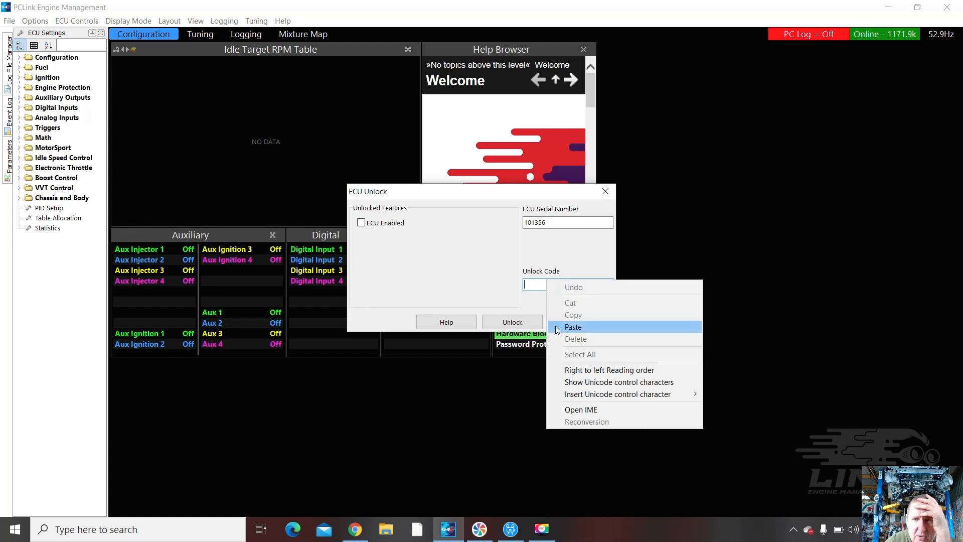
Step: Paste the unlock code into the ECU Unlock dialog and unlock the ECU
click(481, 322)
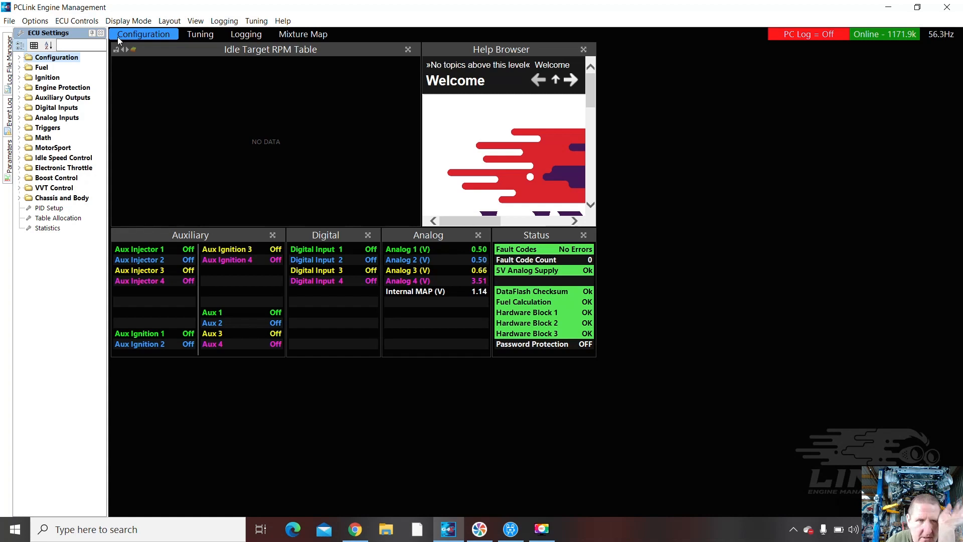
Step: Save the current ECU settings as "Base Moonsoon file" in the customer's boat folder under Tuning Maps
click(9, 20)
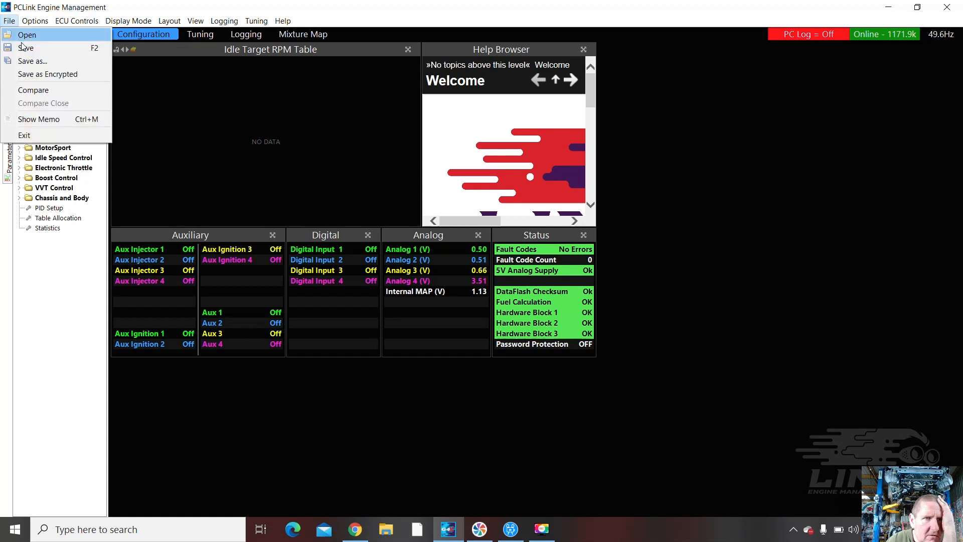
click(28, 62)
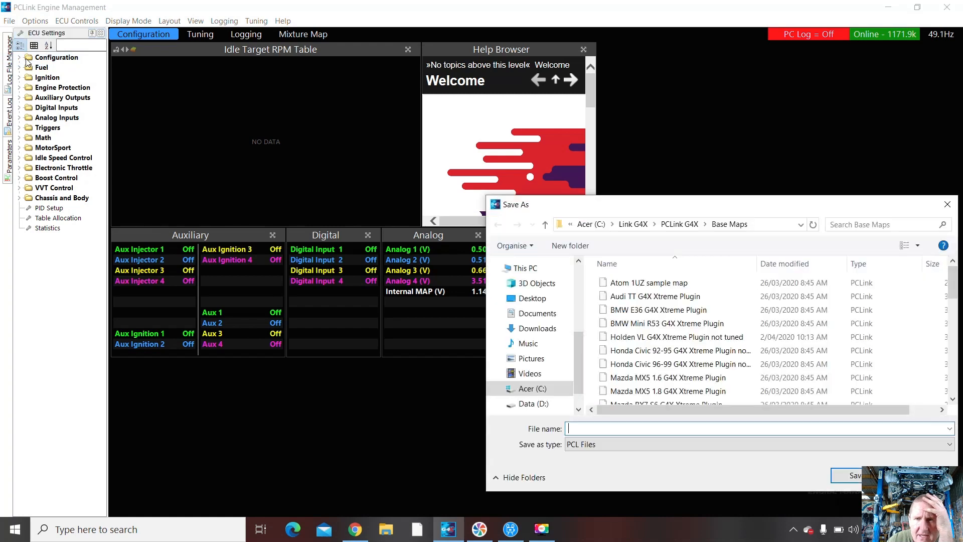
click(678, 223)
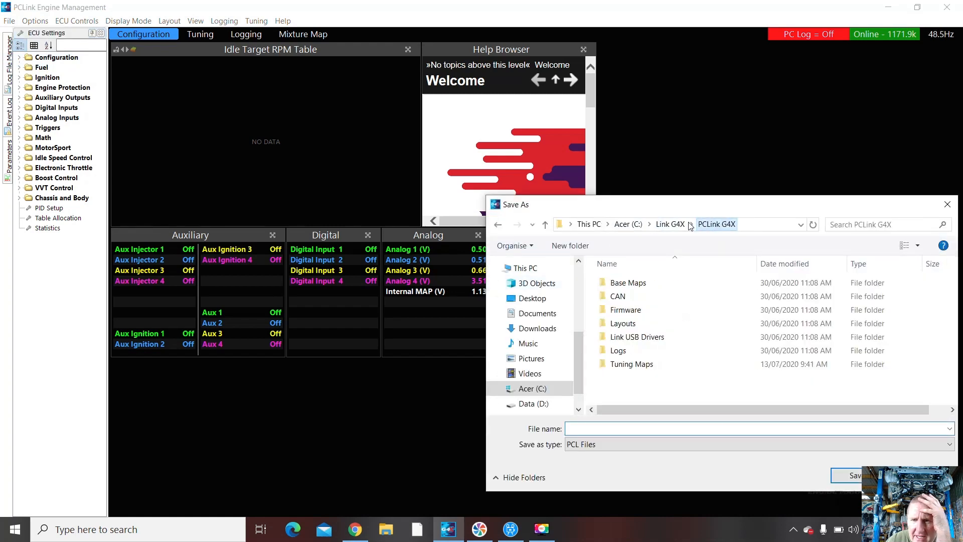
double_click(632, 364)
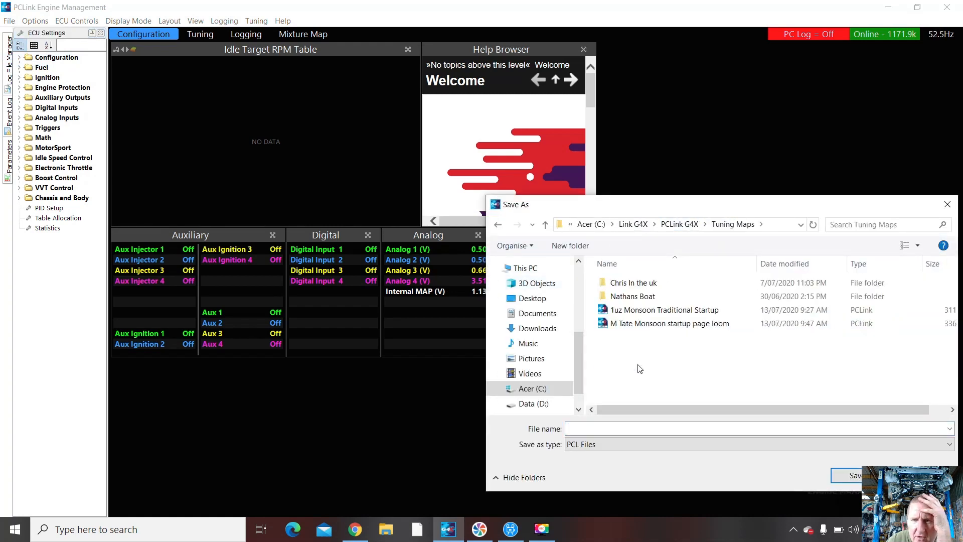
double_click(644, 297)
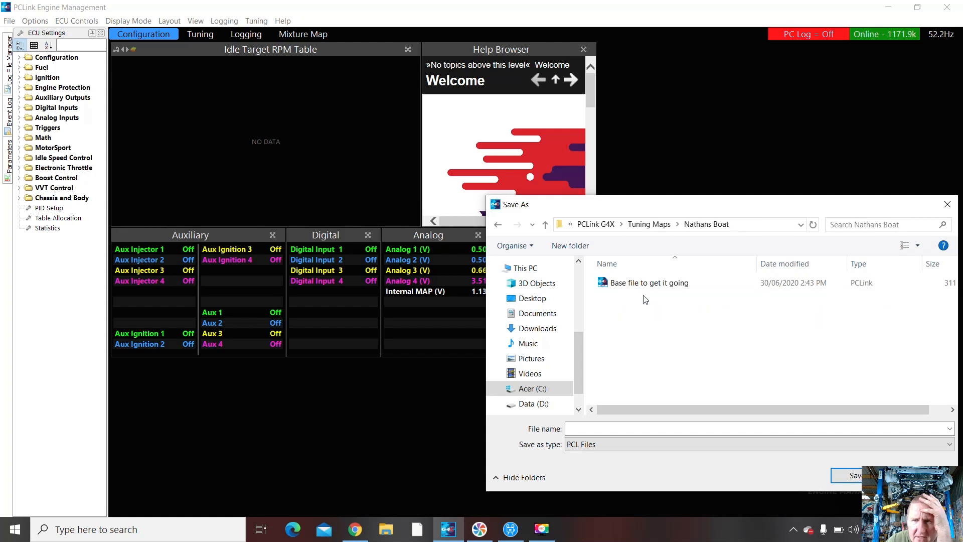
click(593, 429)
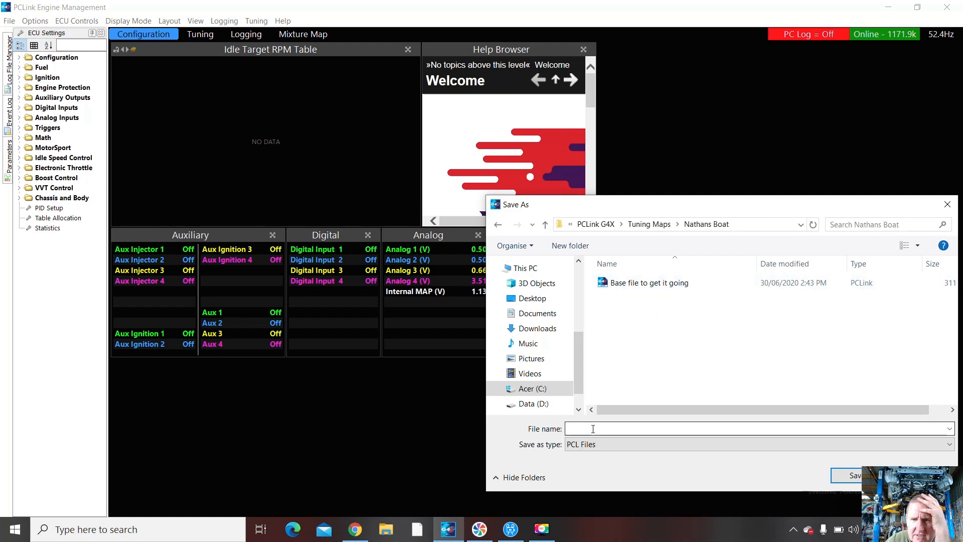
text(Base )
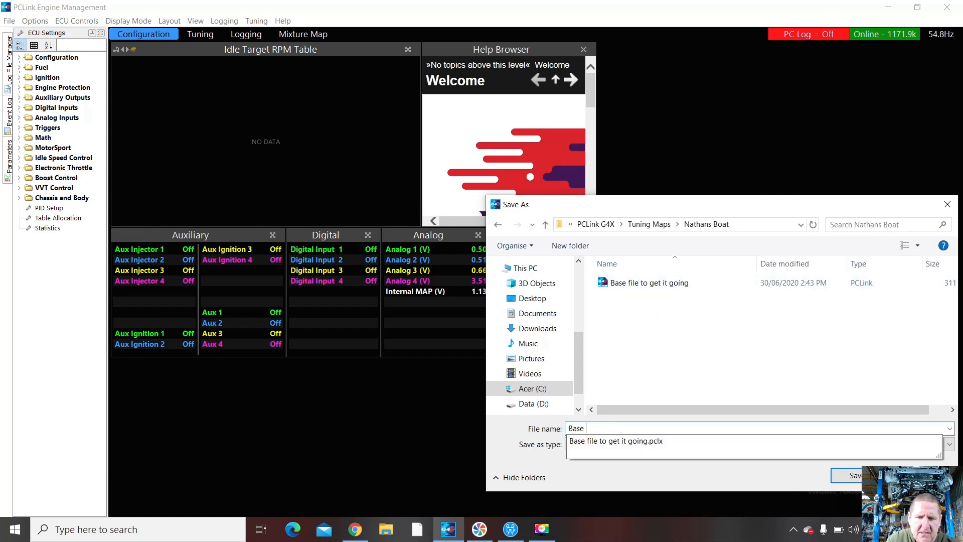
text(Moonsoon file)
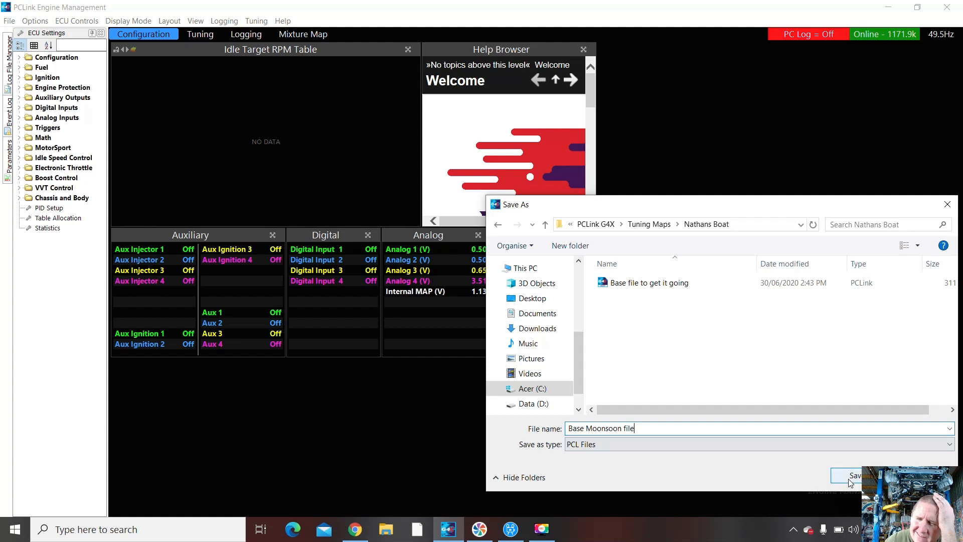
click(852, 483)
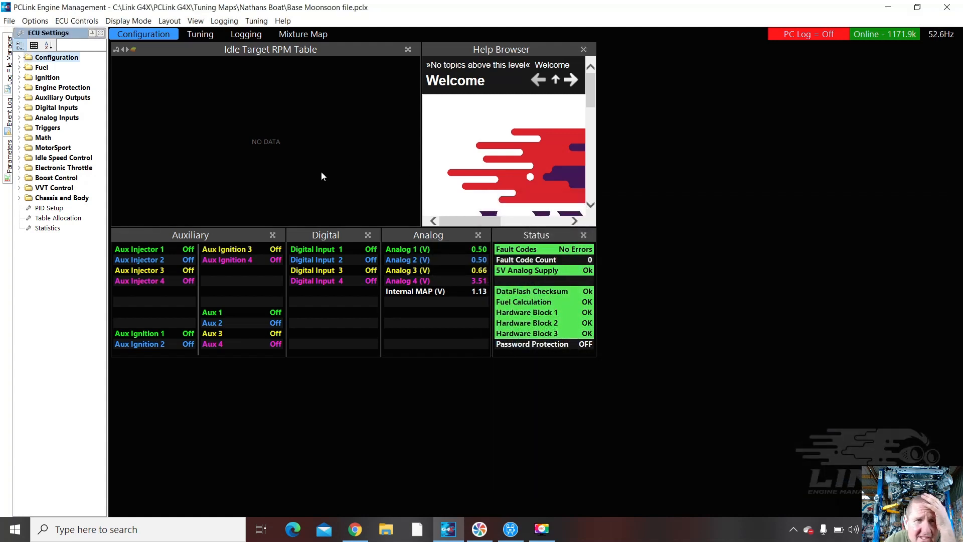
Step: Open "Base file to get it going" from the boat folder under Tuning Maps, downloading its settings and storing them on the ECU
click(9, 21)
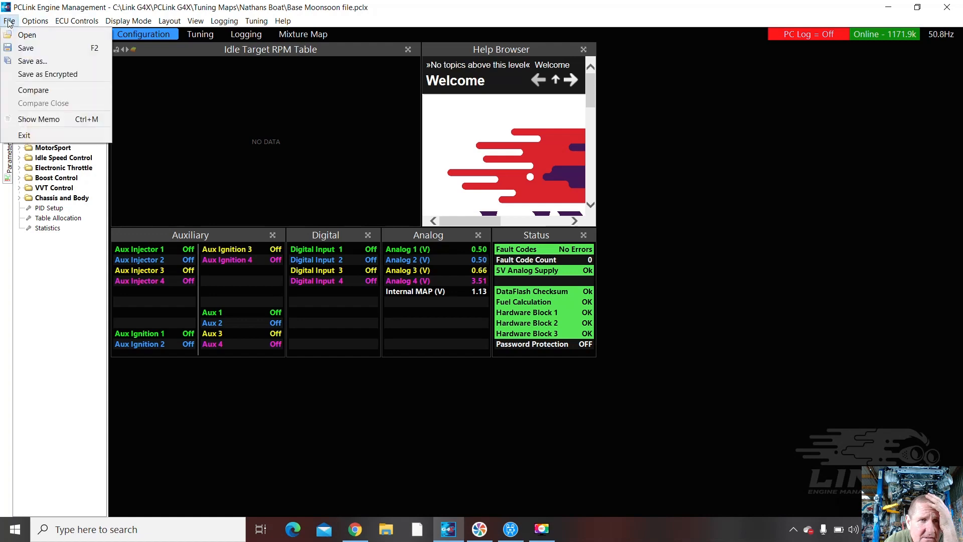
click(28, 36)
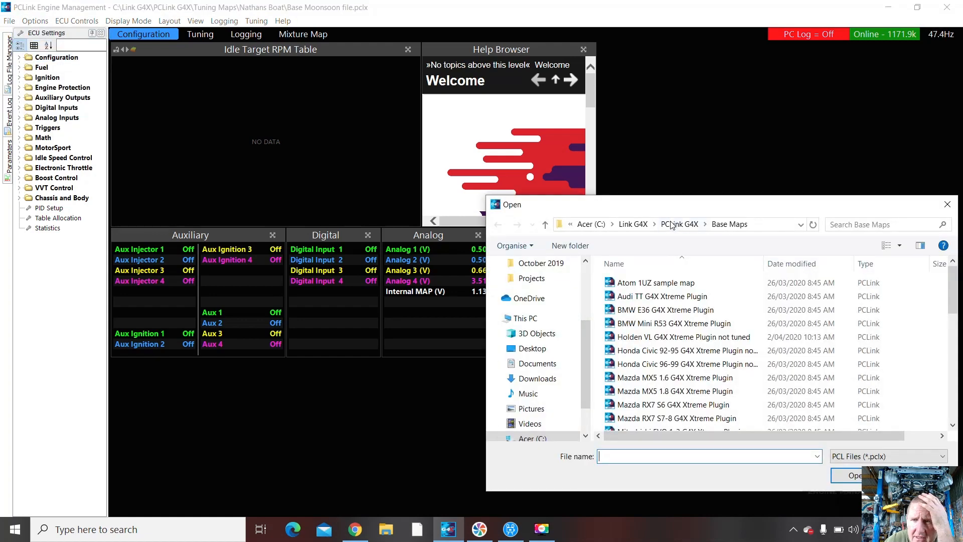
click(678, 224)
click(640, 365)
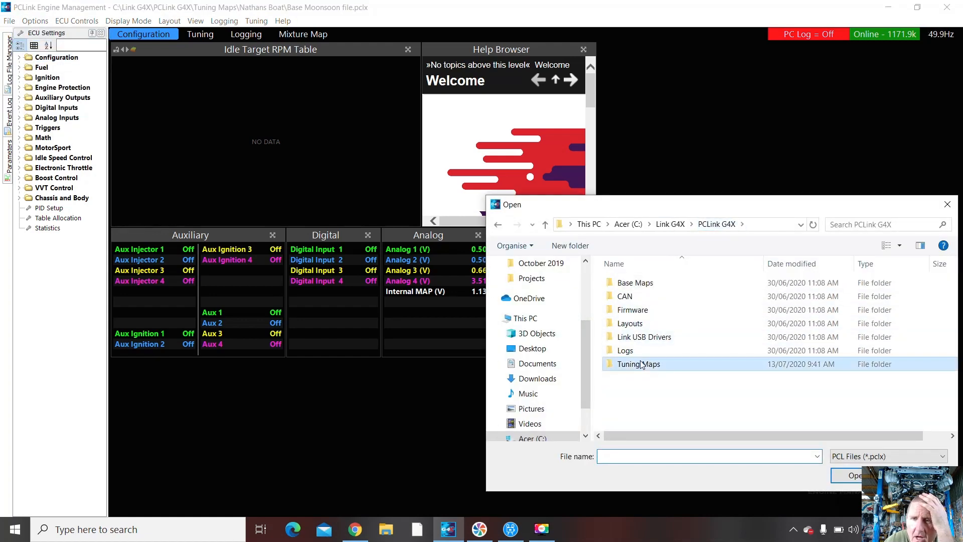
double_click(640, 364)
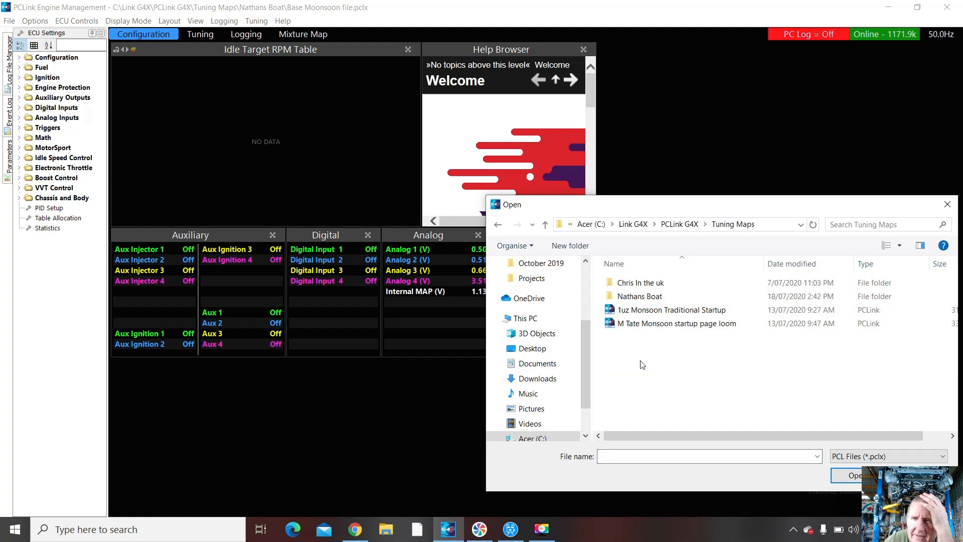
double_click(653, 300)
click(652, 283)
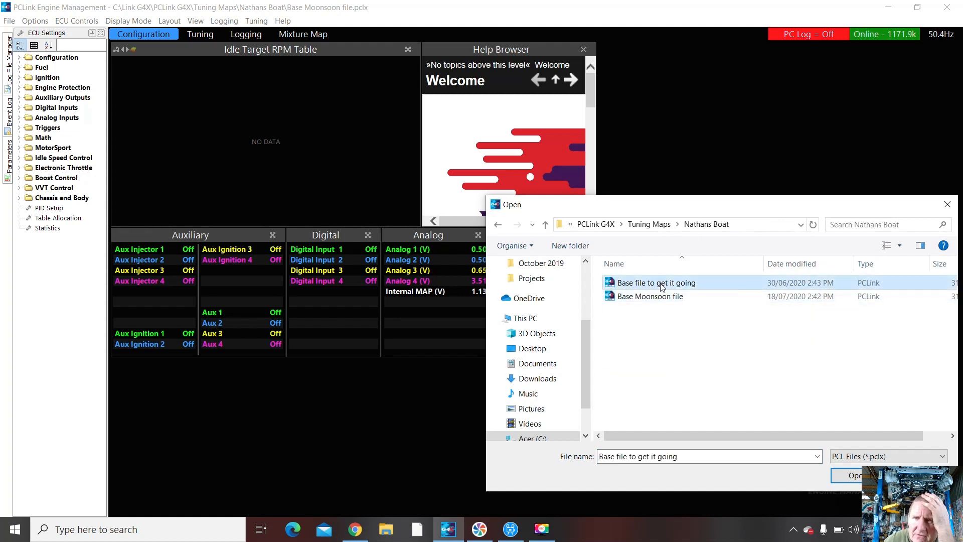
click(852, 476)
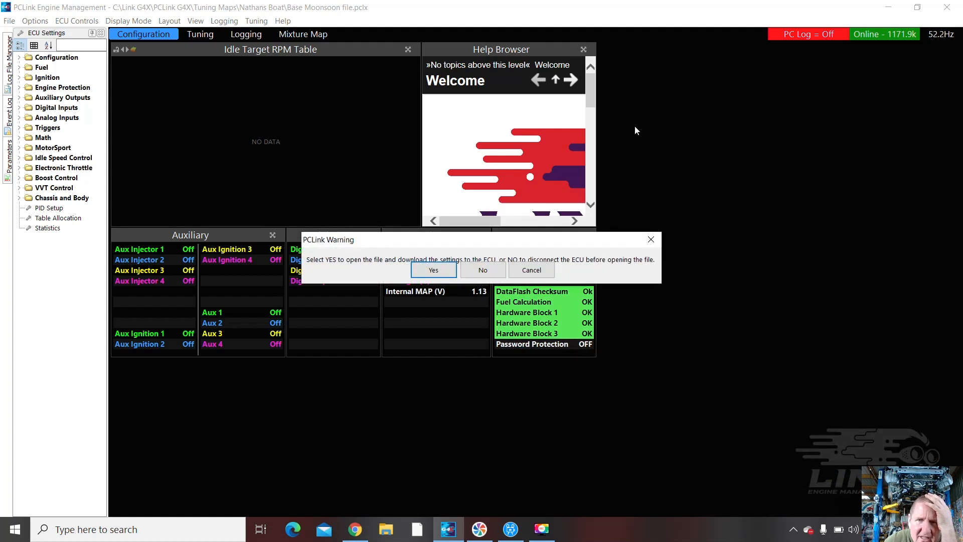
click(443, 271)
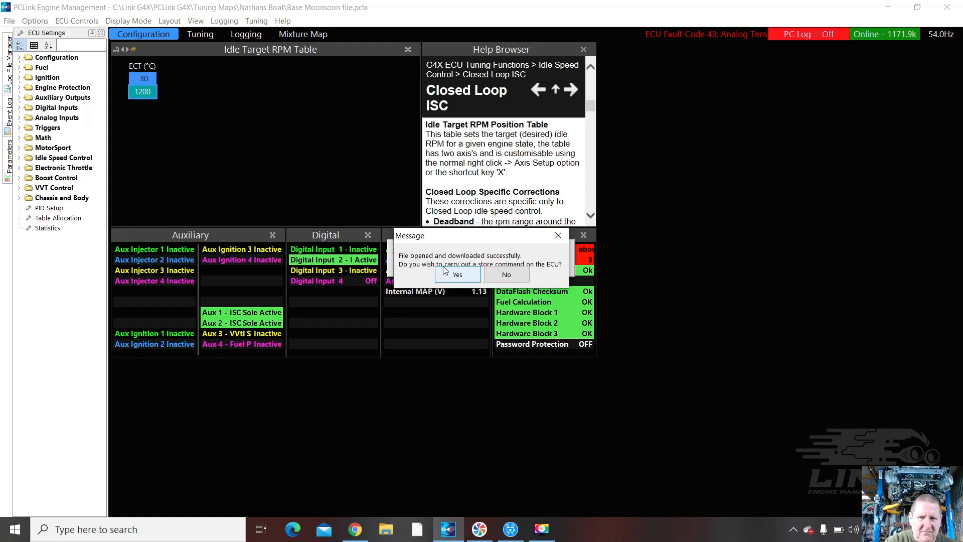
click(457, 275)
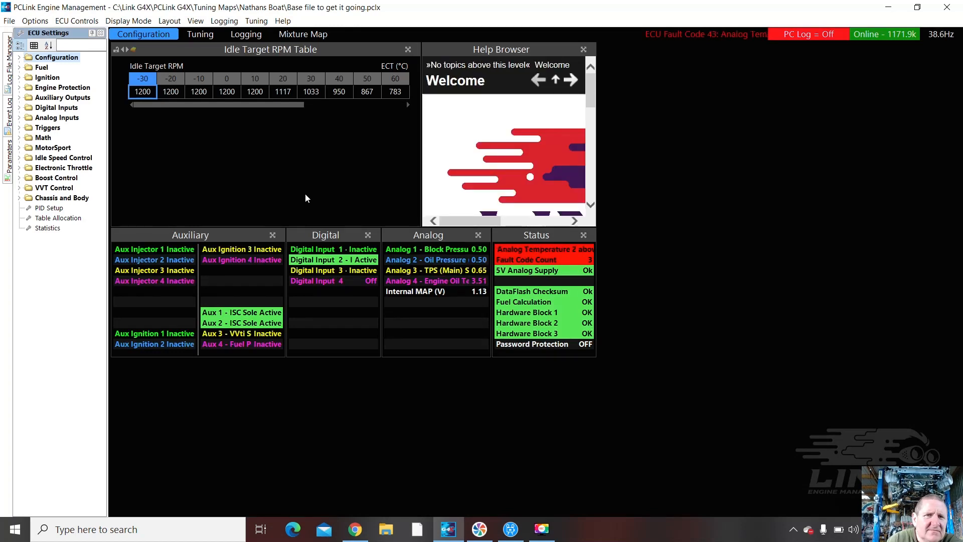
Step: Enter the owner's name followed by "Boat" as the Description in the engine Configuration settings
double_click(44, 57)
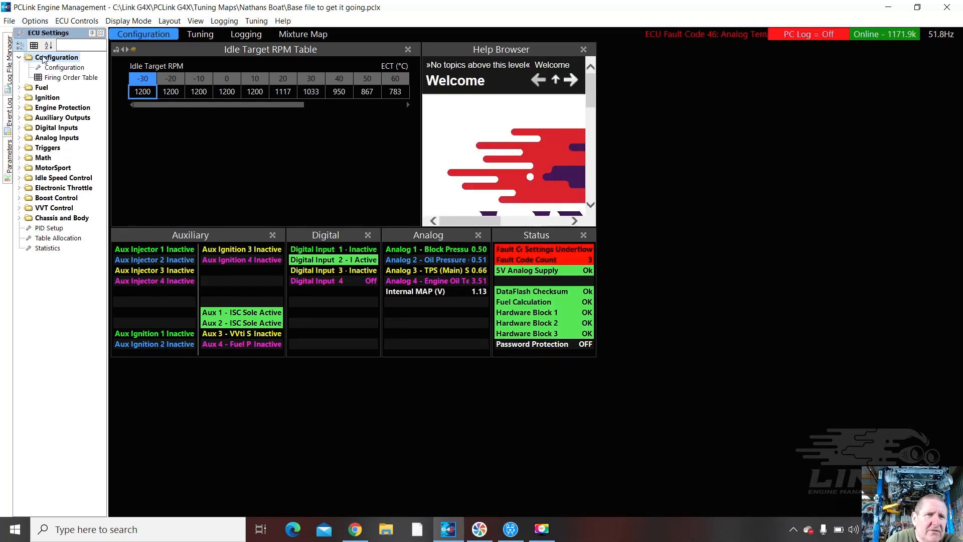
double_click(53, 68)
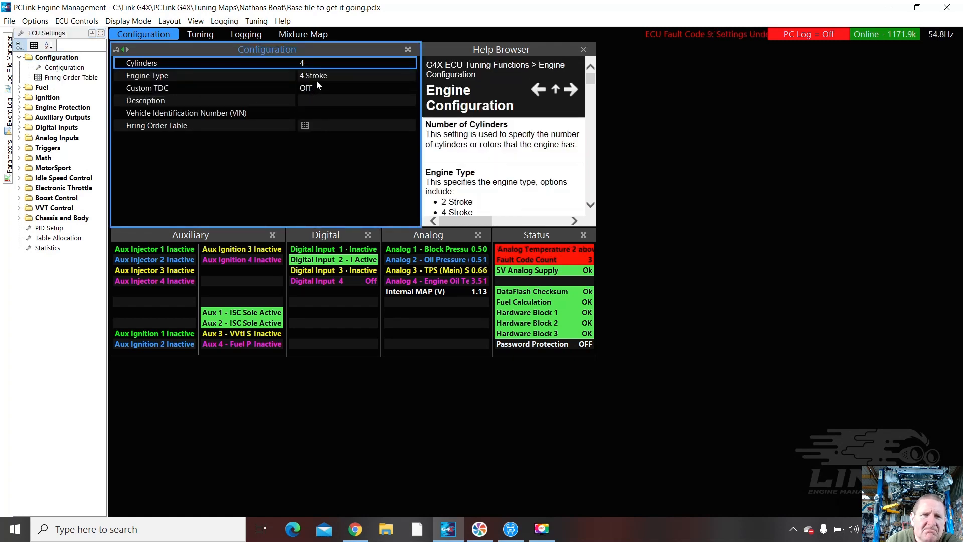
click(312, 114)
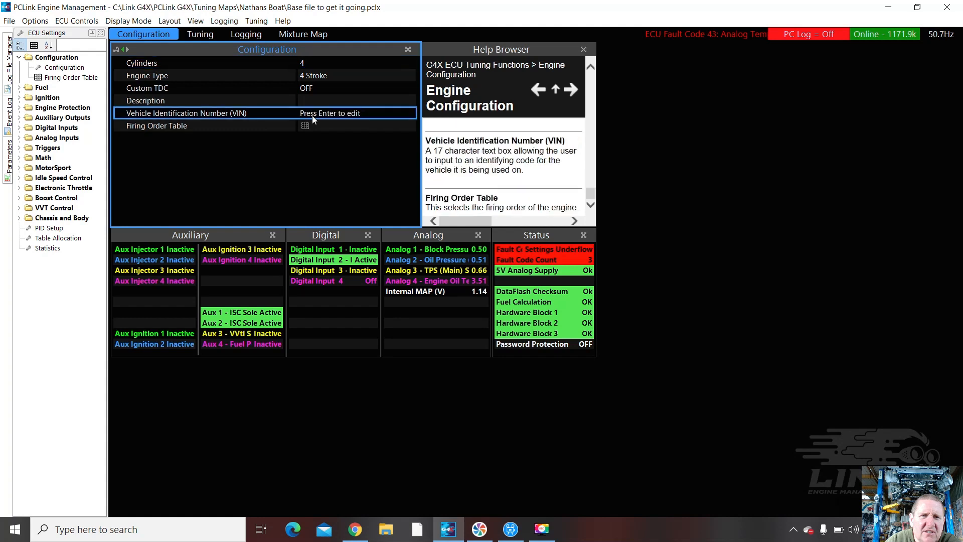
click(316, 99)
key(Return)
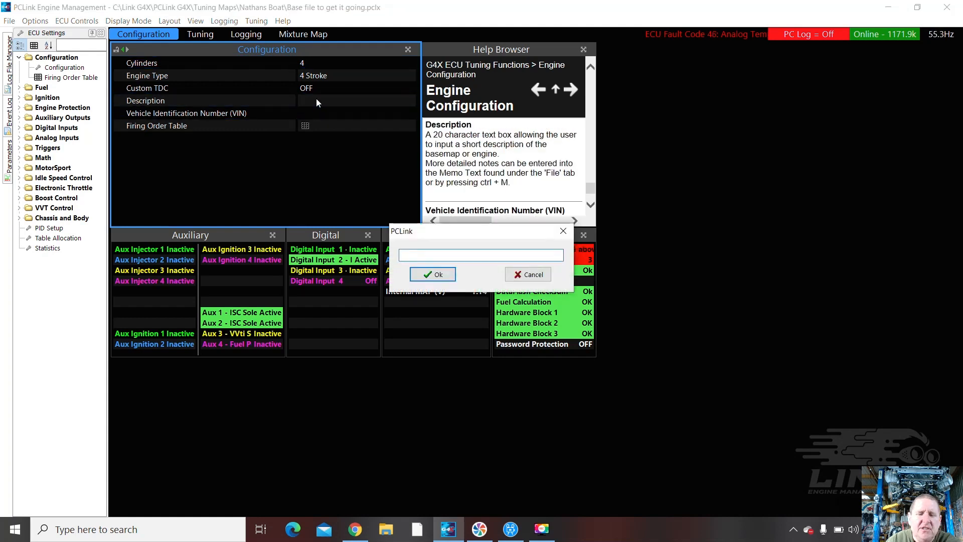
text(Nathans Boat)
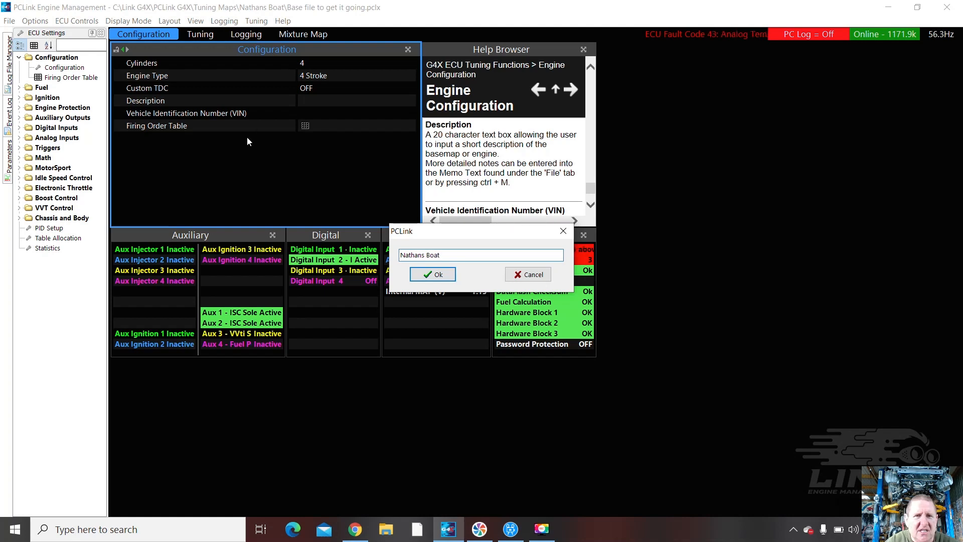
click(425, 278)
Step: Set the Vehicle Identification Number (VIN) entry to "Puddle Jumper"
key(Down)
key(Return)
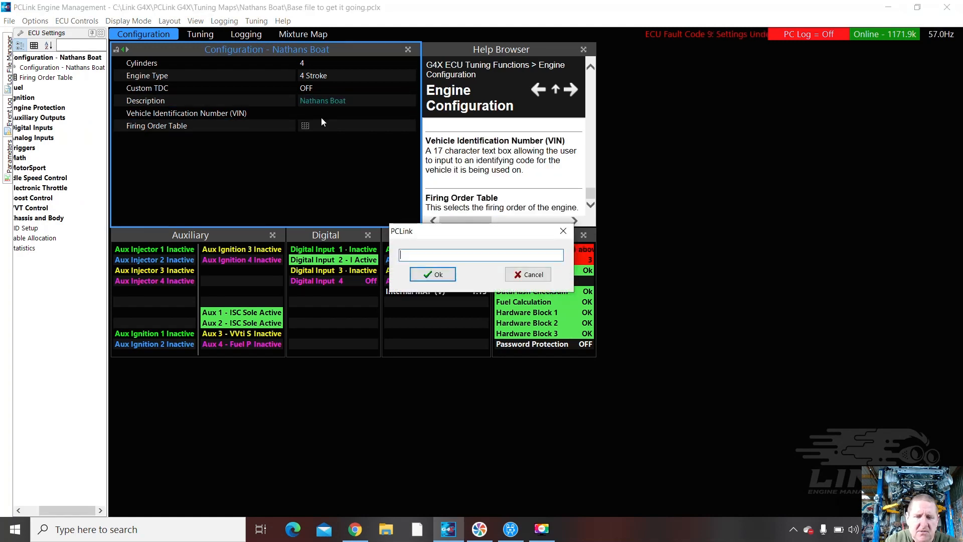
text(Puddle Jumper)
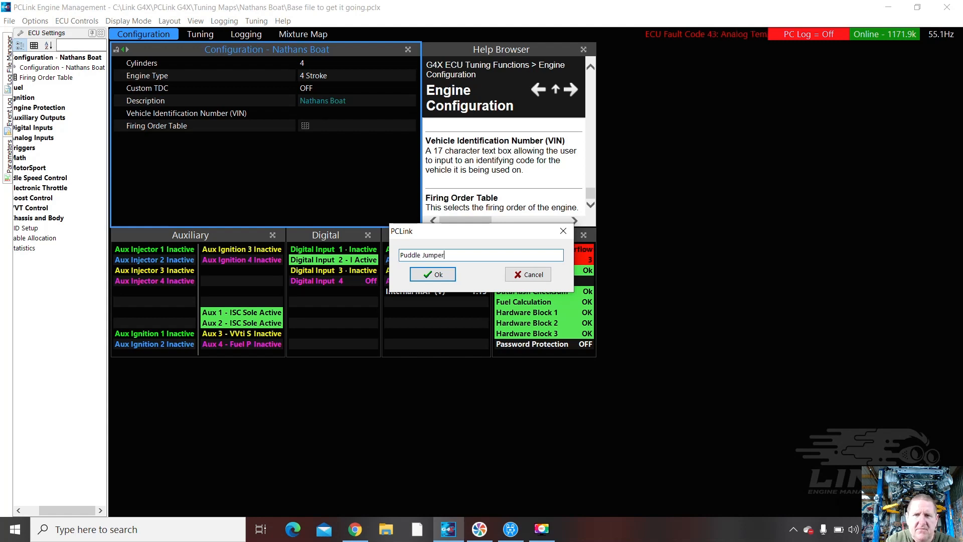
click(432, 275)
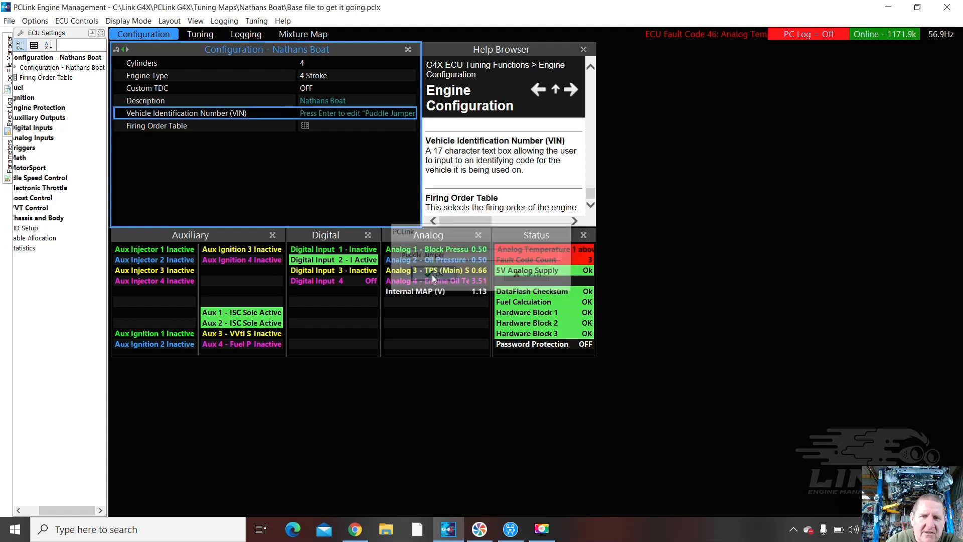
Step: Review the cylinder firing order and the fuel setup, including the Fuel Main settings and the AFR/Lambda Target Table
click(311, 126)
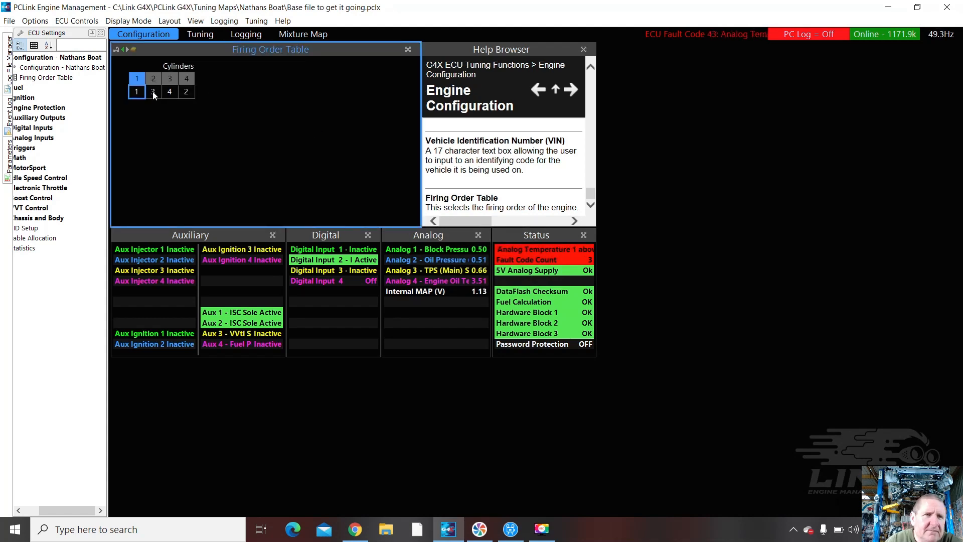
click(22, 90)
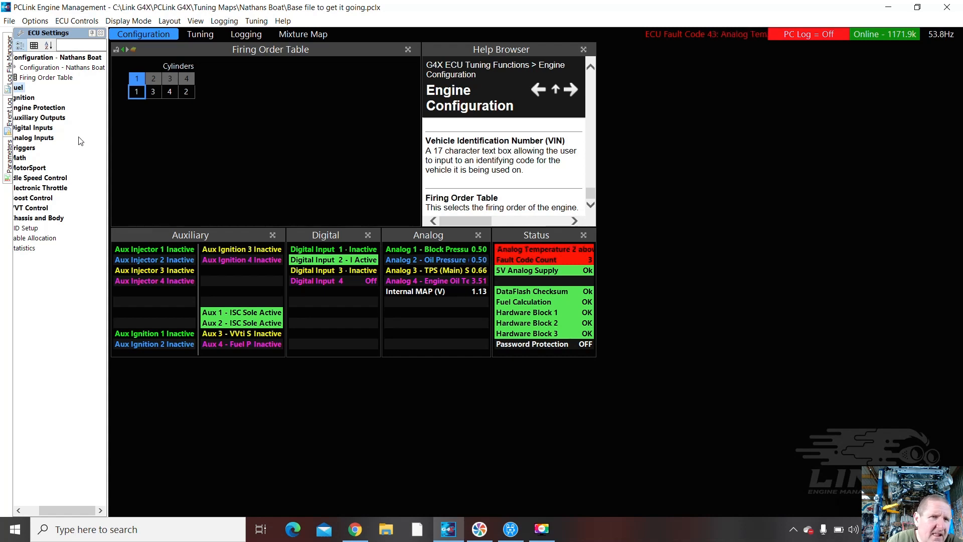
double_click(19, 92)
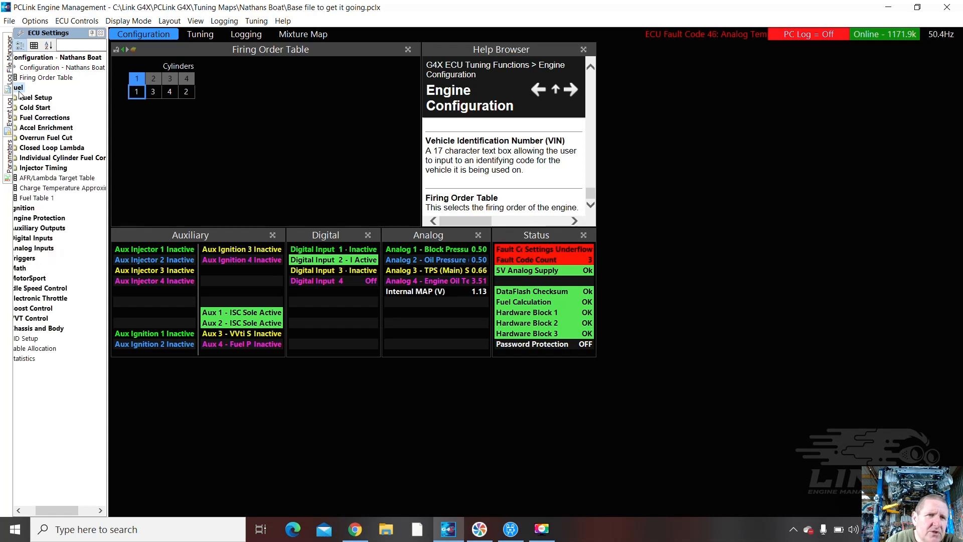
double_click(46, 98)
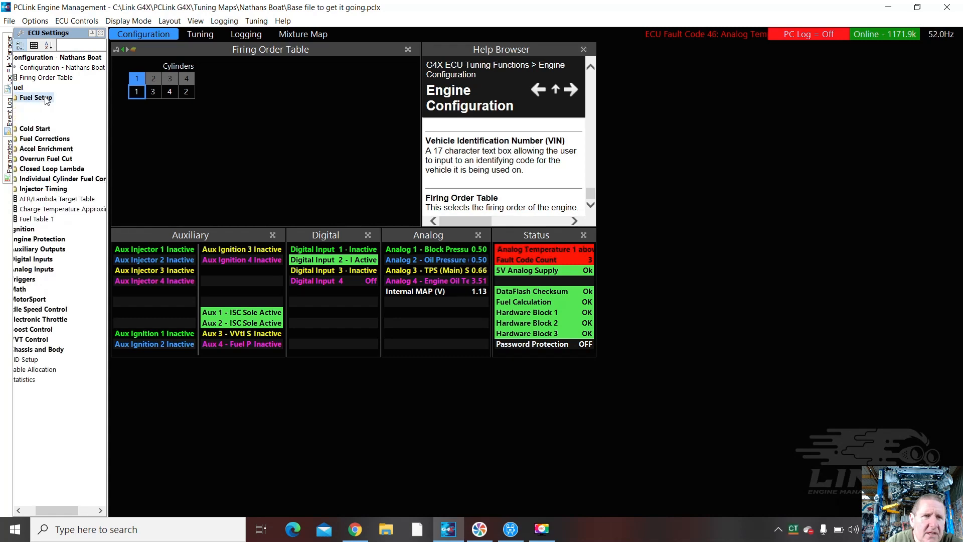
click(41, 108)
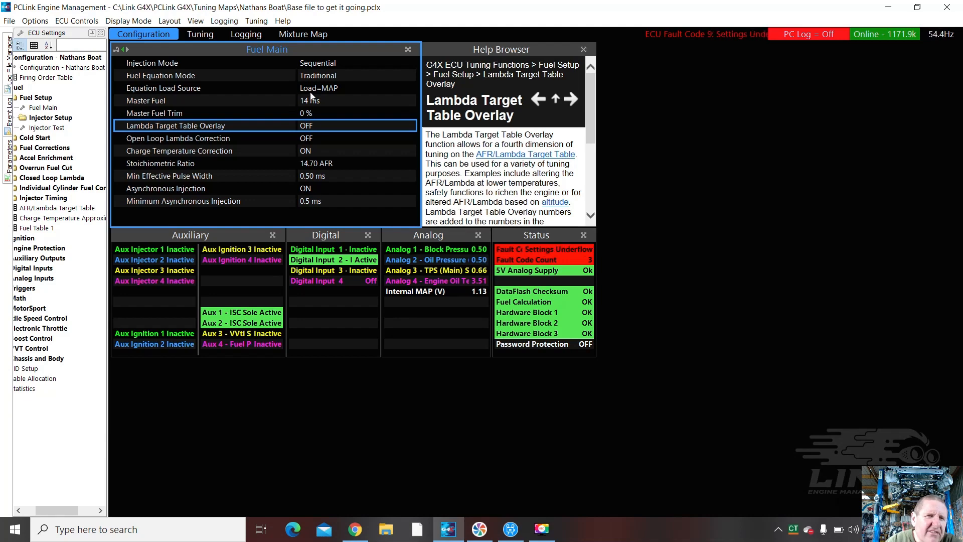
double_click(31, 208)
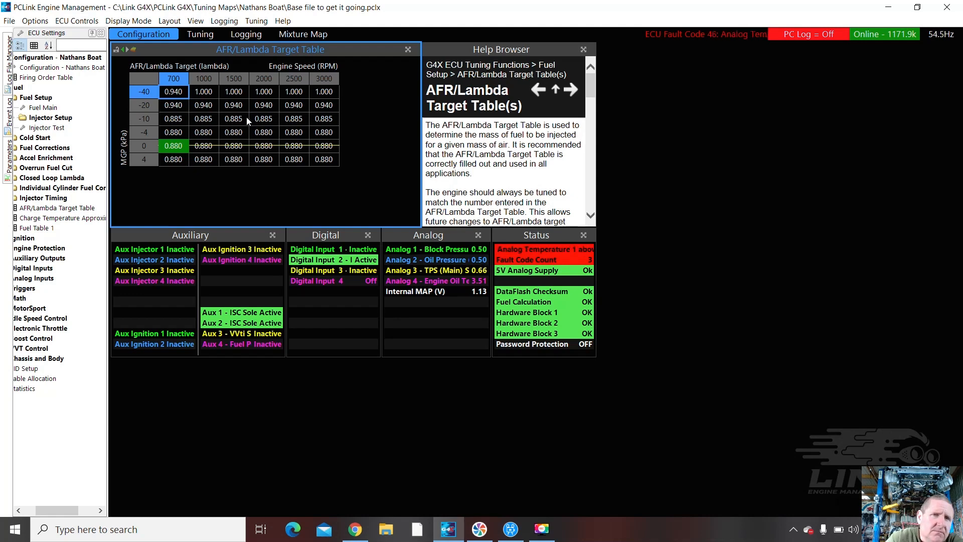
Step: Switch to the Tuning layout and display the ECT analog input settings
click(201, 34)
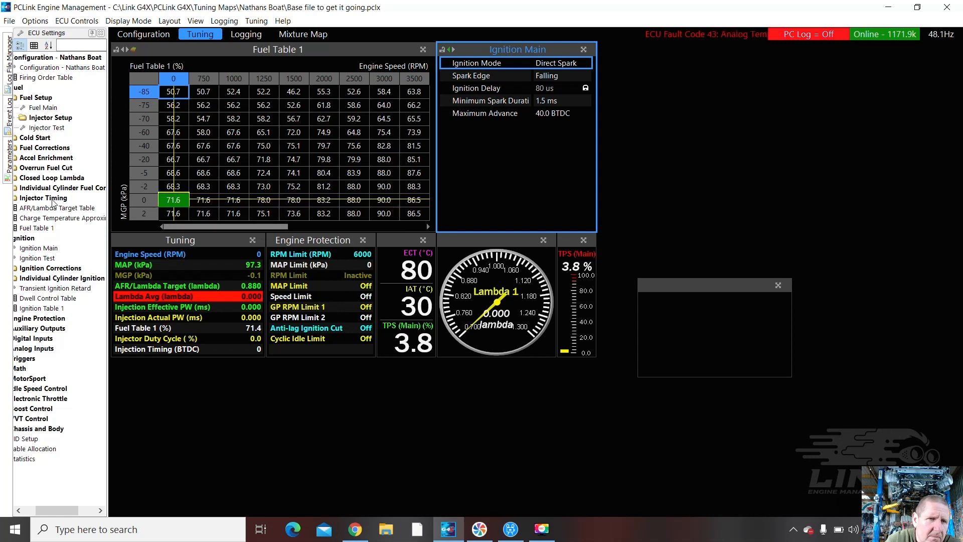
click(31, 350)
double_click(29, 351)
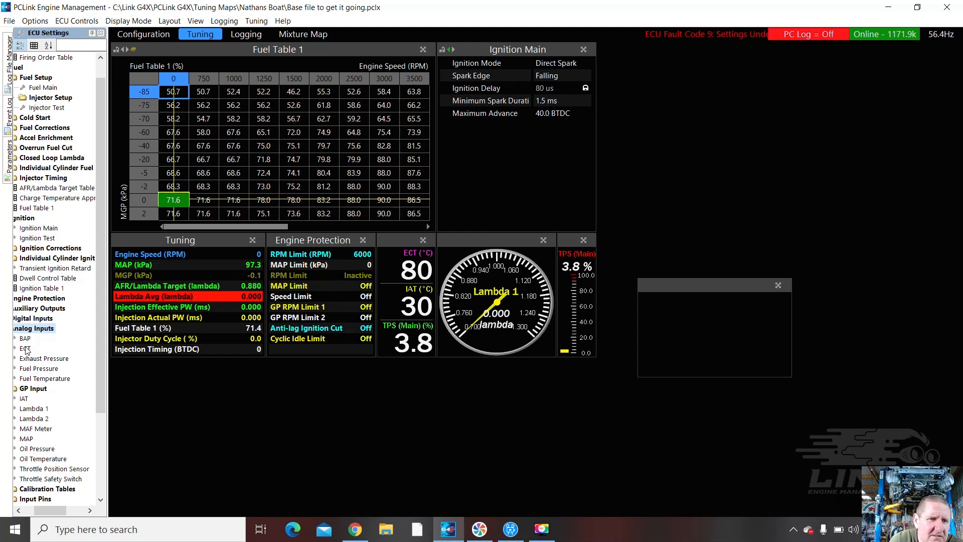
double_click(25, 349)
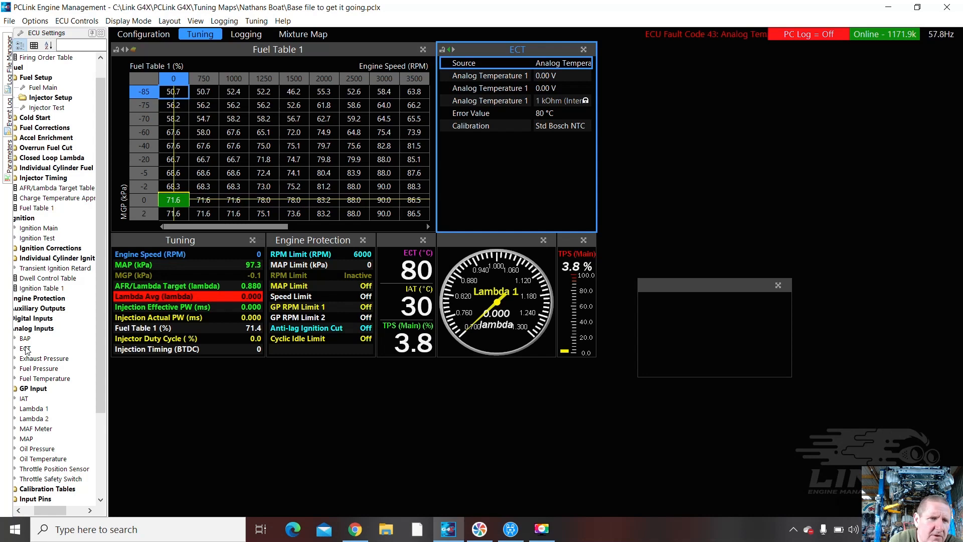
Step: Switch to the Configuration layout and display the ECT input settings with the help for Analog Temperature 1 Error Low
click(141, 34)
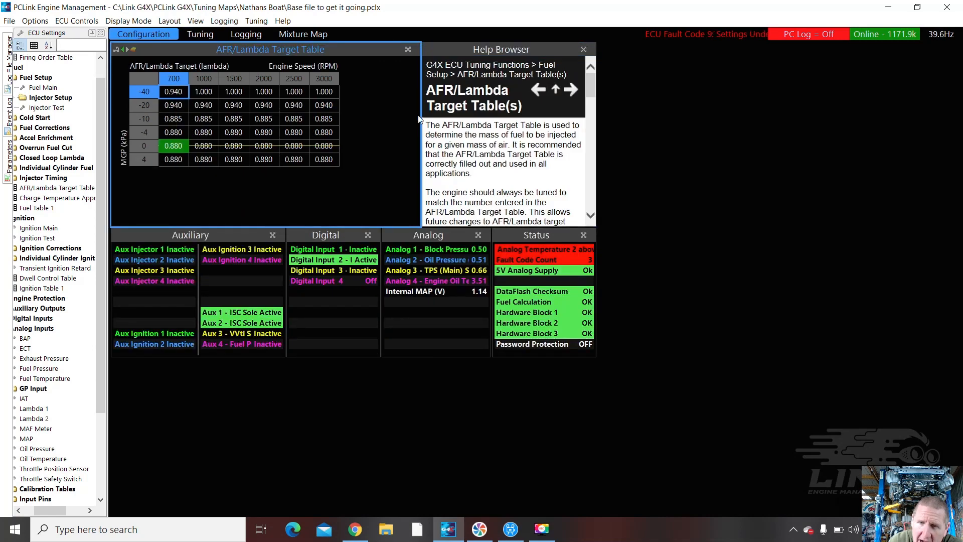
click(27, 346)
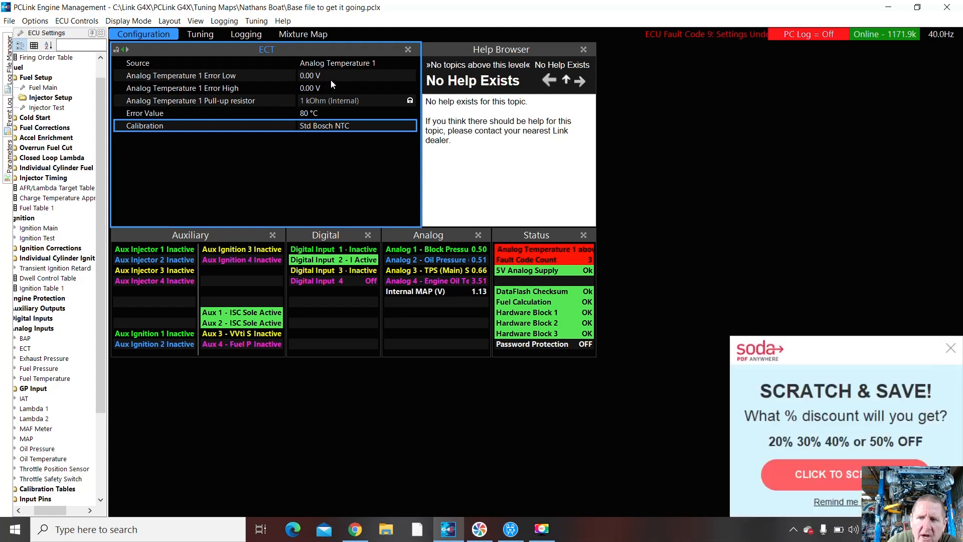
click(950, 348)
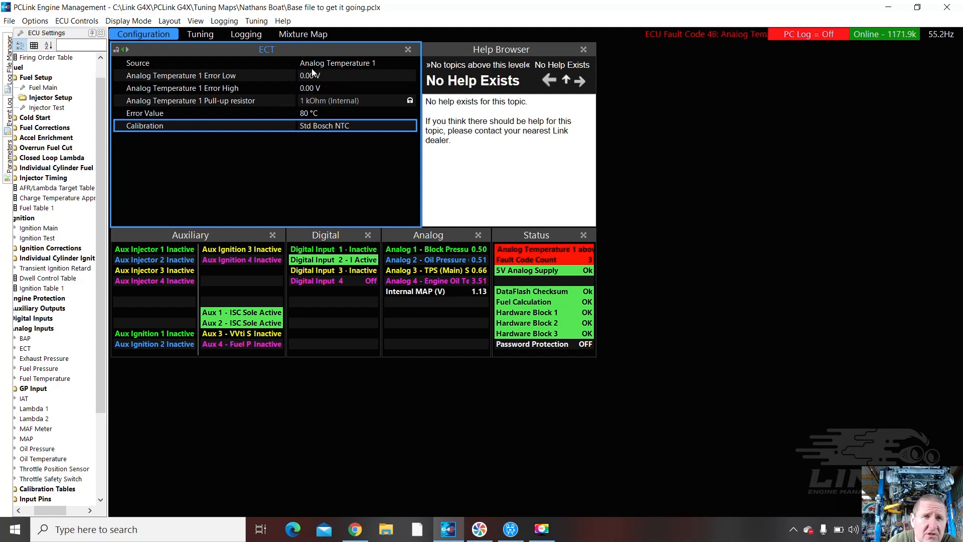
click(311, 78)
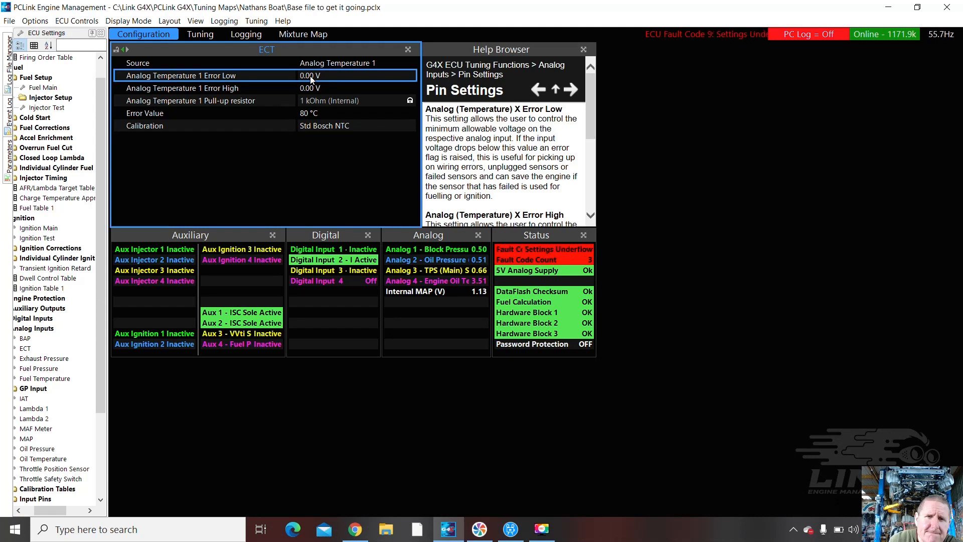
Step: Open the Runtime Values window, show its Analog values, and place it clear of the ECT settings
click(259, 23)
click(283, 34)
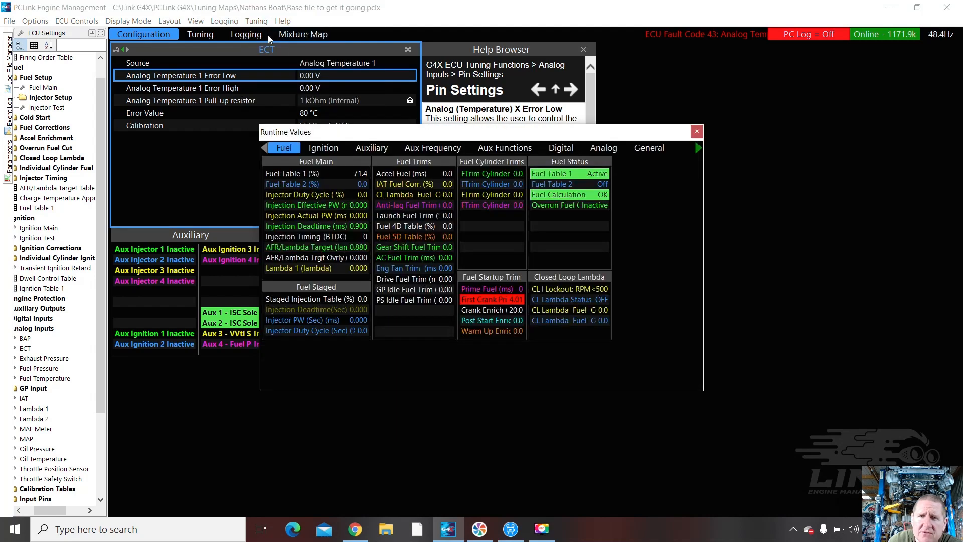
click(604, 151)
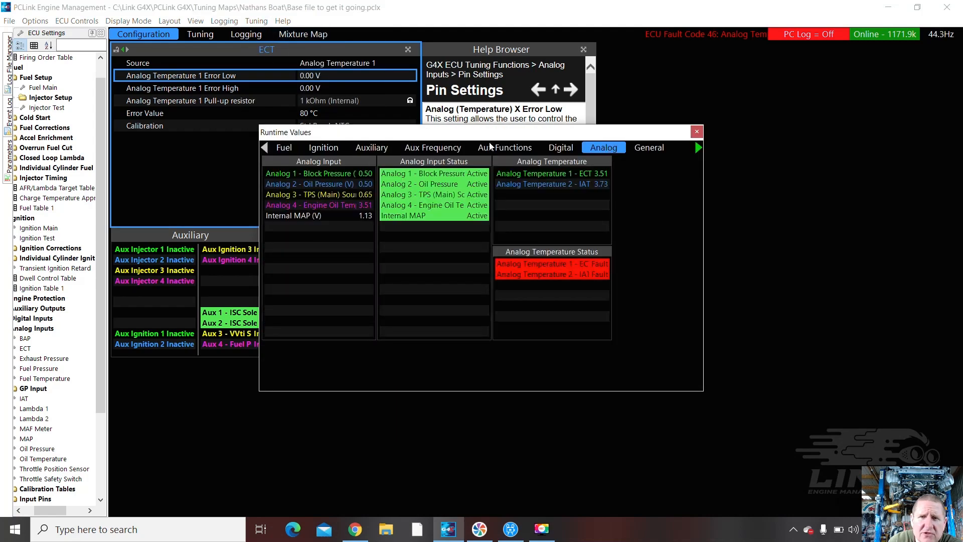
drag(483, 136, 696, 216)
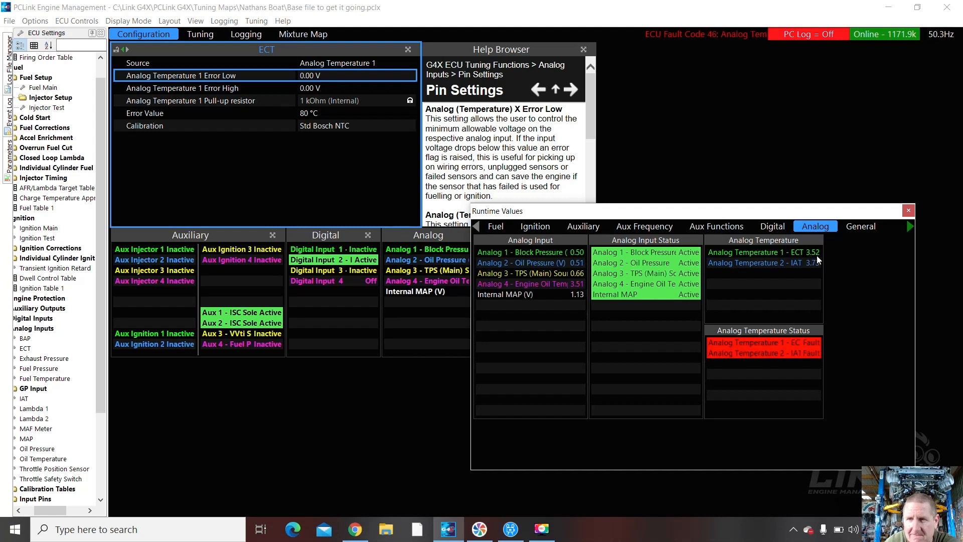
Step: Set the Analog Temperature 1 Error Low threshold of the ECT input to 0.25 V
click(323, 78)
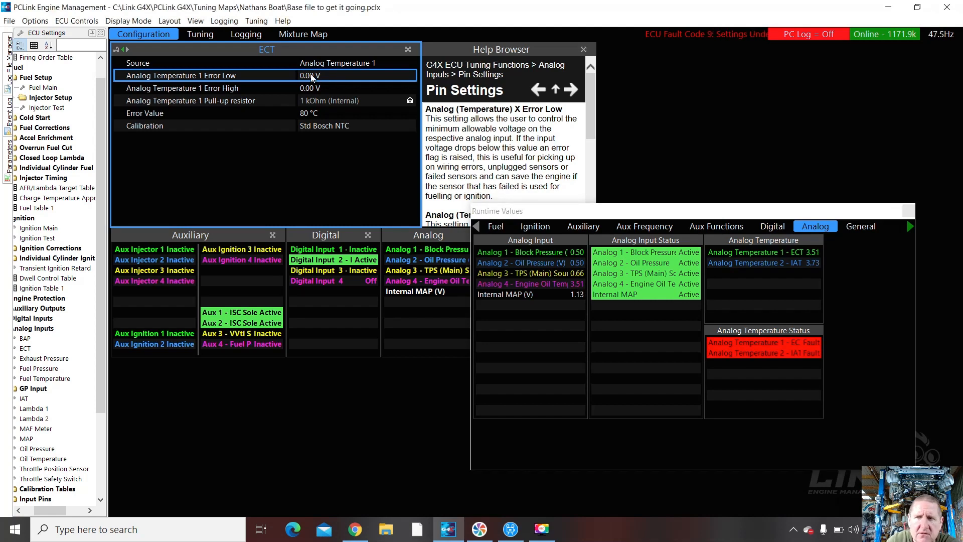
double_click(314, 78)
text(4.5)
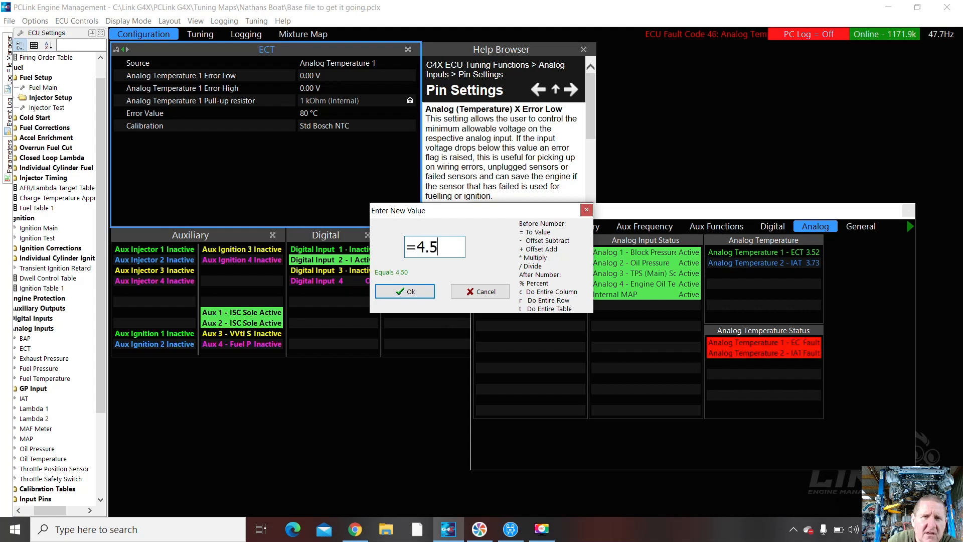
key(BackSpace)
key(BackSpace)
key(BackSpace)
key(BackSpace)
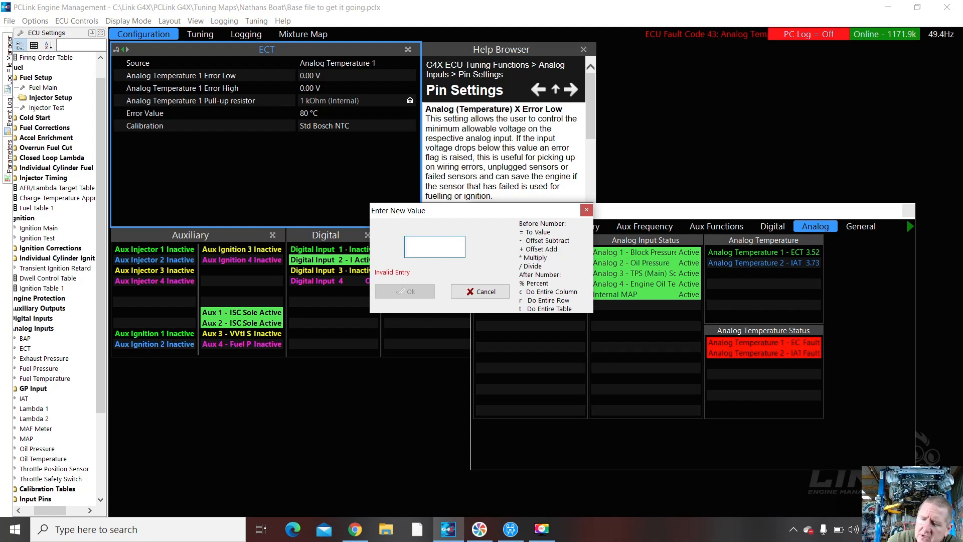
text(.25)
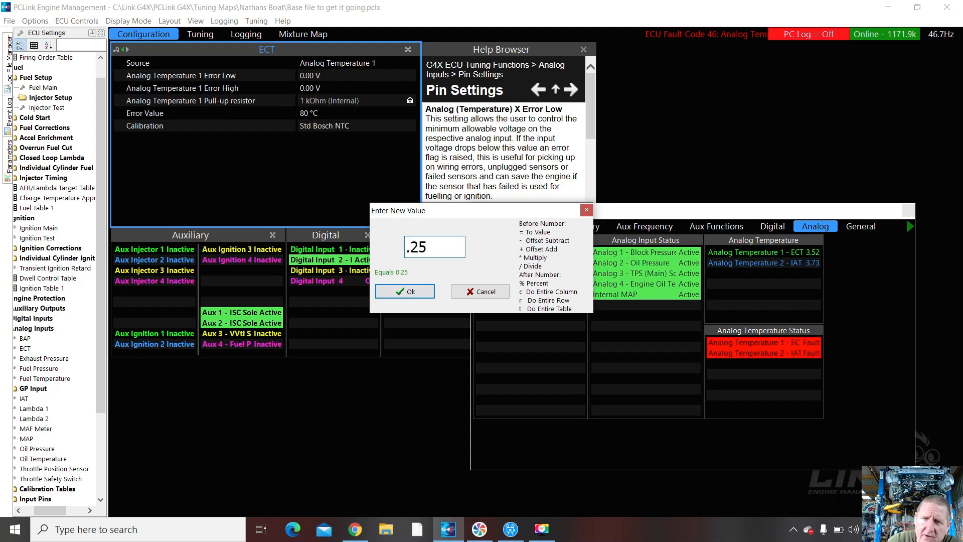
key(Return)
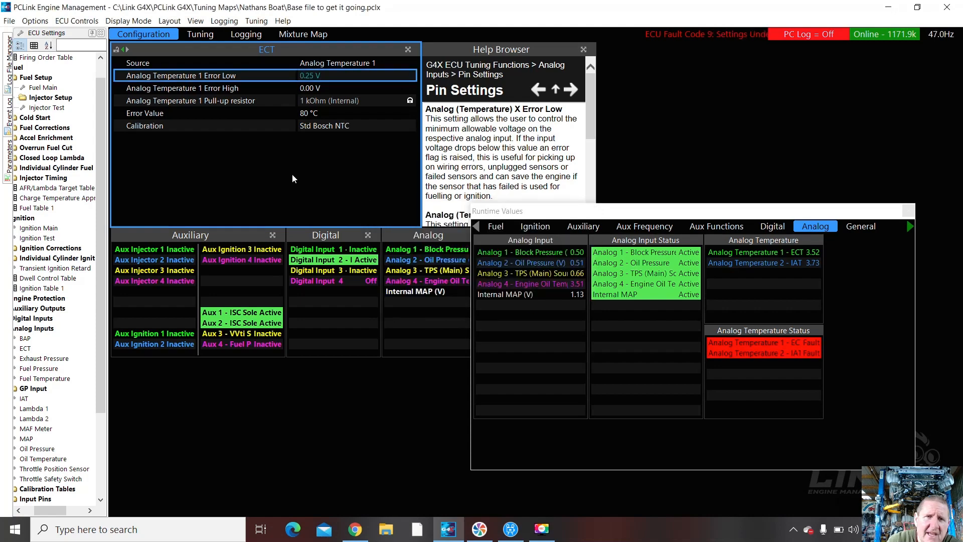
Step: Set the Analog Temperature 1 Error High threshold of the ECT input to 4.5 V
double_click(312, 89)
text(4.5)
key(Return)
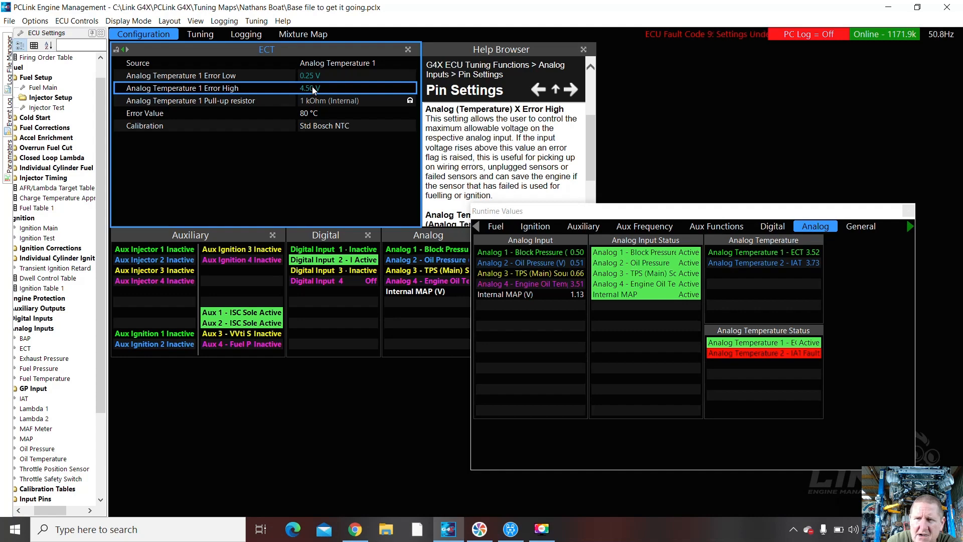
Step: Review the ECT input's pull-up resistor, Error Value and Calibration settings
click(311, 102)
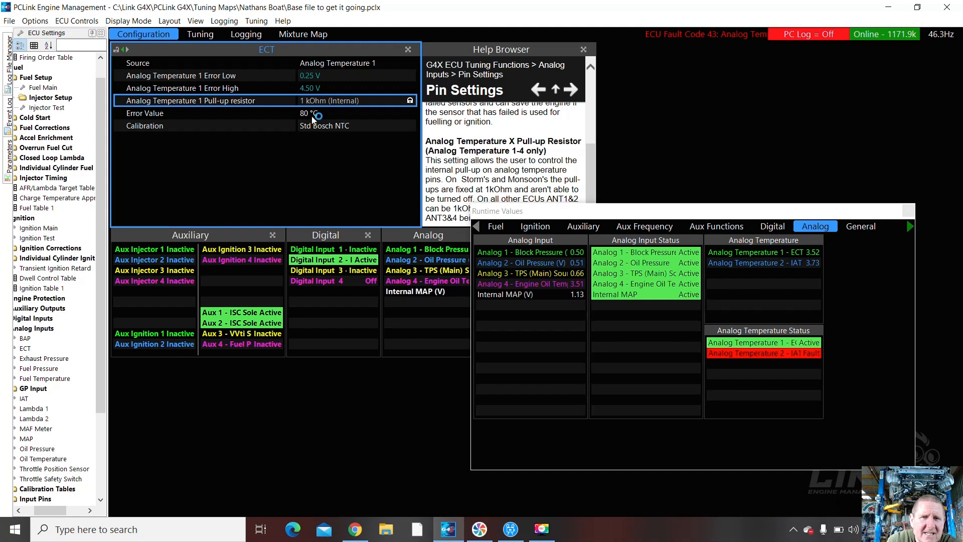
click(314, 116)
click(326, 127)
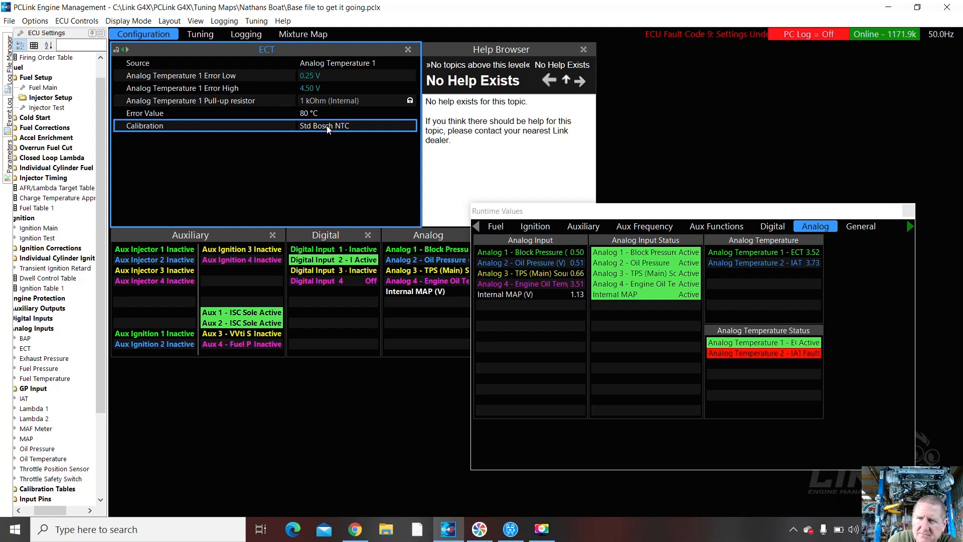
Step: Switch to the Tuning layout to check the ECT reading, keeping the Runtime Values window clear of the ECT settings
drag(829, 213, 827, 121)
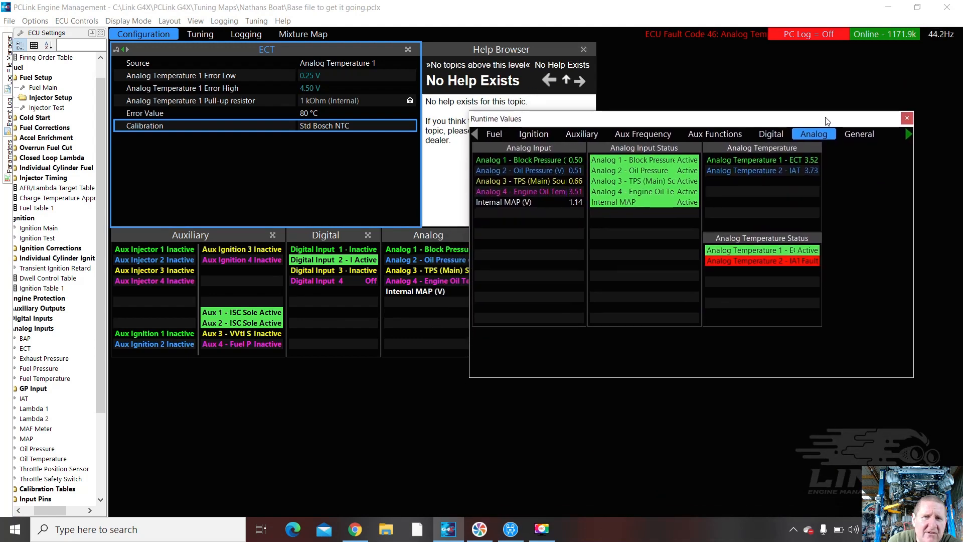
click(199, 34)
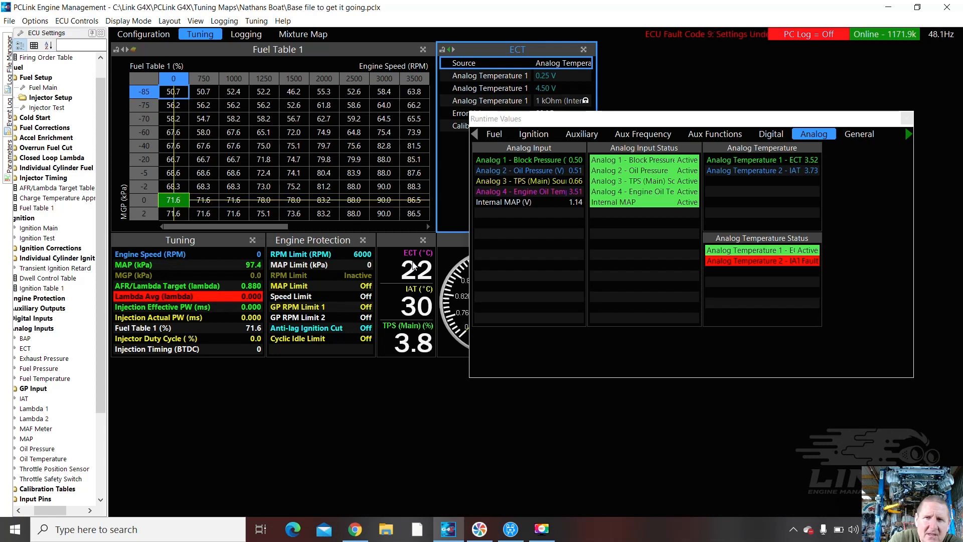
click(643, 123)
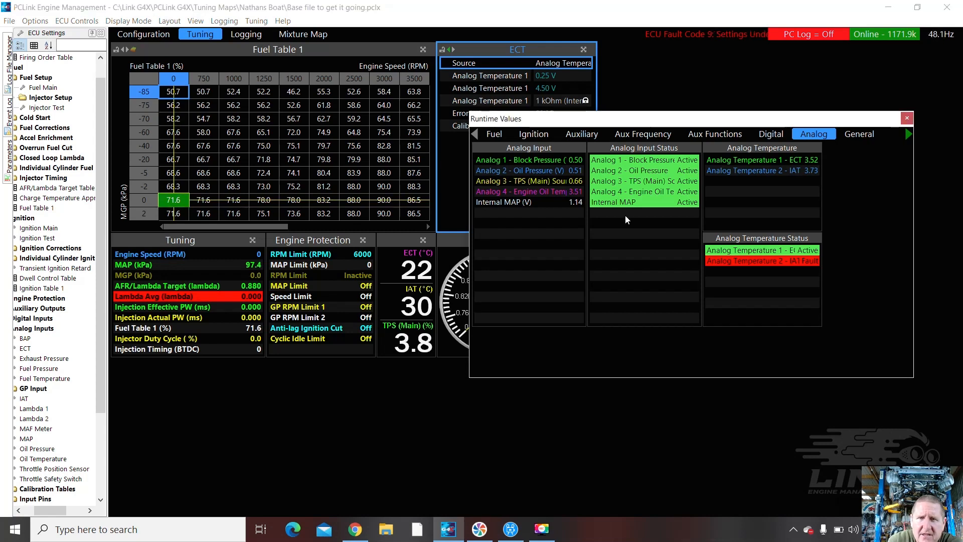
drag(640, 125, 623, 275)
Step: Set the ECT input's Error Low and Error High thresholds to 0 V, then raise Error High to 5 V
double_click(548, 76)
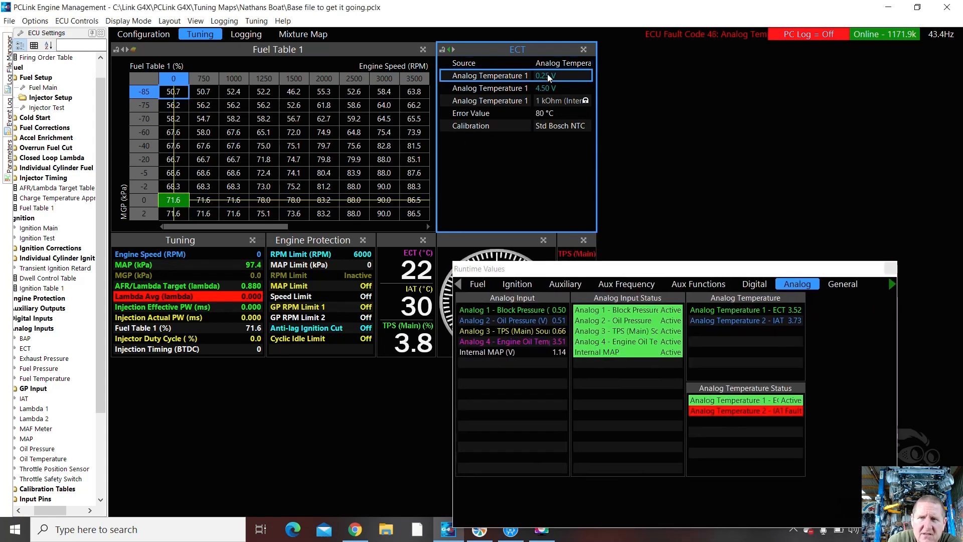
text(0)
key(Return)
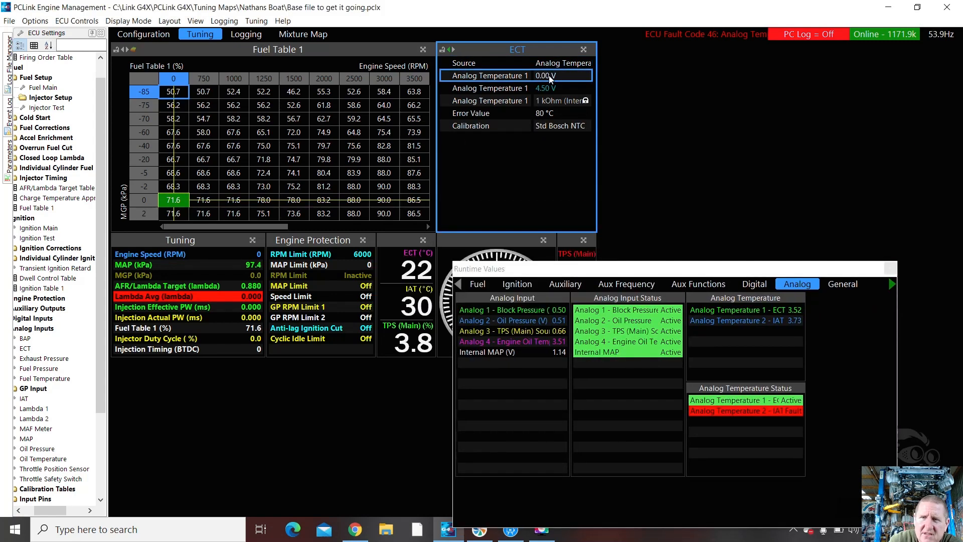
double_click(551, 88)
text(0)
key(Return)
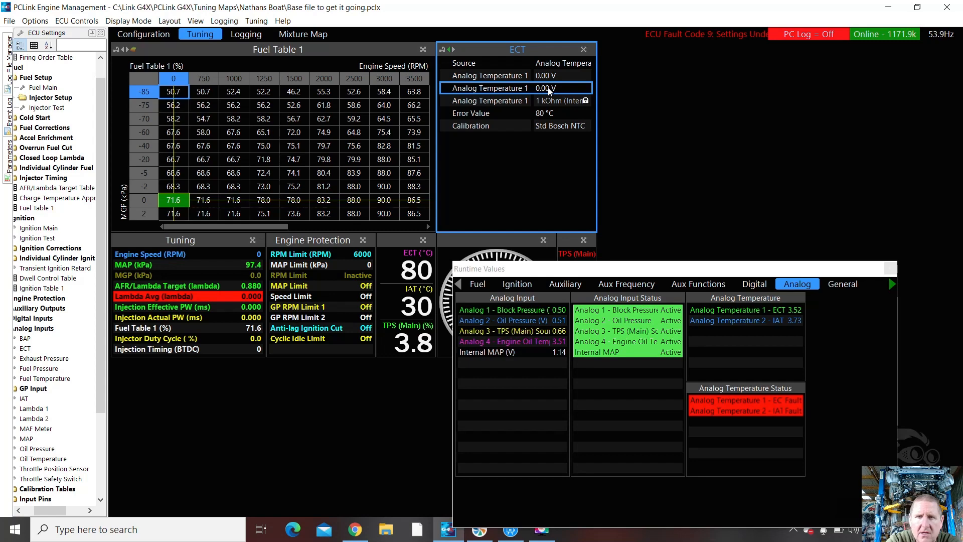
text(5)
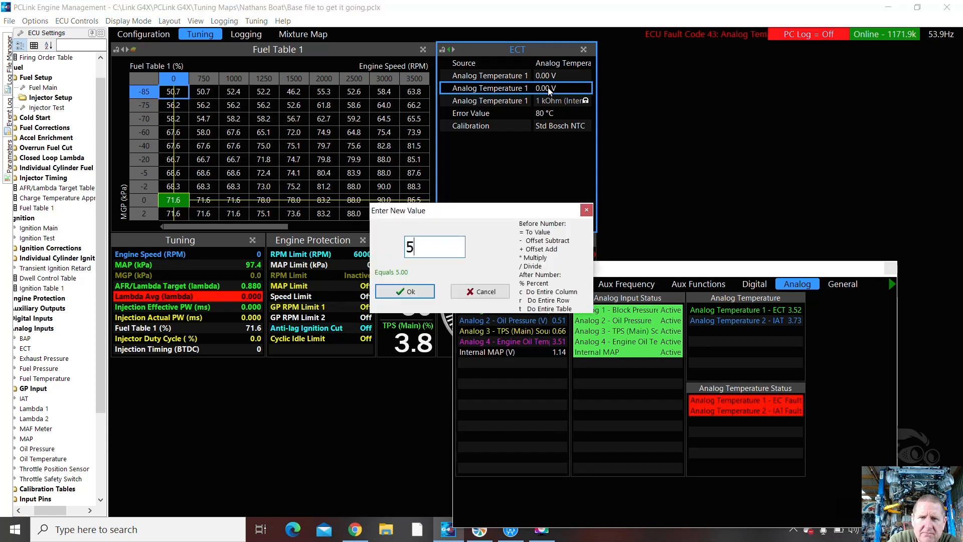
key(Return)
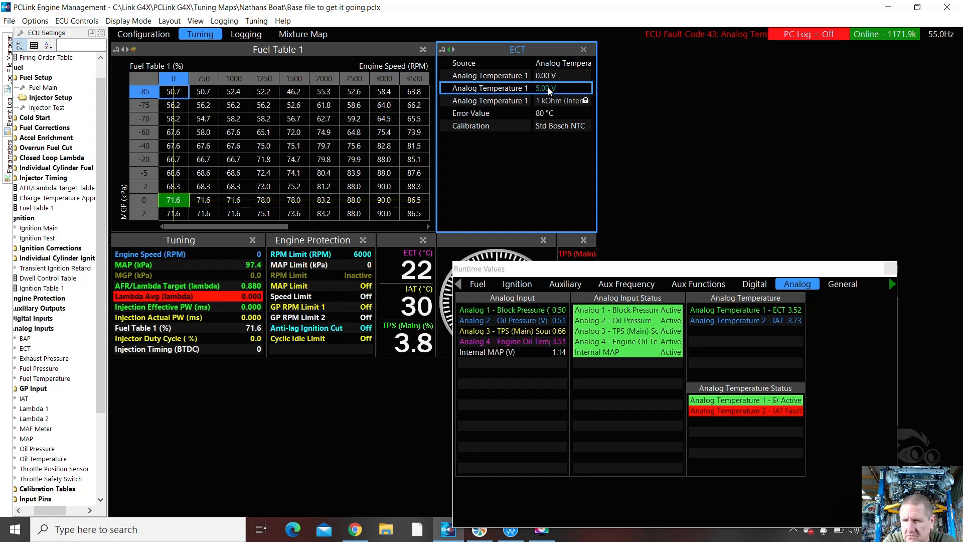
Step: Set the ECT input's Analog Temperature 1 Error Low threshold back to 0.25 V
key(Up)
text(25)
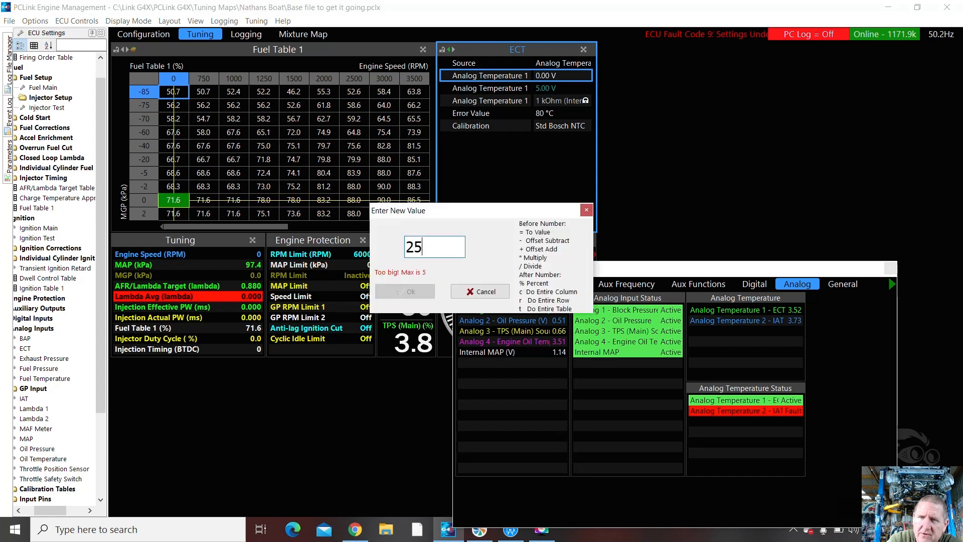
key(BackSpace)
key(BackSpace)
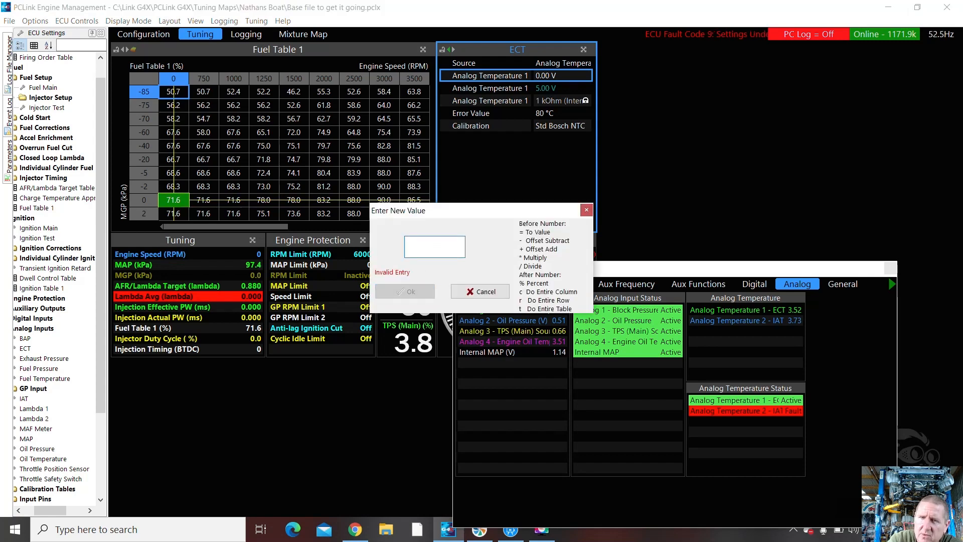
text(.25)
key(Return)
Step: Set the ECT input's Analog Temperature 1 Error High threshold to 4.5 V, then raise it to 4.95 V
key(Down)
text(4.5)
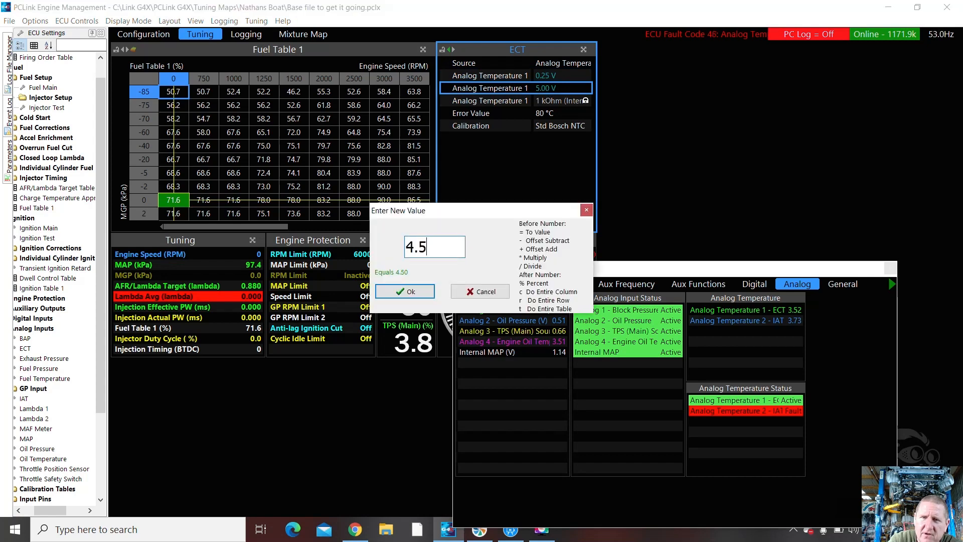
key(Return)
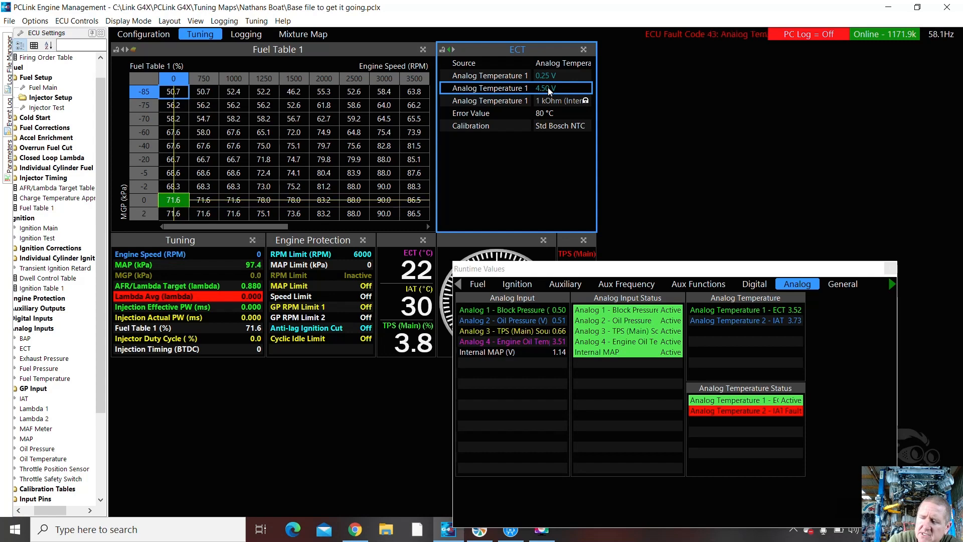
text(4.95)
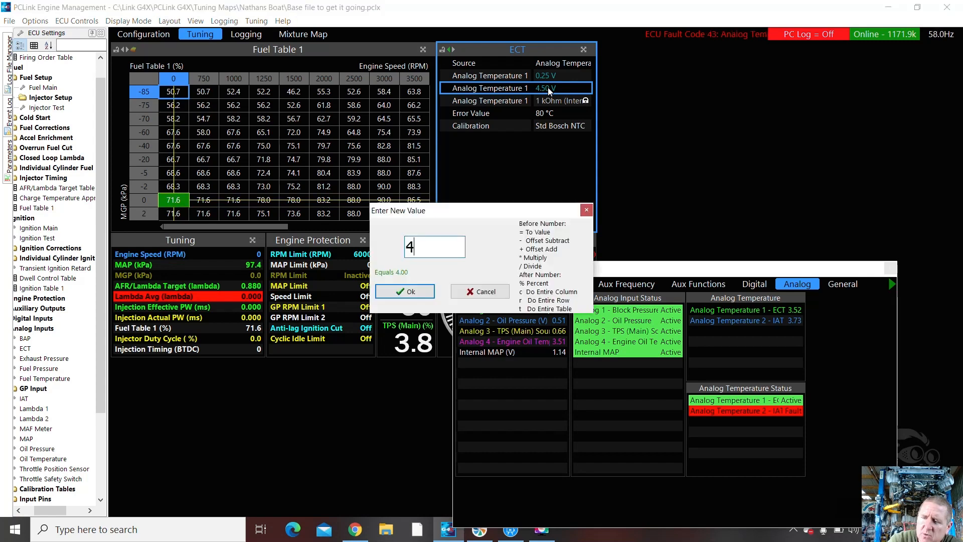
key(Return)
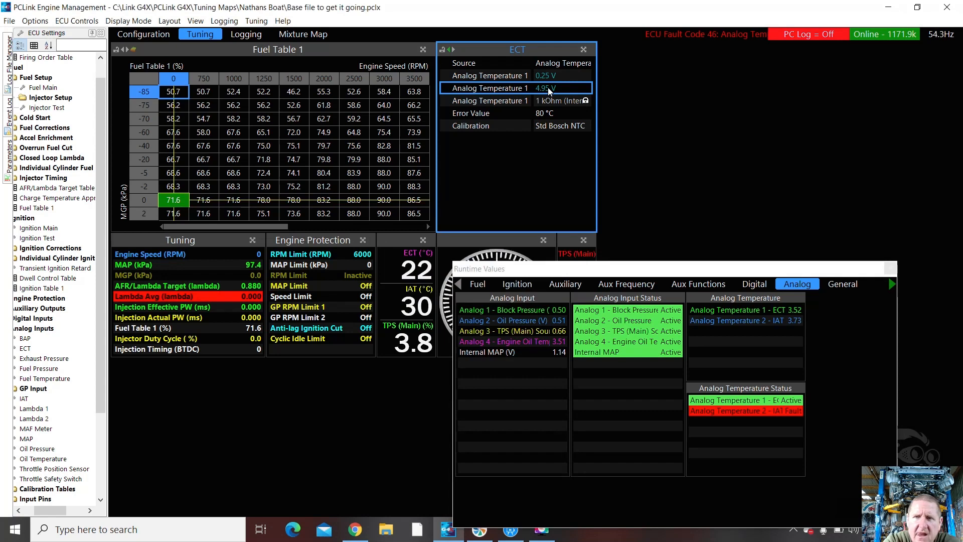
Step: Set the Error Value of the ECT input to 106 °C
click(538, 114)
text(106)
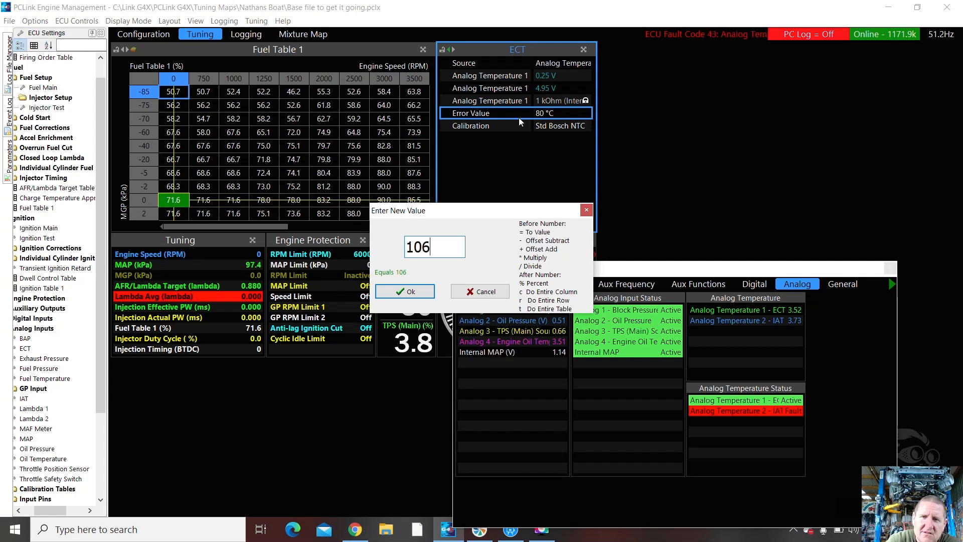
click(411, 292)
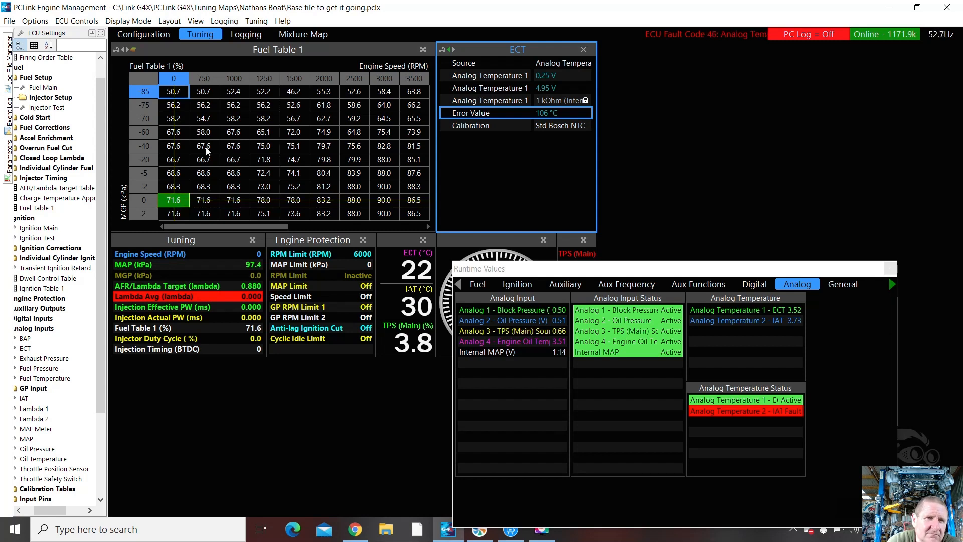
click(144, 132)
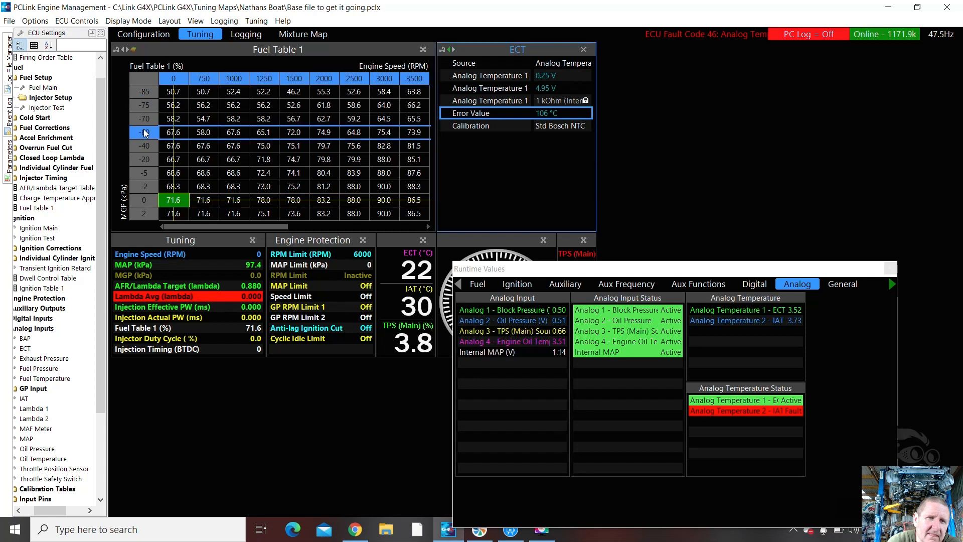
click(144, 117)
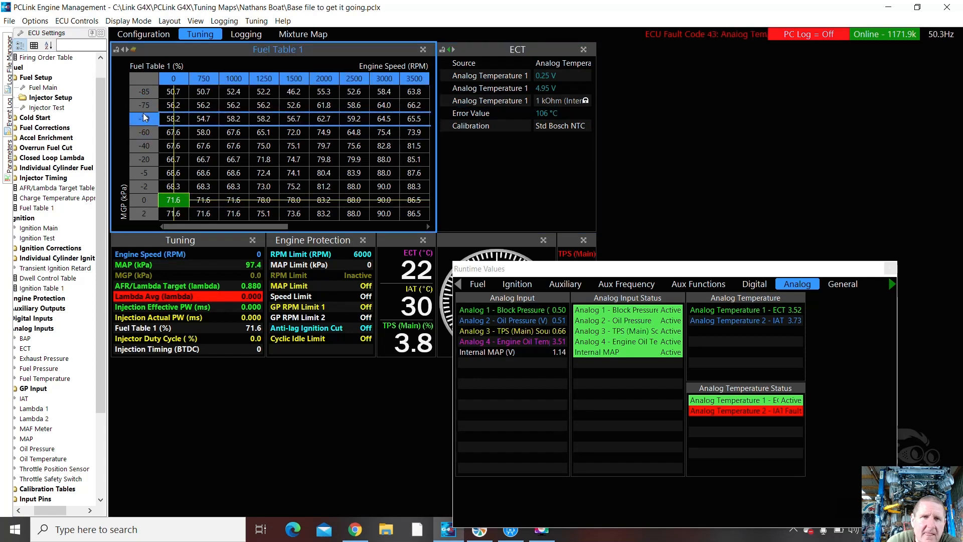
Step: Open the IAT analog input's settings on the Configuration page and bring up the live runtime values alongside them
click(150, 31)
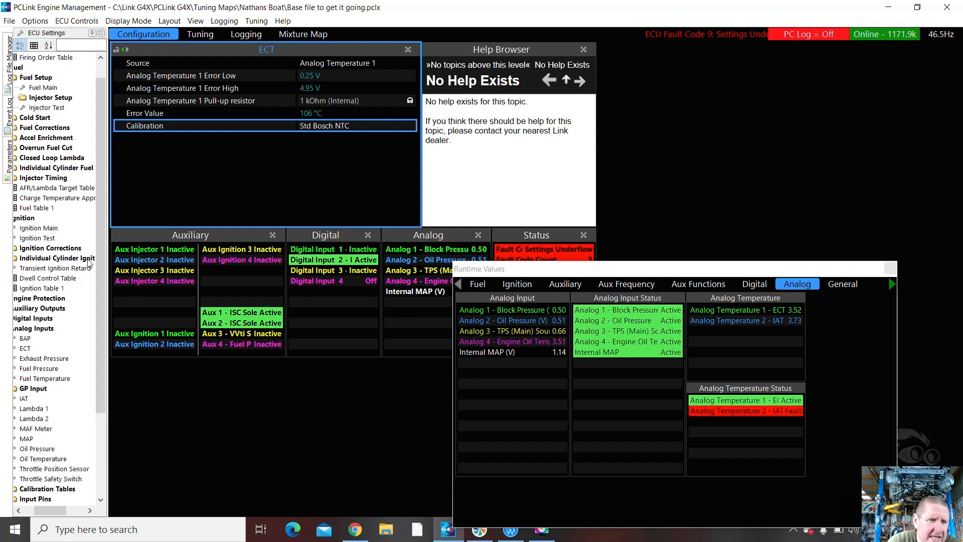
drag(101, 296, 100, 373)
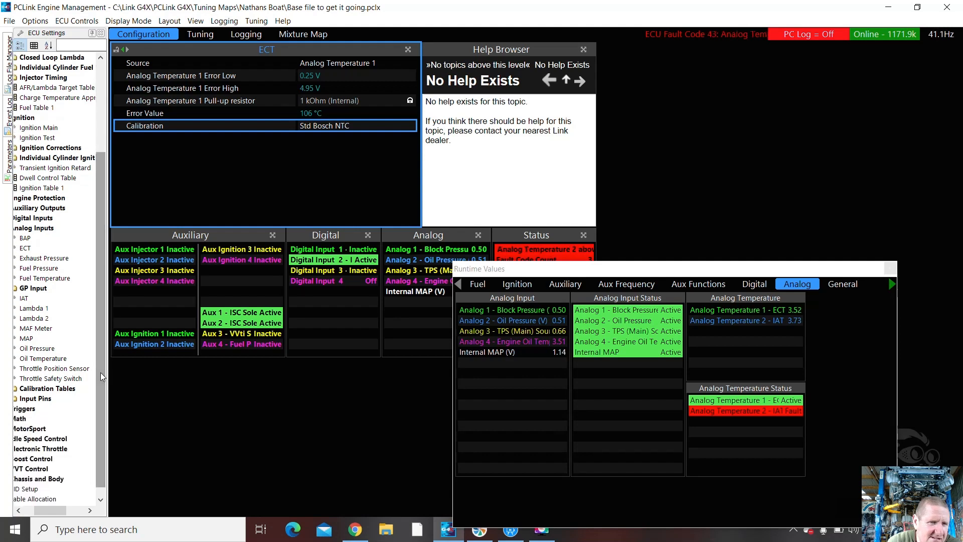
click(24, 299)
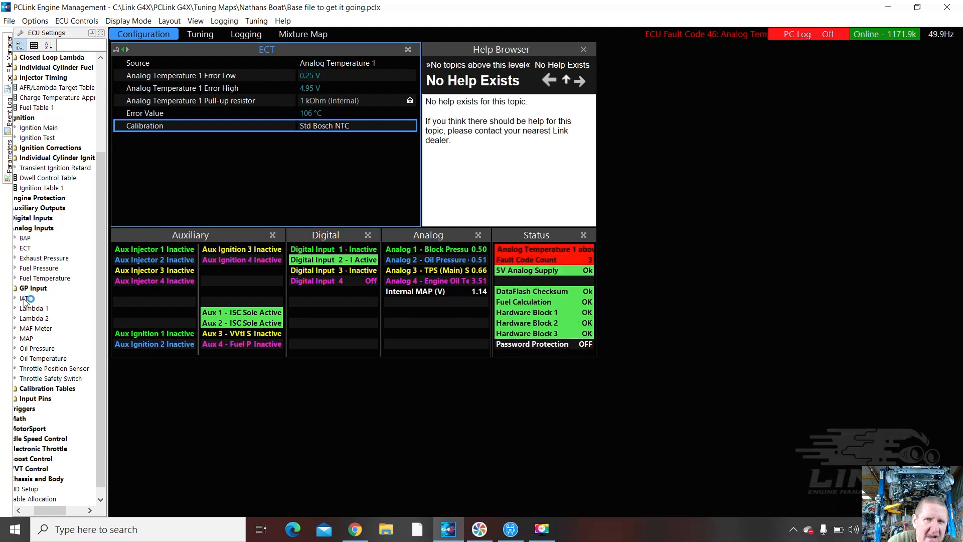
click(25, 299)
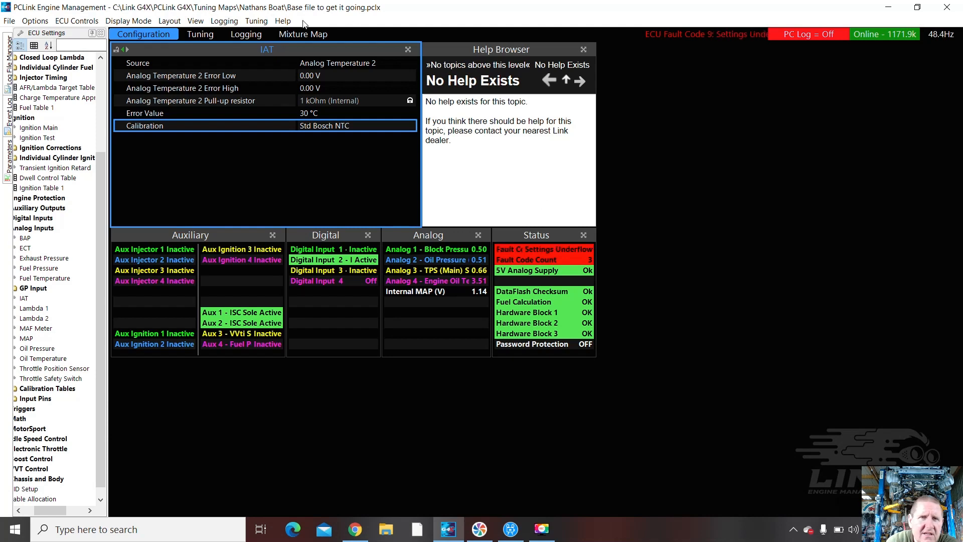
click(257, 22)
click(271, 37)
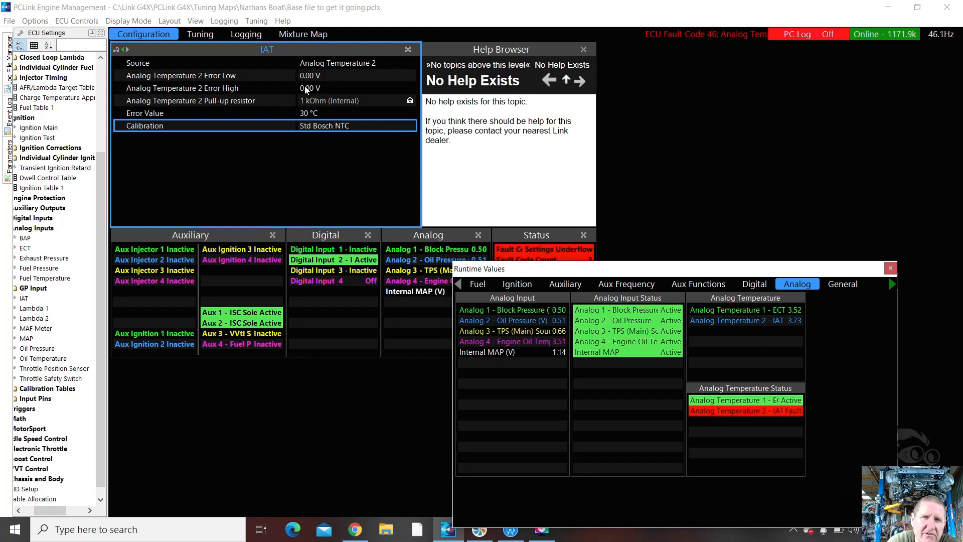
Step: Set the IAT input's Analog Temperature 2 Error Low threshold to 0.25 V
click(314, 76)
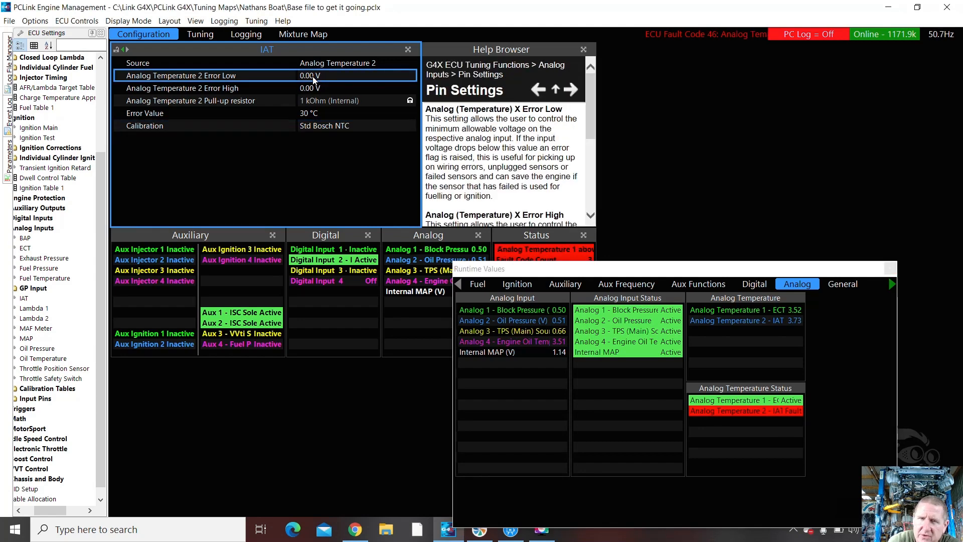
text(25)
key(BackSpace)
key(BackSpace)
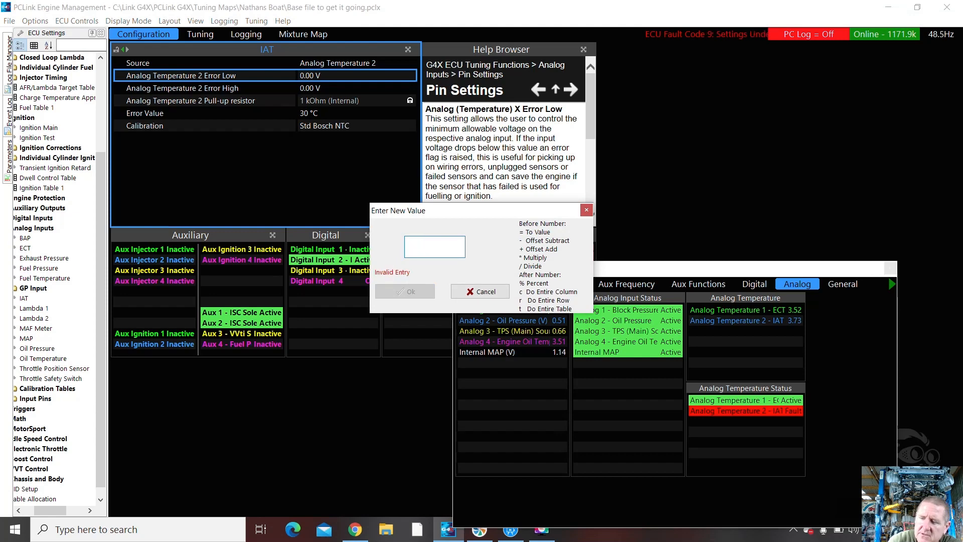
text(0.25)
key(Return)
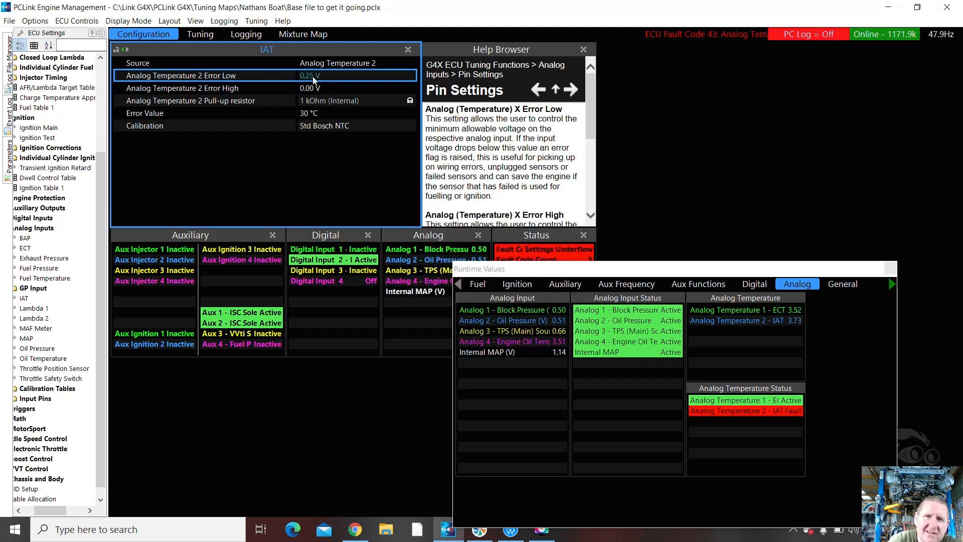
Step: Set the IAT input's Analog Temperature 2 Error High threshold to 4.95 V
click(307, 91)
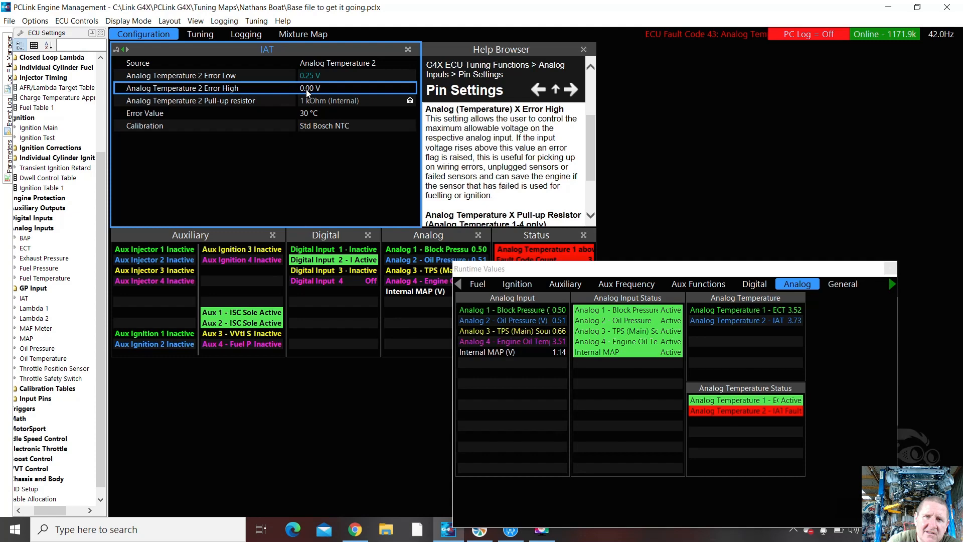
click(307, 93)
text(4.95)
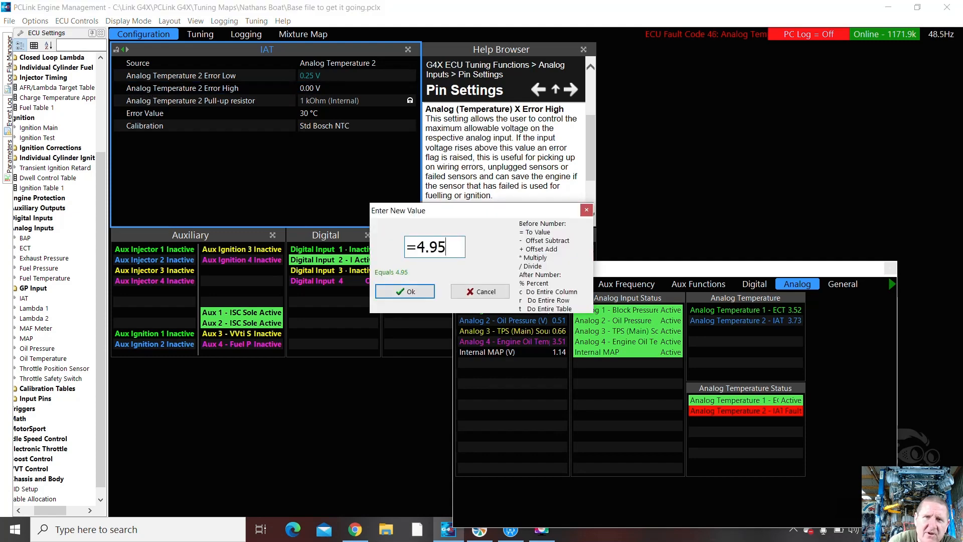
key(Return)
Step: Review the IAT input's pull-up resistor, Error Value and Calibration settings
click(323, 101)
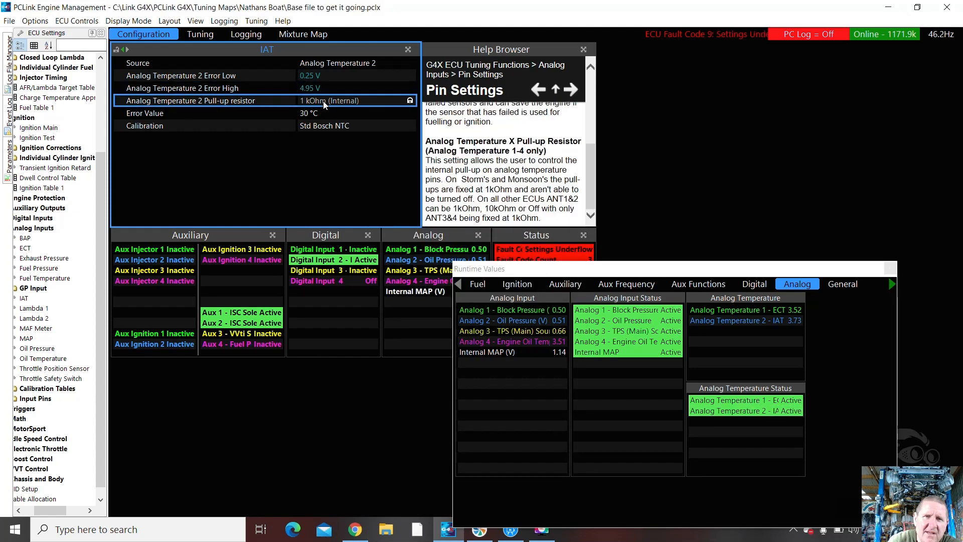
click(316, 114)
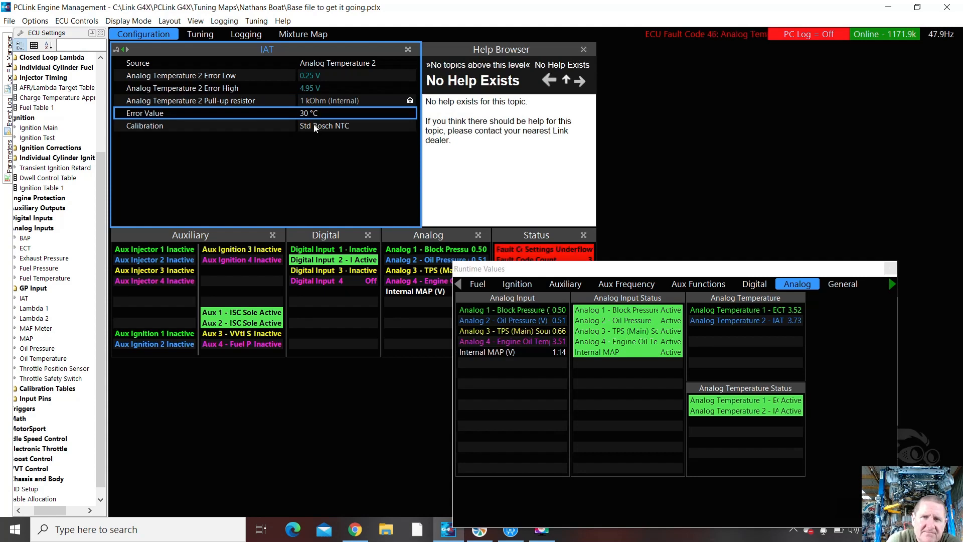
click(314, 125)
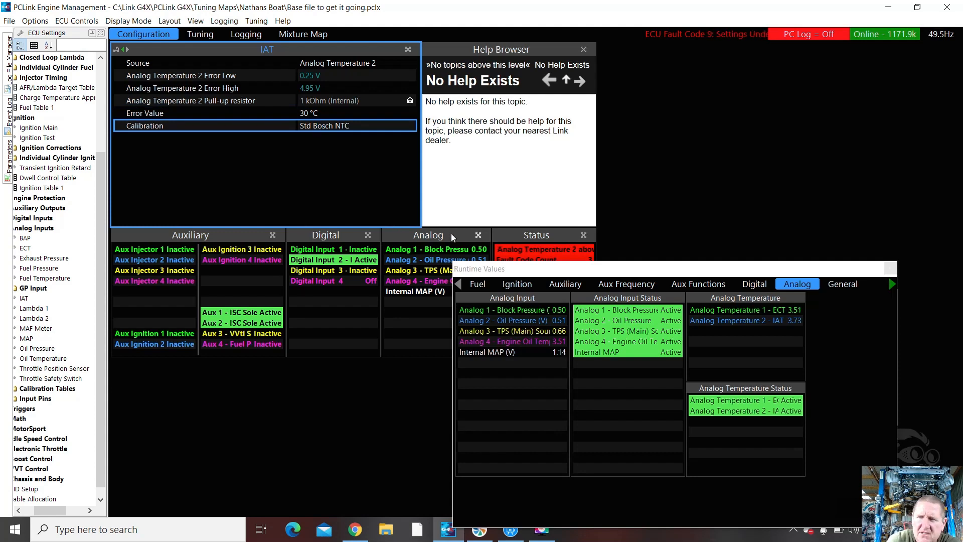
Step: Clear all fault codes stored in the ECU
click(81, 22)
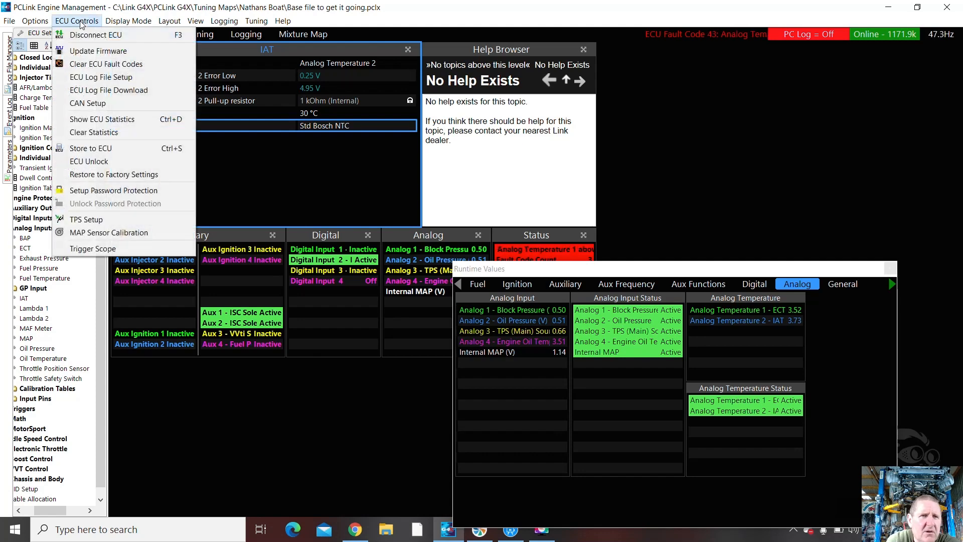
click(117, 67)
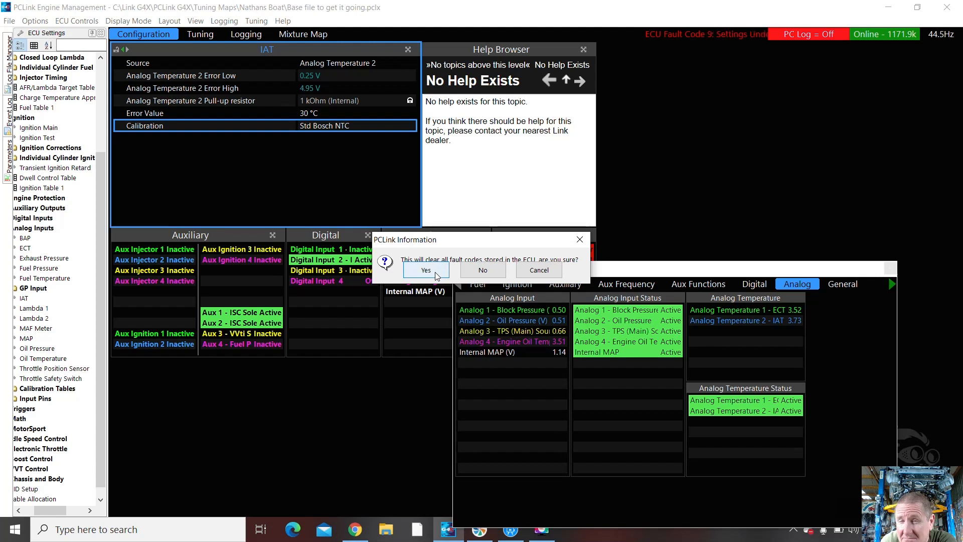
click(426, 271)
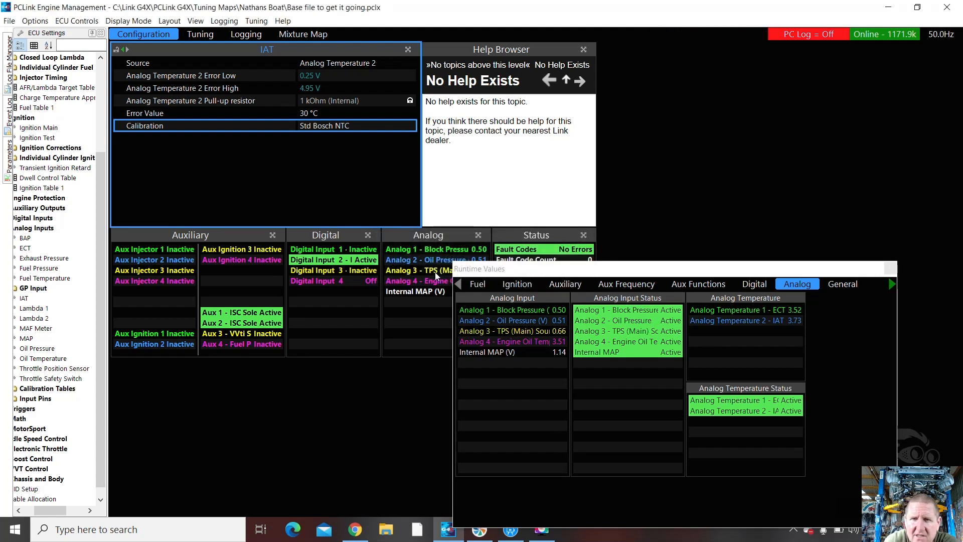
Step: Save the tuning map under its current file name and store the settings to the ECU
click(11, 22)
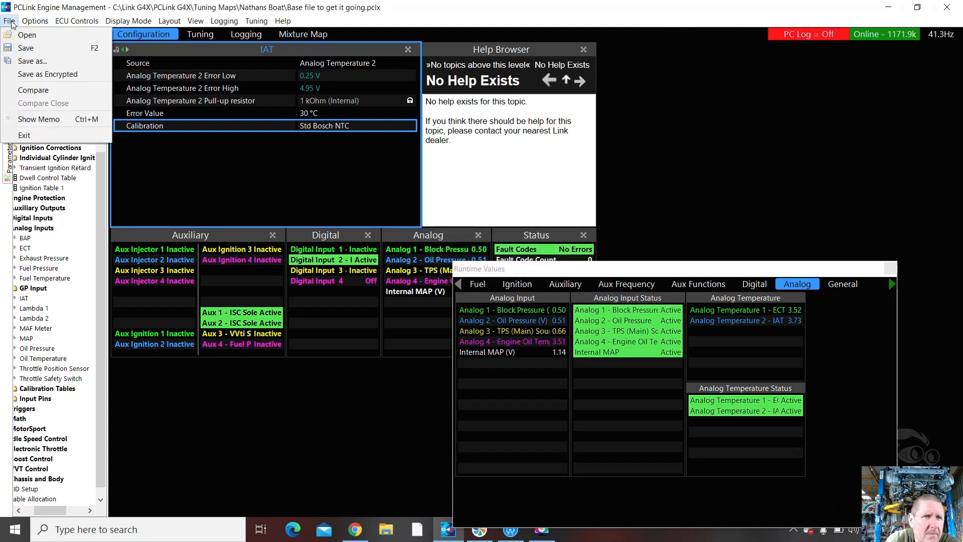
click(28, 52)
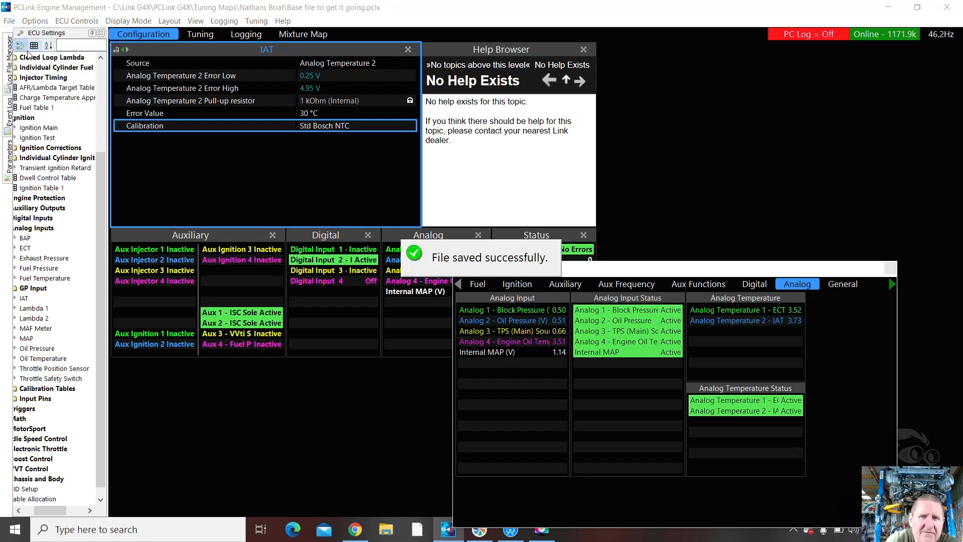
click(94, 21)
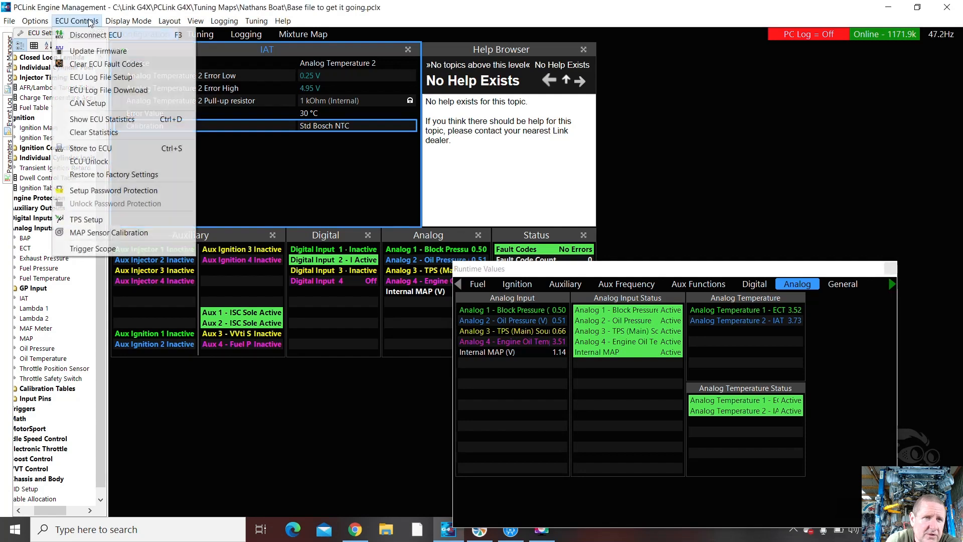
click(91, 149)
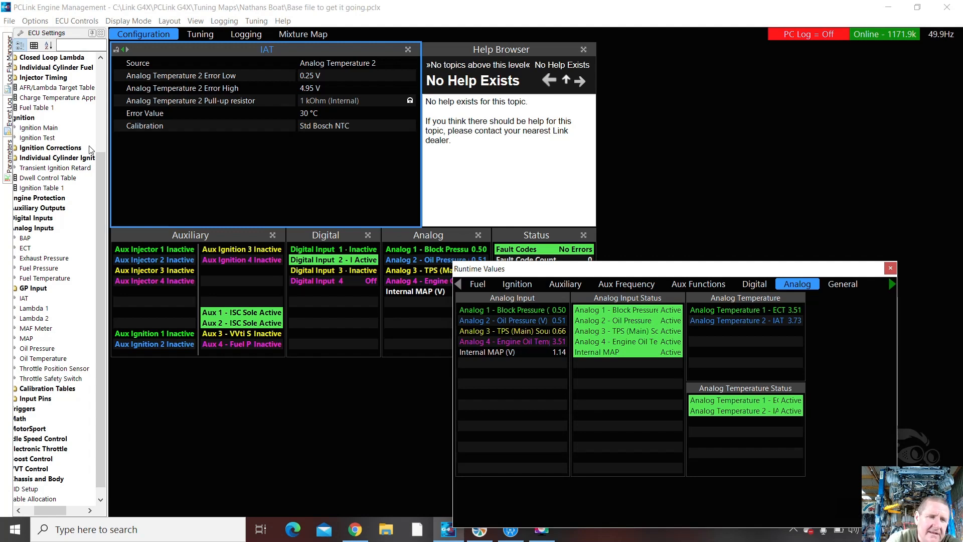
Step: Check the MAP input's source and filter settings, and perform a MAP Sensor Calibration
click(26, 338)
click(26, 338)
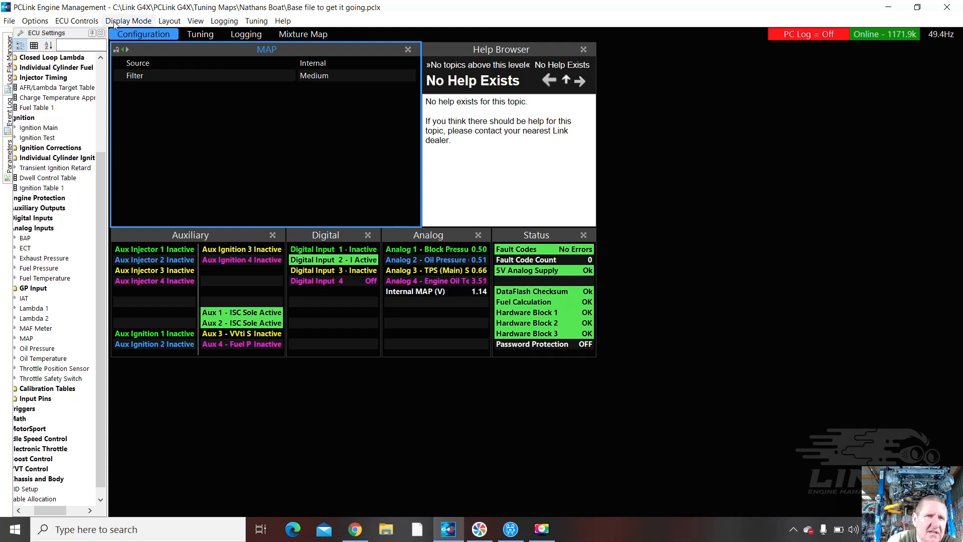
click(76, 22)
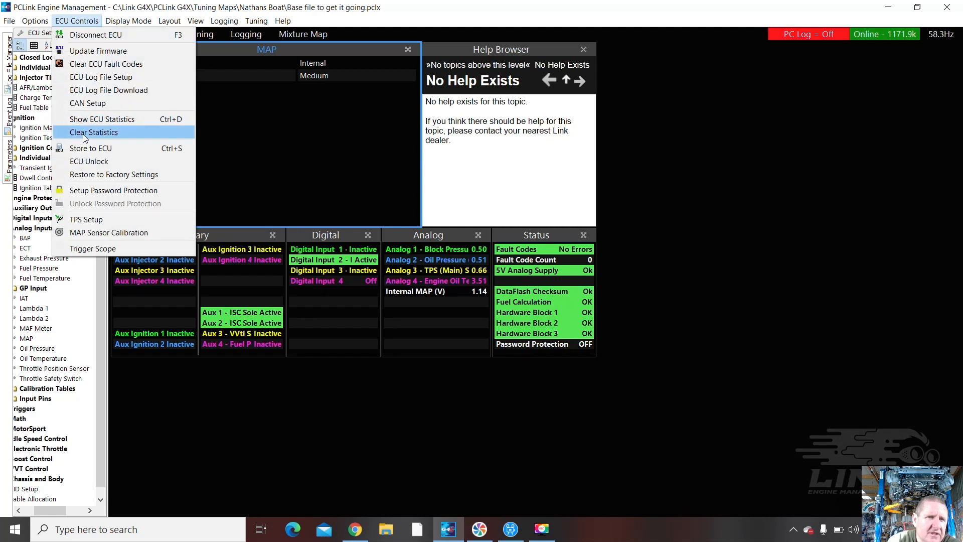
click(102, 233)
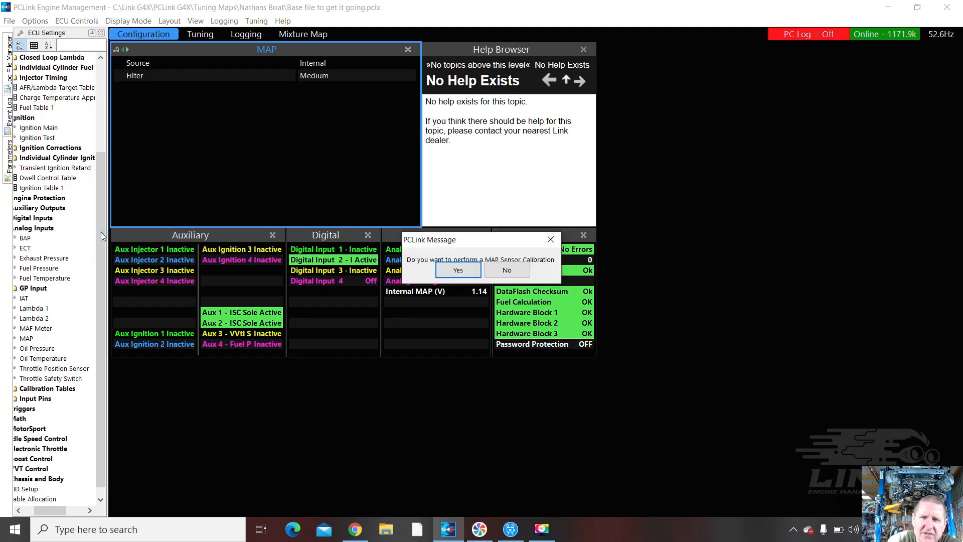
click(443, 269)
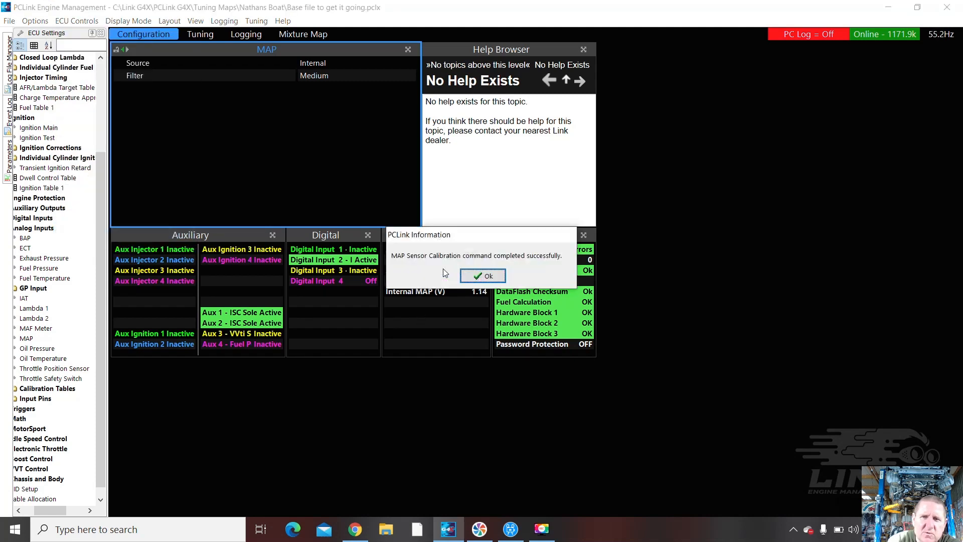
click(477, 272)
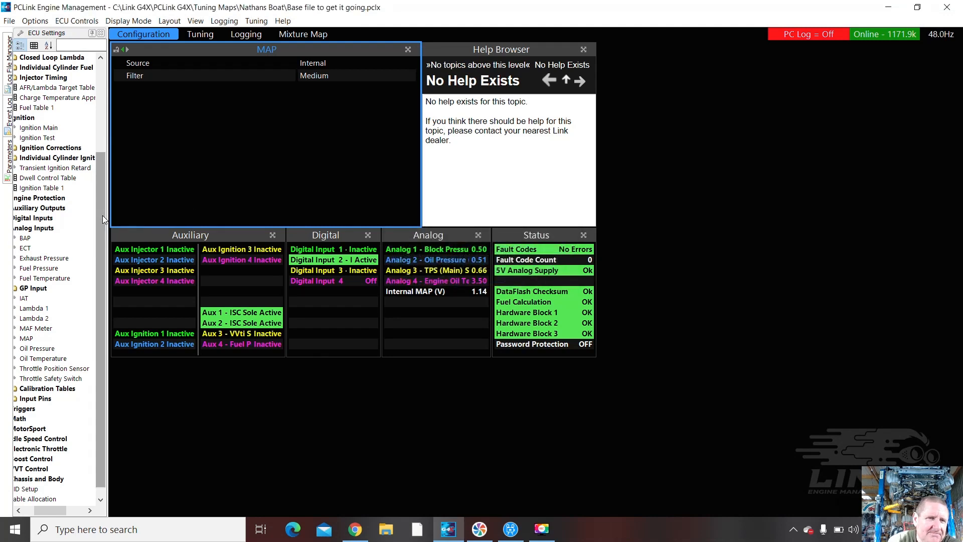
Step: Review the Oil Temperature input's settings and open the Throttle Position Sensor settings
drag(102, 215, 102, 222)
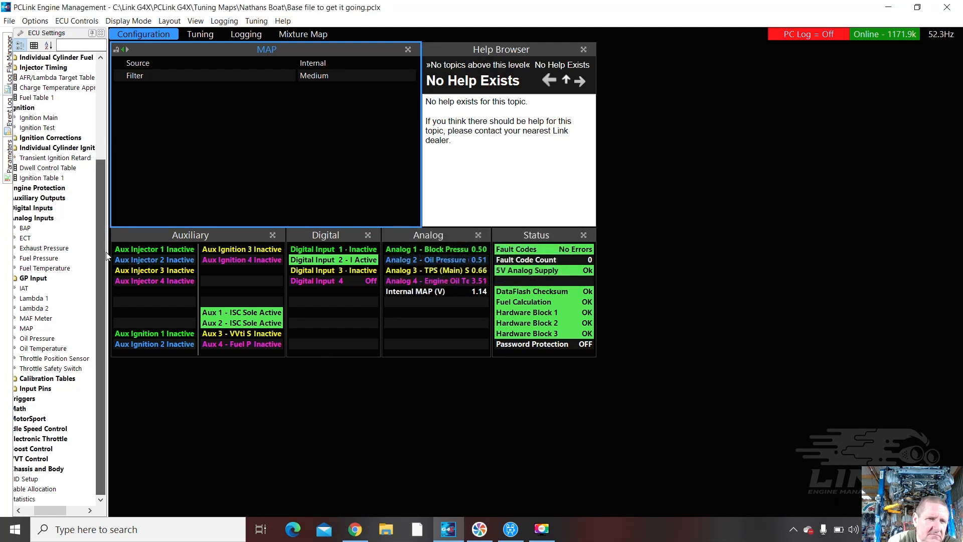
click(42, 348)
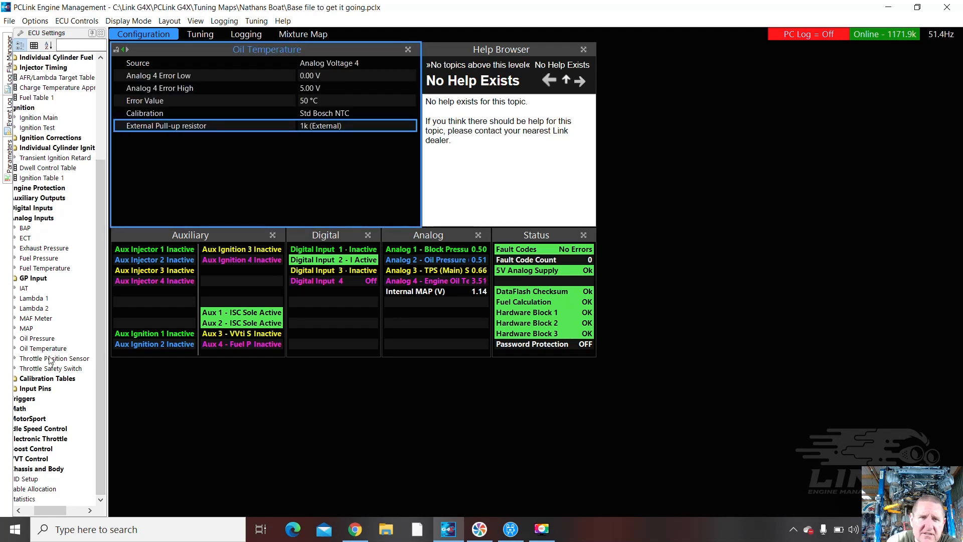
click(50, 358)
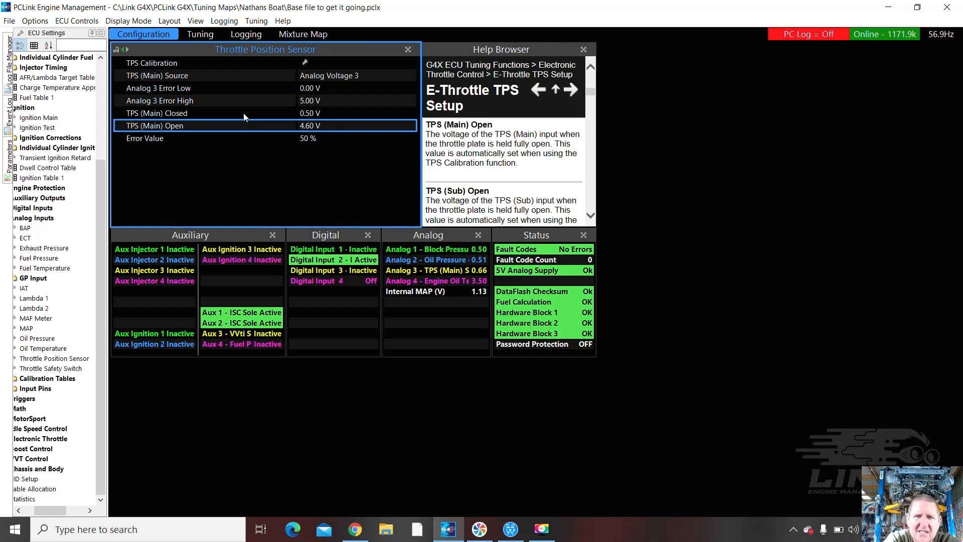
Step: Check the live TPS (Main) voltage in the runtime values and the throttle percentage on the Tuning page, and return to the Throttle Position Sensor settings
click(259, 22)
click(266, 36)
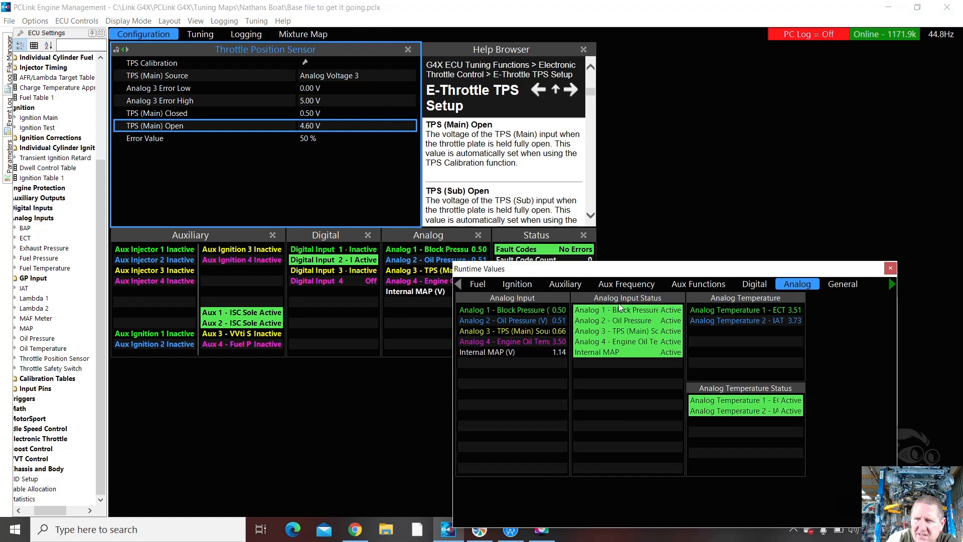
drag(642, 273, 669, 252)
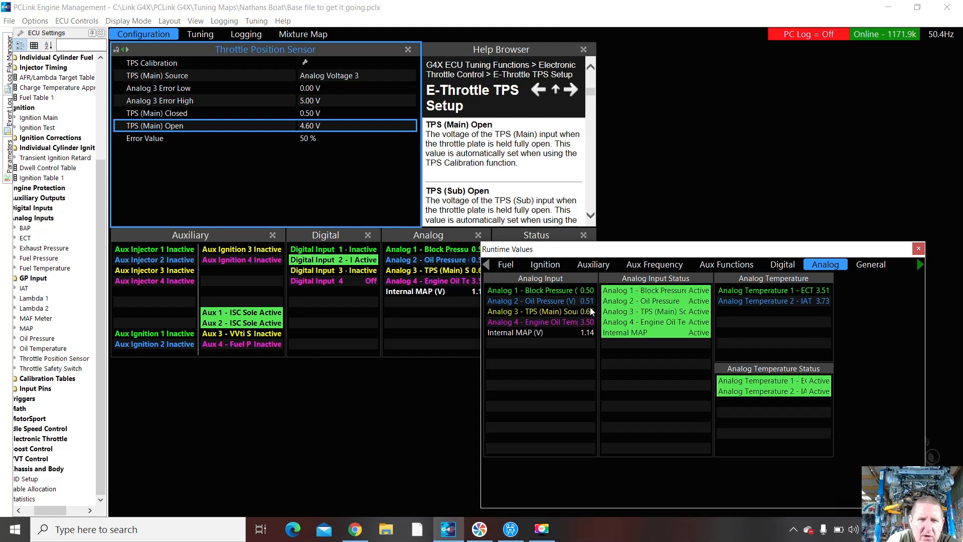
drag(540, 251, 507, 223)
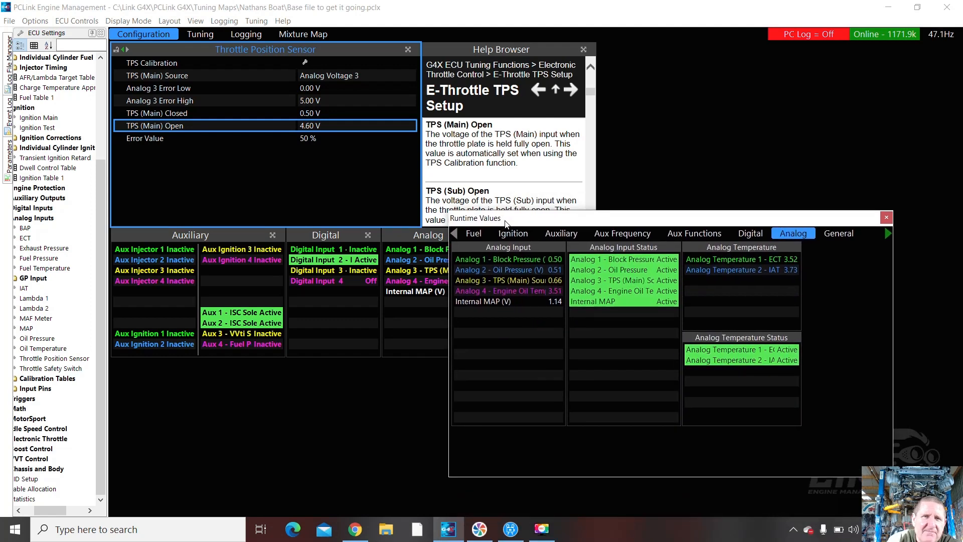
click(191, 38)
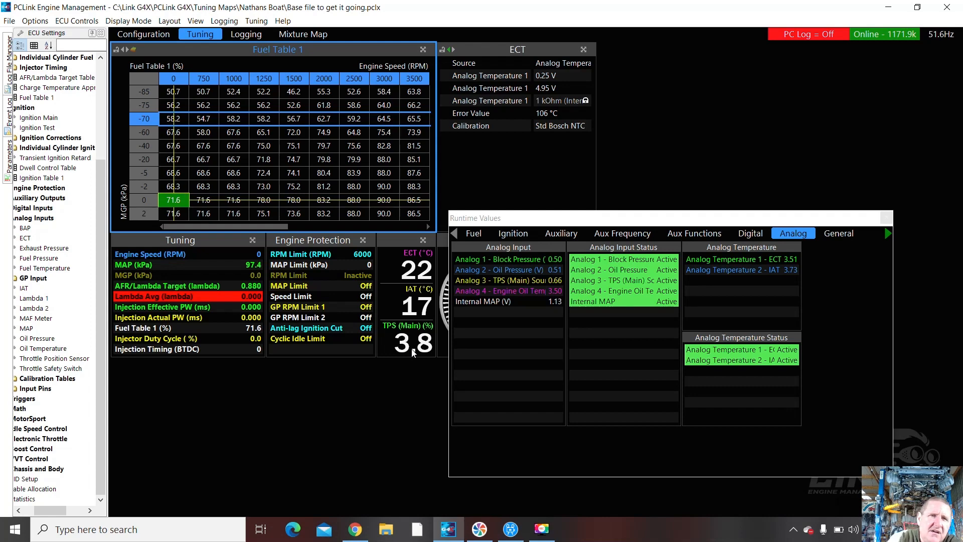
click(138, 36)
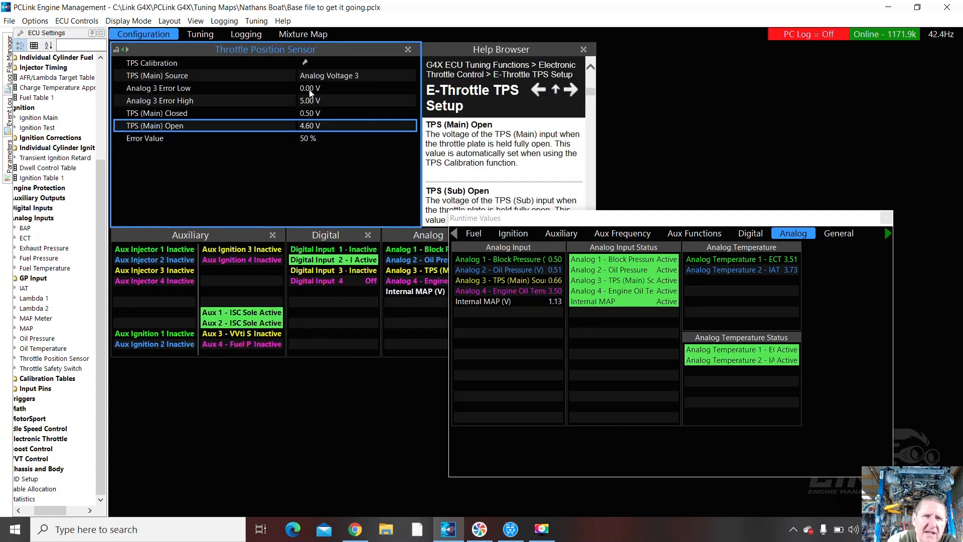
Step: Review the Analog 3 Error Low setting and try a TPS Setup calibration with the fully open and closed throttle positions
click(311, 88)
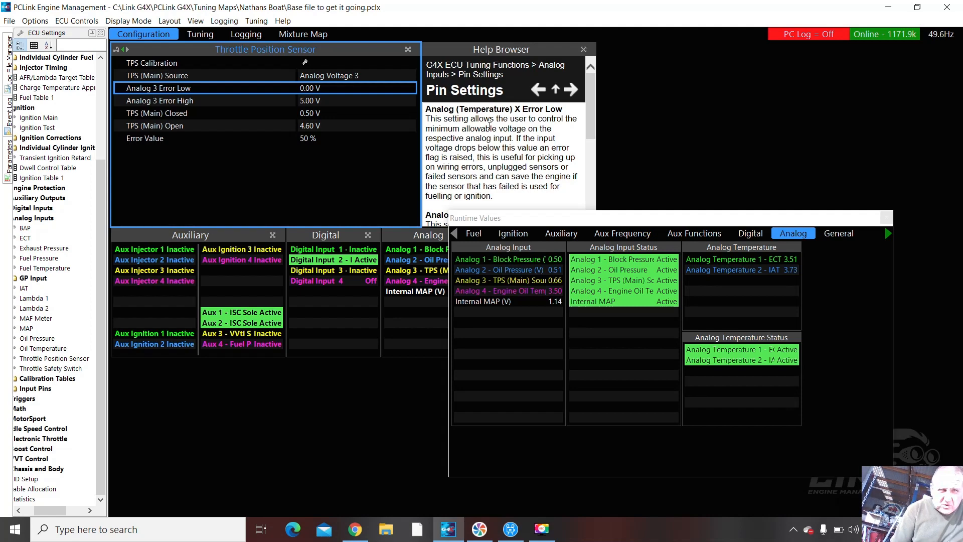
click(74, 22)
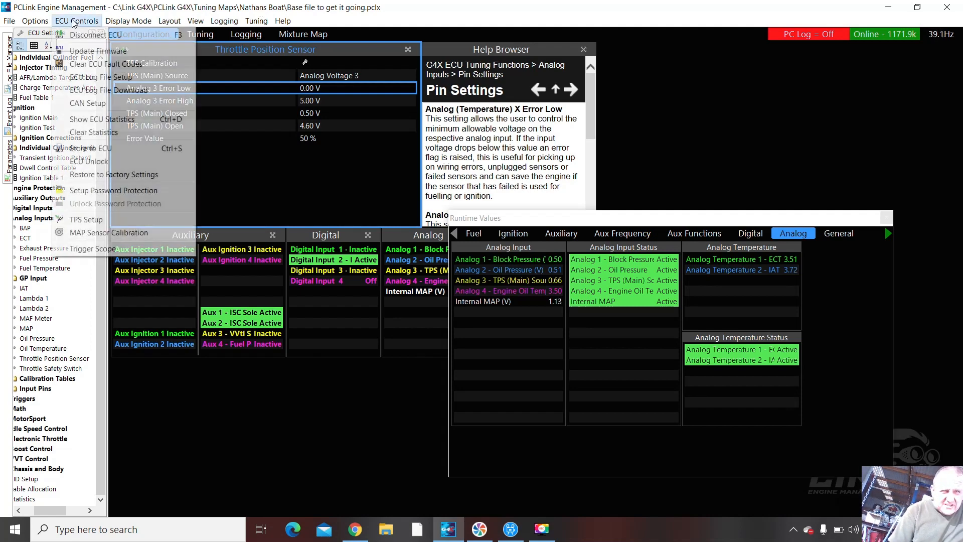
click(109, 222)
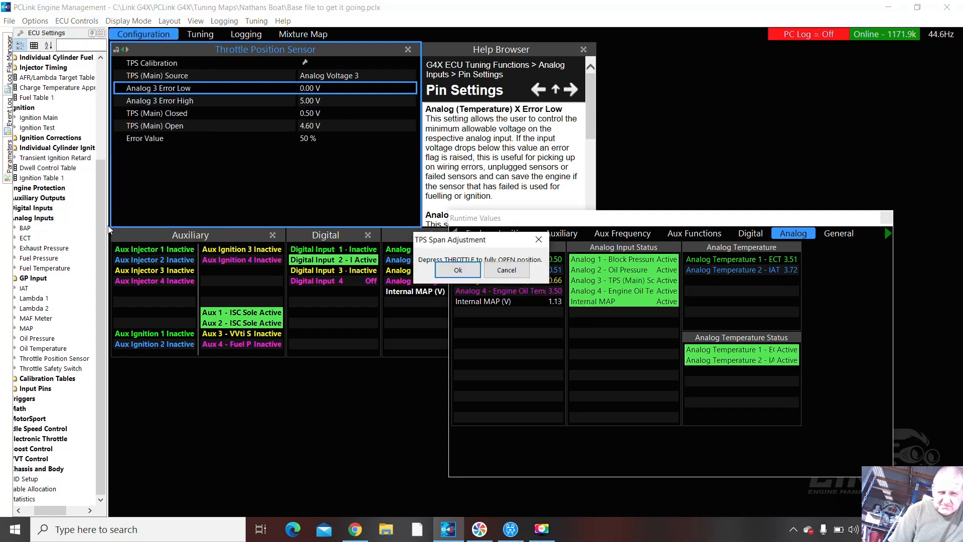
click(458, 271)
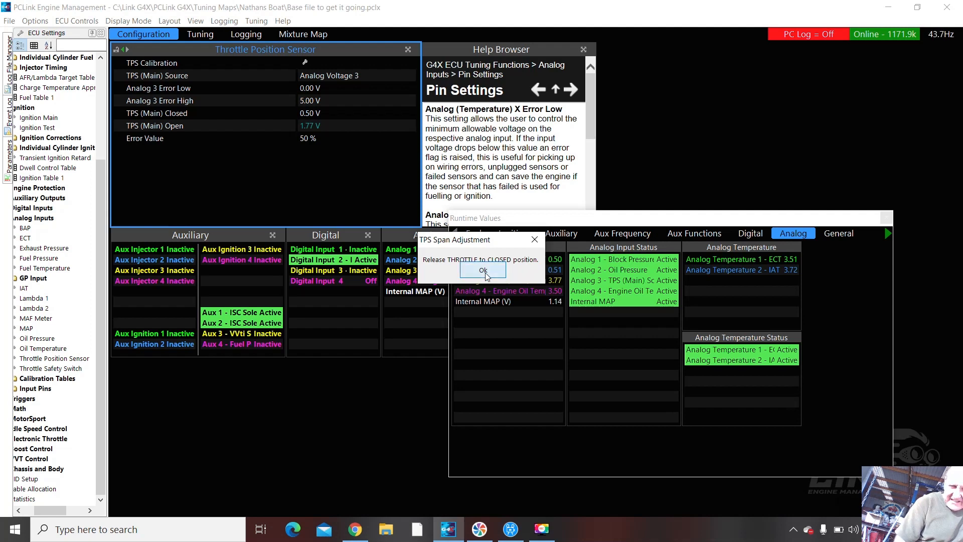
click(483, 270)
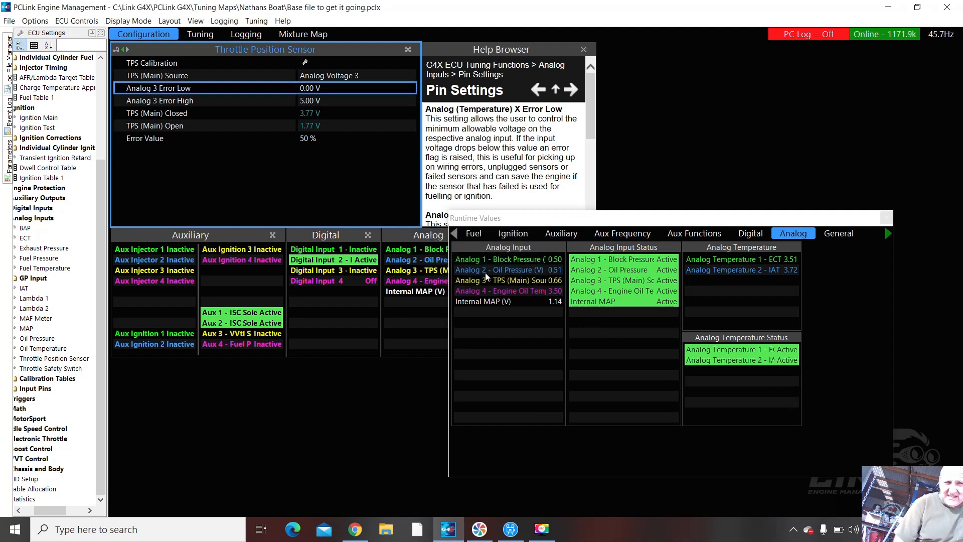
Step: Run TPS Setup again, recording the throttle at the fully open position and at the closed position
click(76, 22)
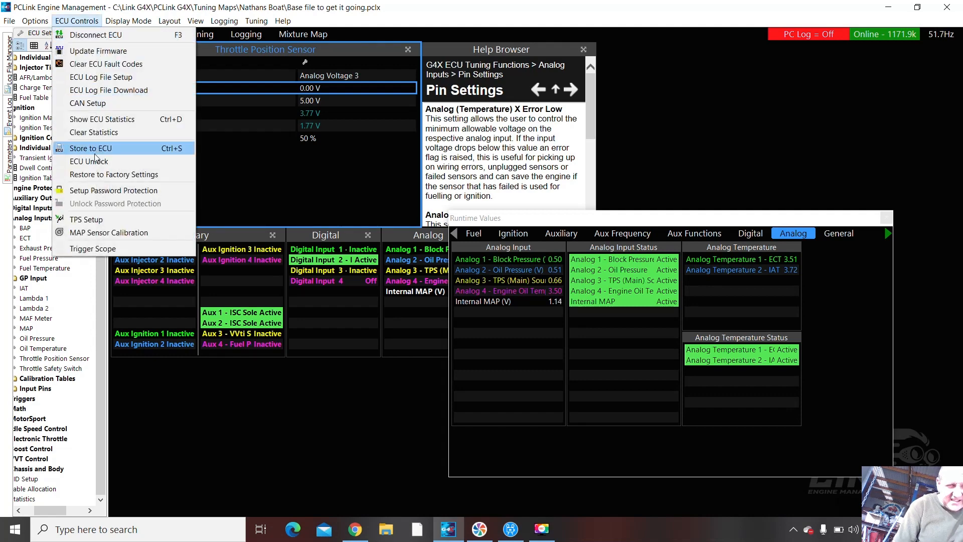
click(92, 221)
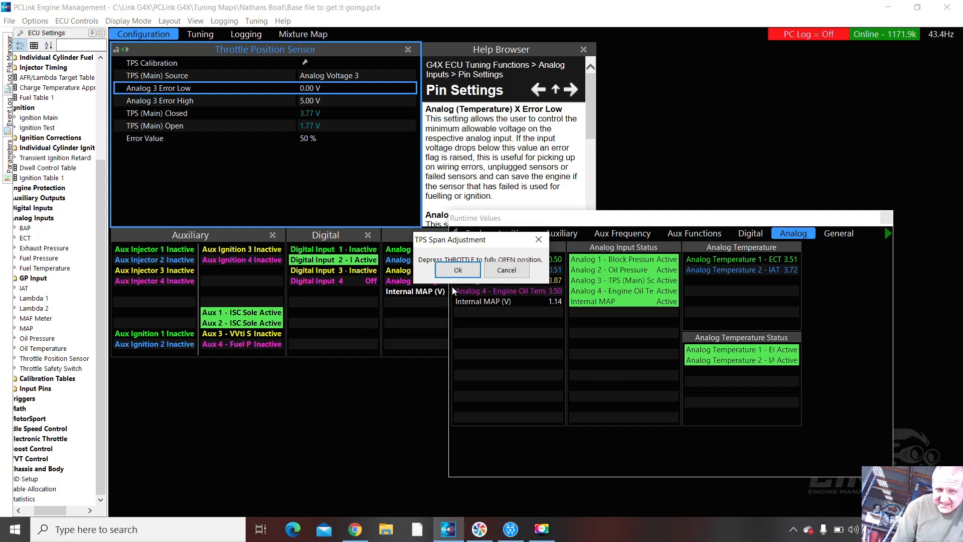
click(463, 271)
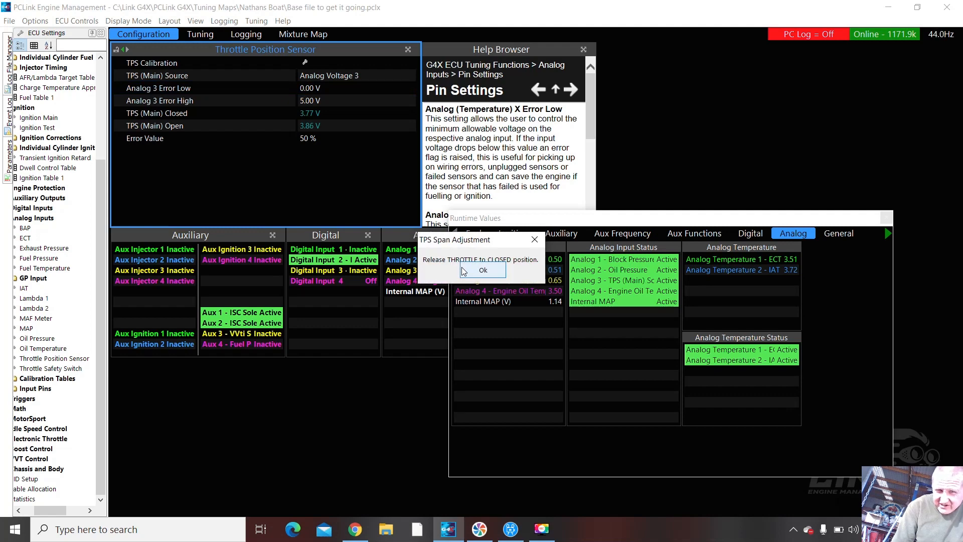
click(473, 270)
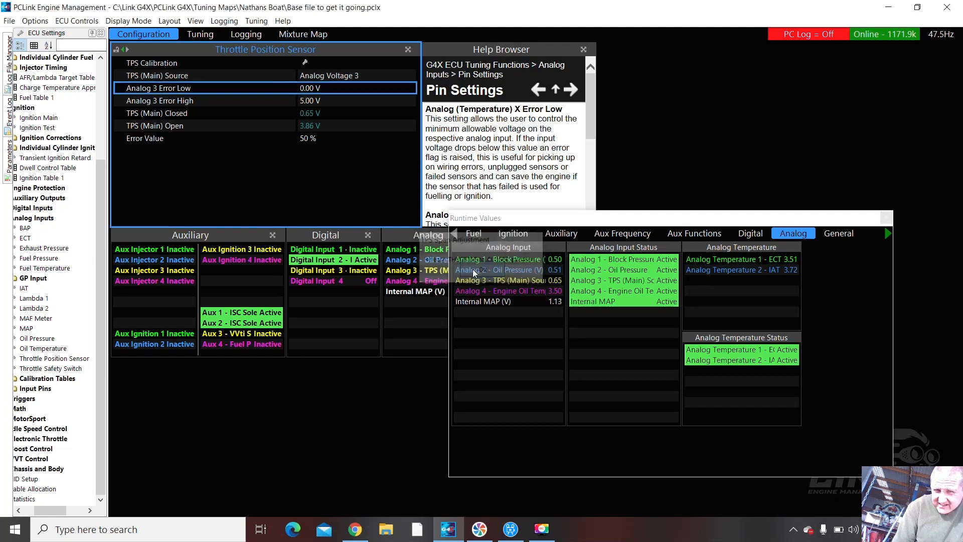
Step: Check the TPS (Main) percentage on the Tuning page and store the settings to the ECU
click(198, 34)
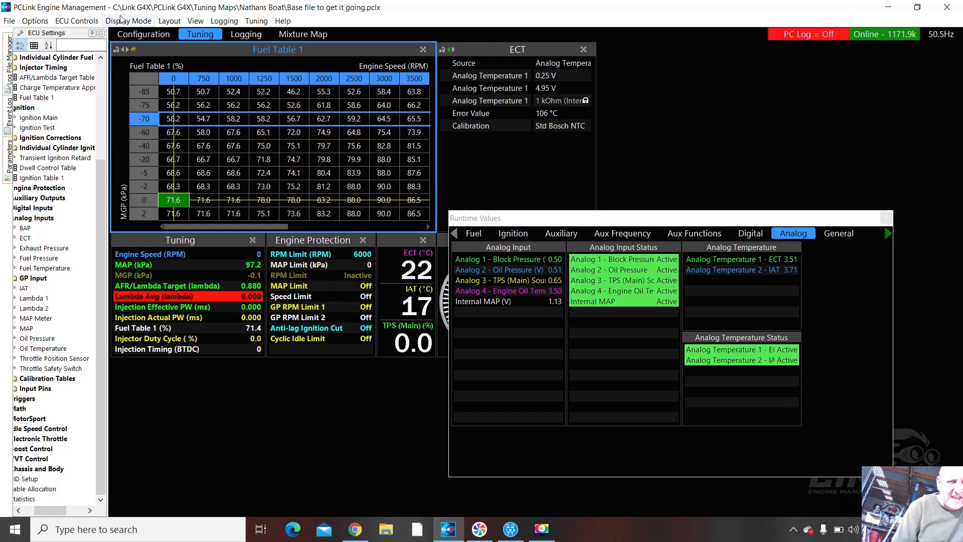
click(89, 22)
click(106, 150)
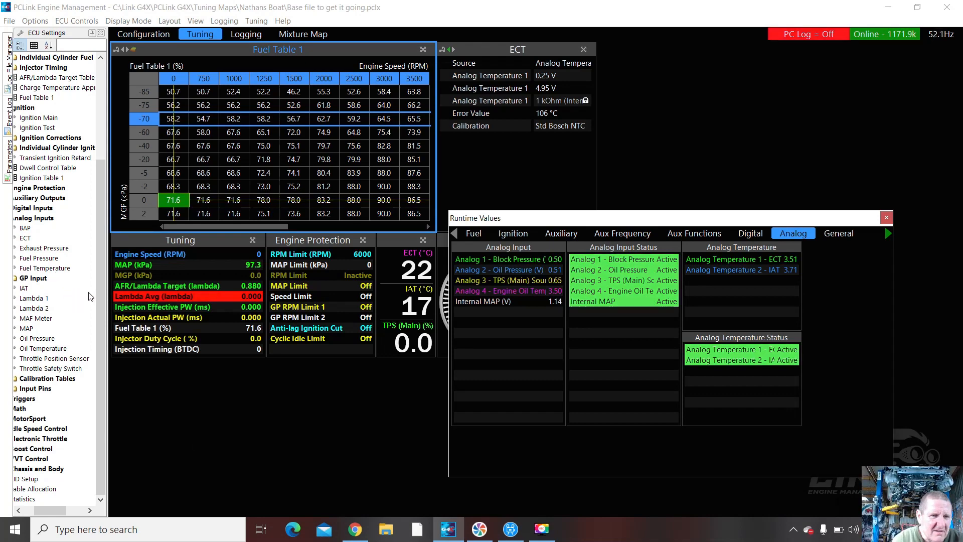
Step: Expand Input Pins in the ECU Settings tree, widen the tree to show full names, and open Analog Voltage 1 - Block Pressure
click(105, 276)
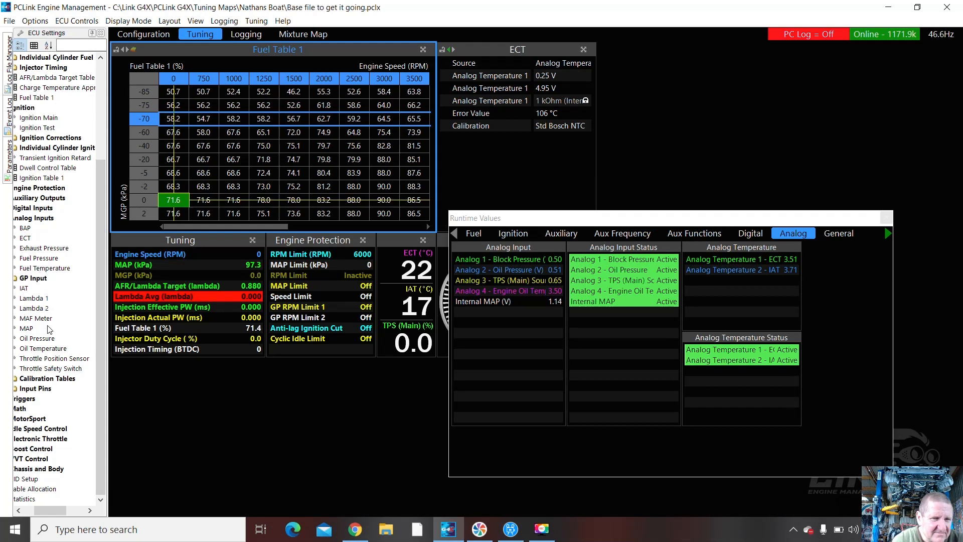
click(22, 389)
double_click(22, 390)
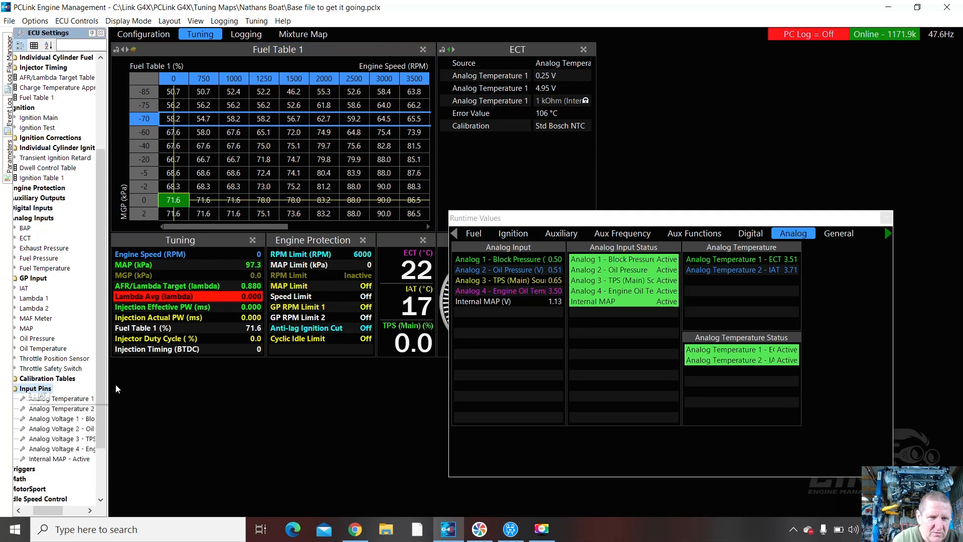
drag(108, 381, 173, 380)
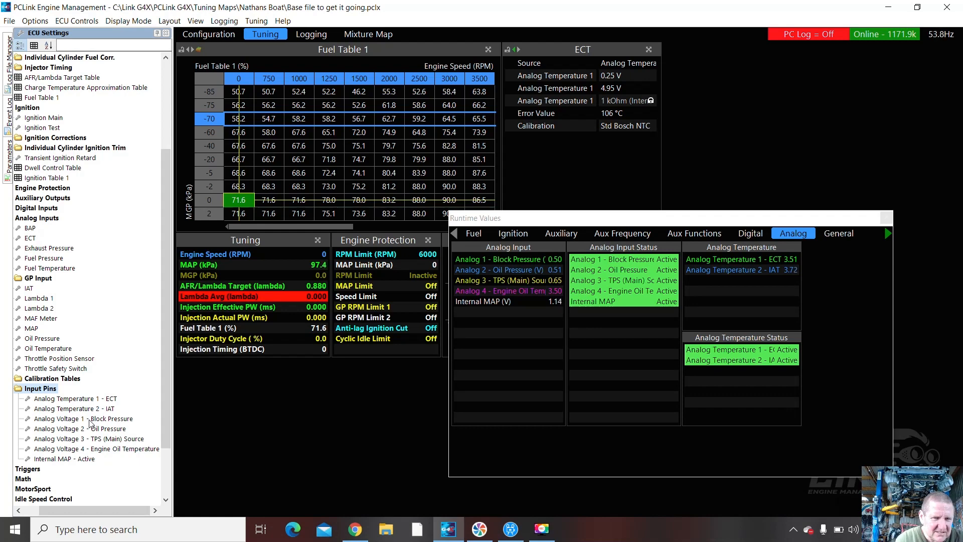
click(119, 420)
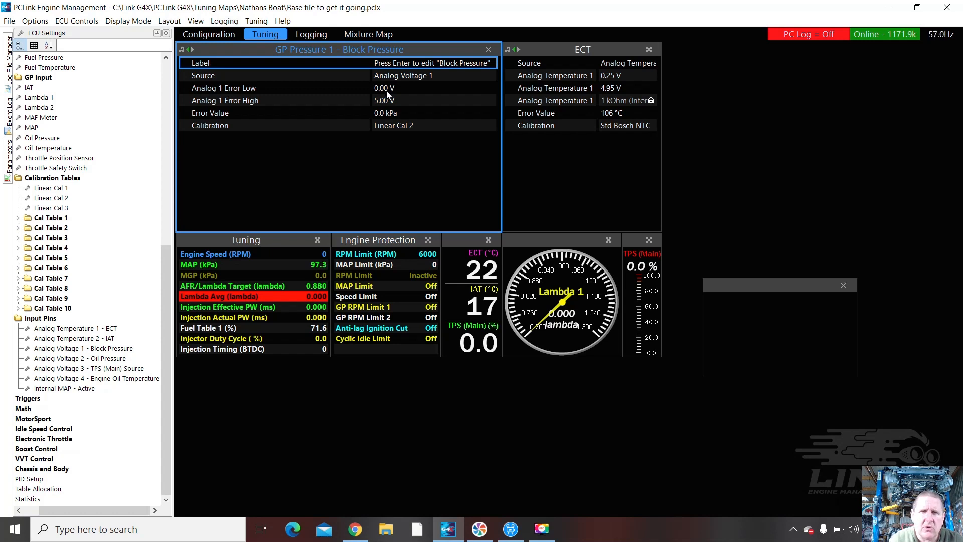
Step: Set the Block Pressure input's Analog 1 Error Low to 0.25 V and Error High to 4.95 V
click(386, 92)
key(Return)
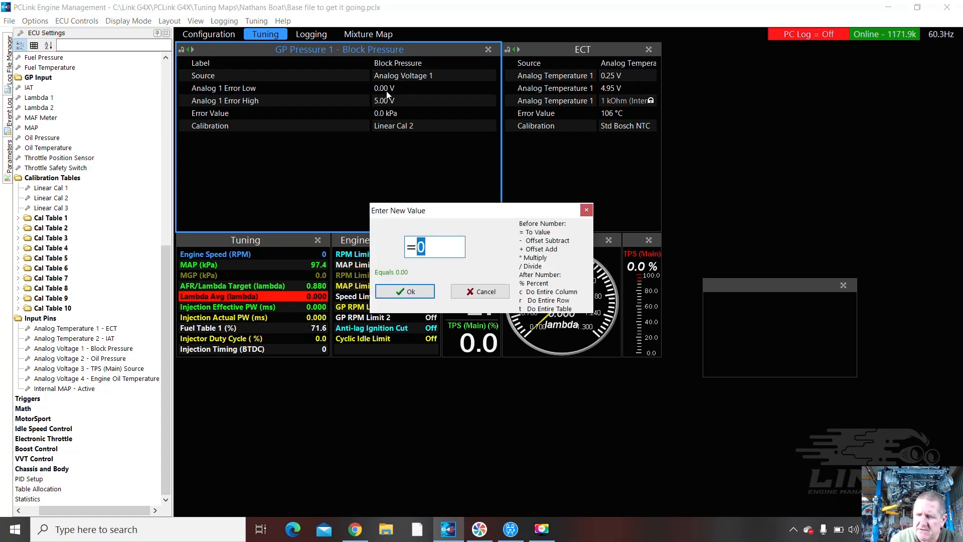
text(.25)
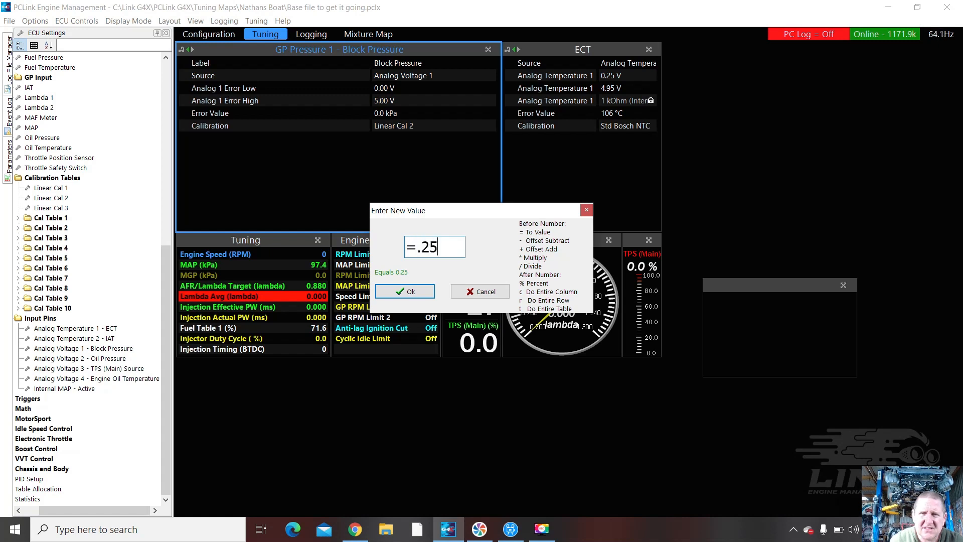
key(Return)
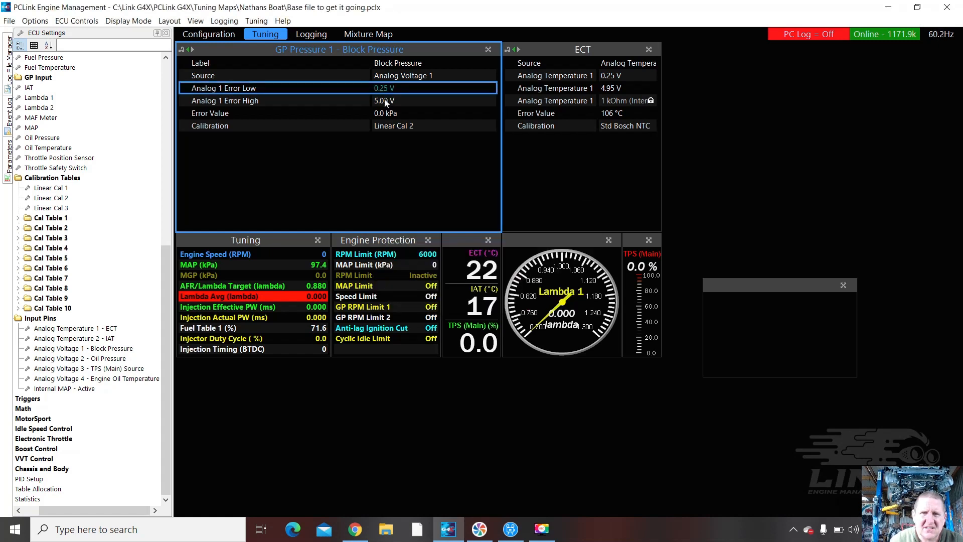
click(384, 99)
key(Return)
text(=4.95)
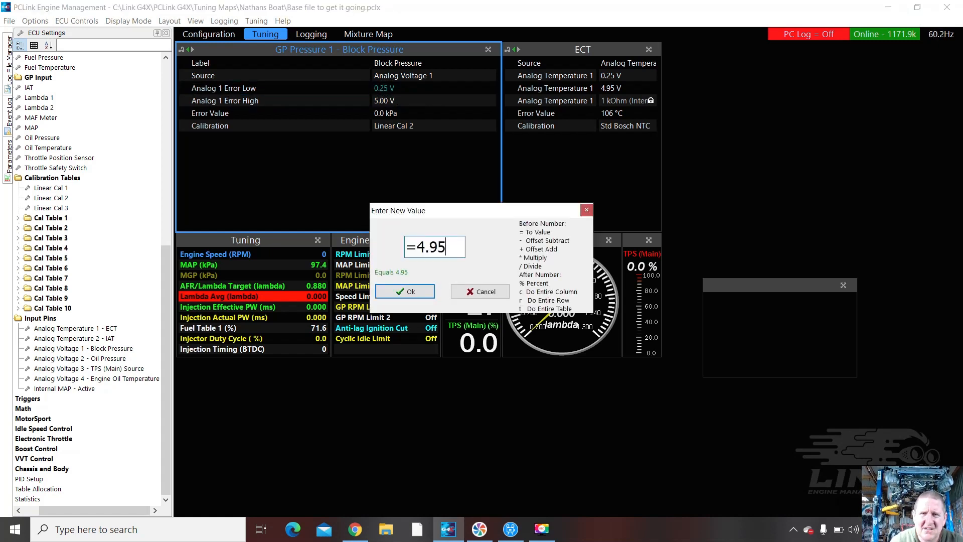
key(Return)
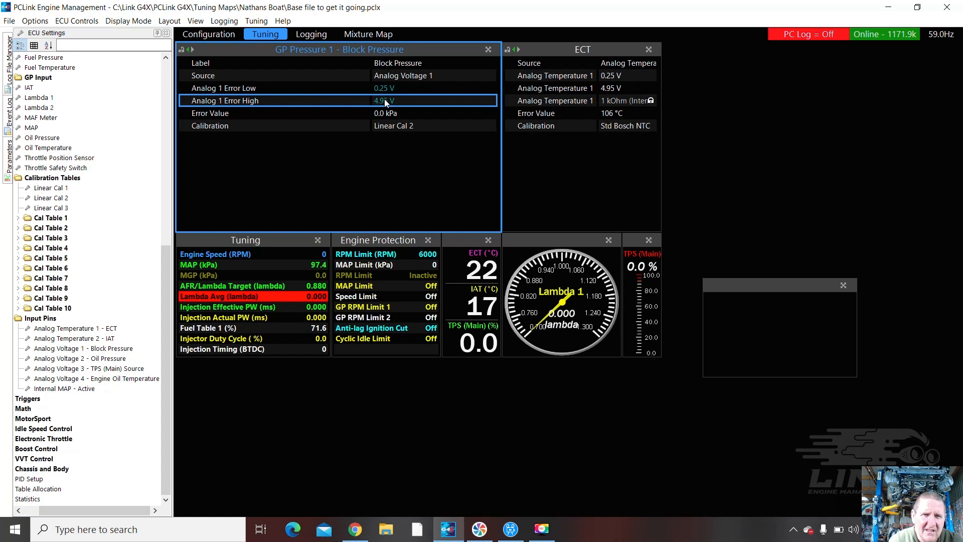
Step: Review the Block Pressure input's Error Value and Calibration, and open the Linear Cal 2 settings
click(381, 115)
click(377, 128)
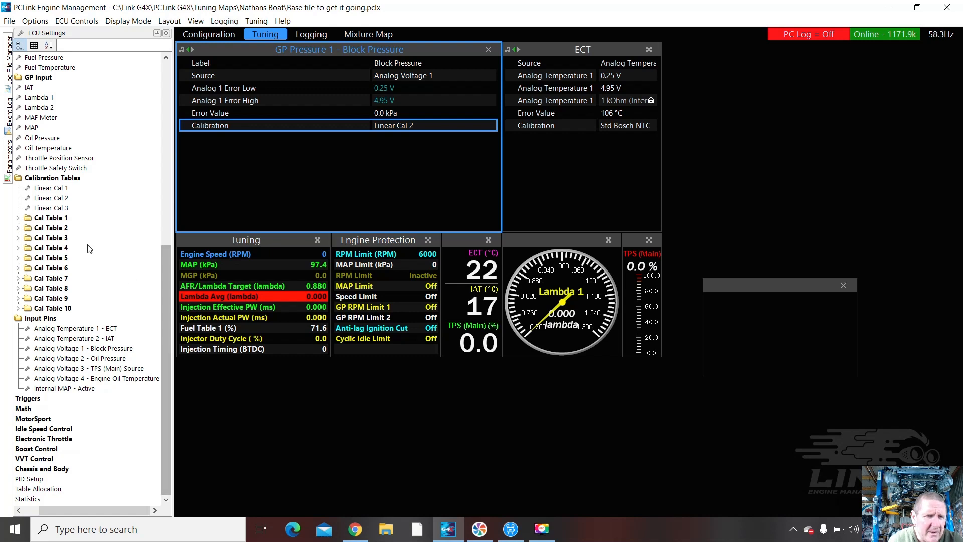
click(59, 199)
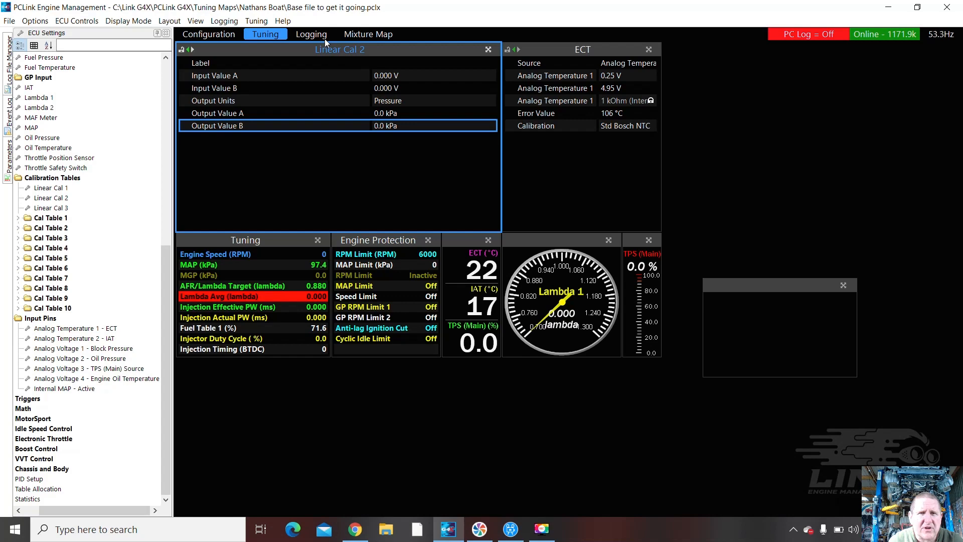
Step: Open Runtime Values over the Tuning page and move its window higher to check the Block Pressure voltage beside Linear Cal 2
click(358, 36)
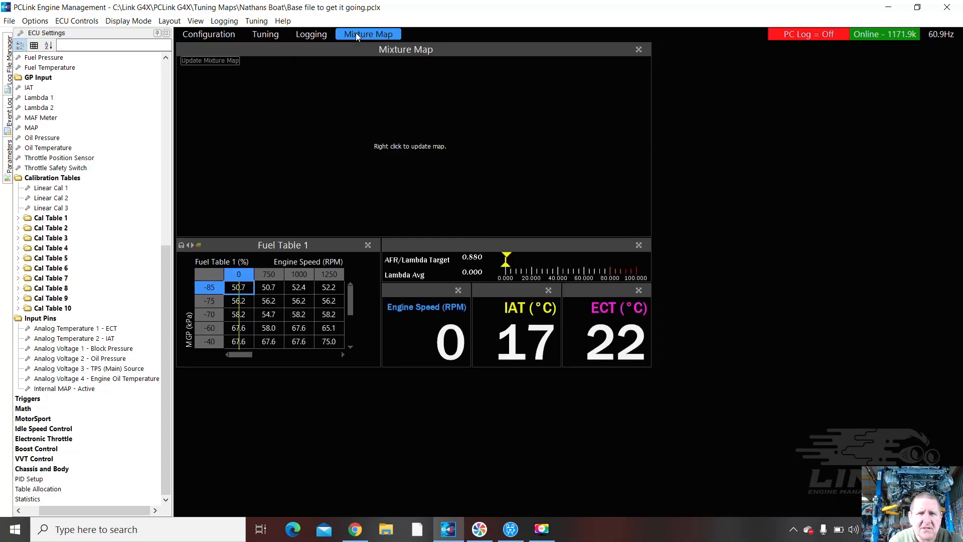
click(301, 34)
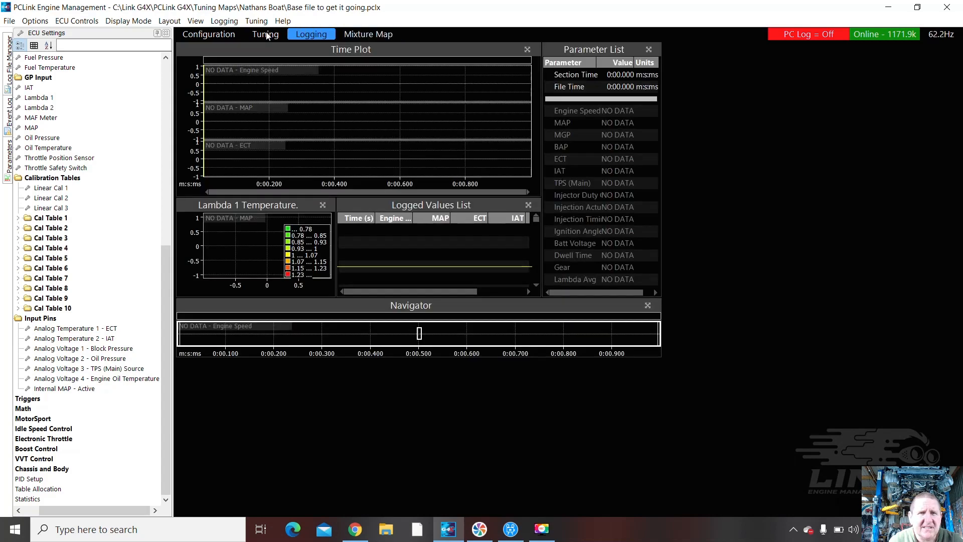
click(266, 34)
click(256, 20)
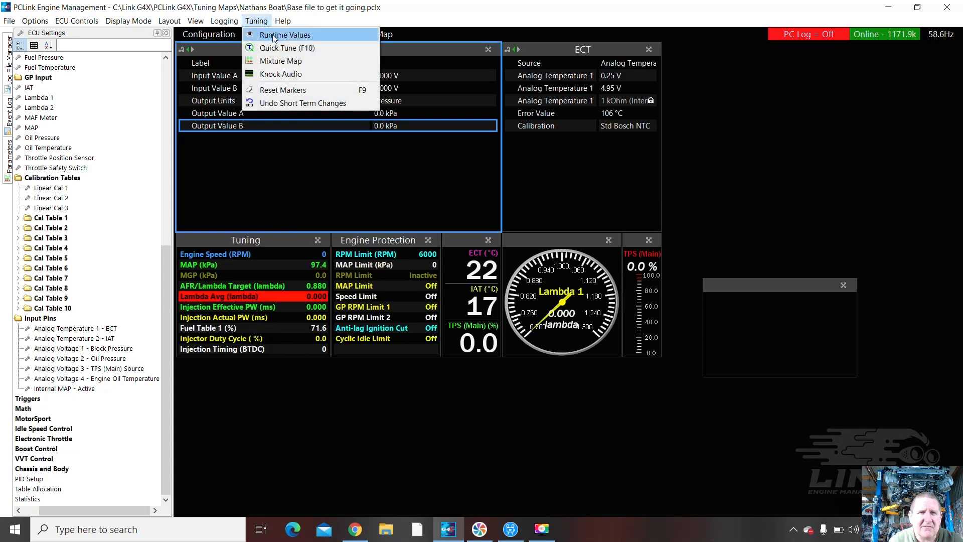
click(274, 36)
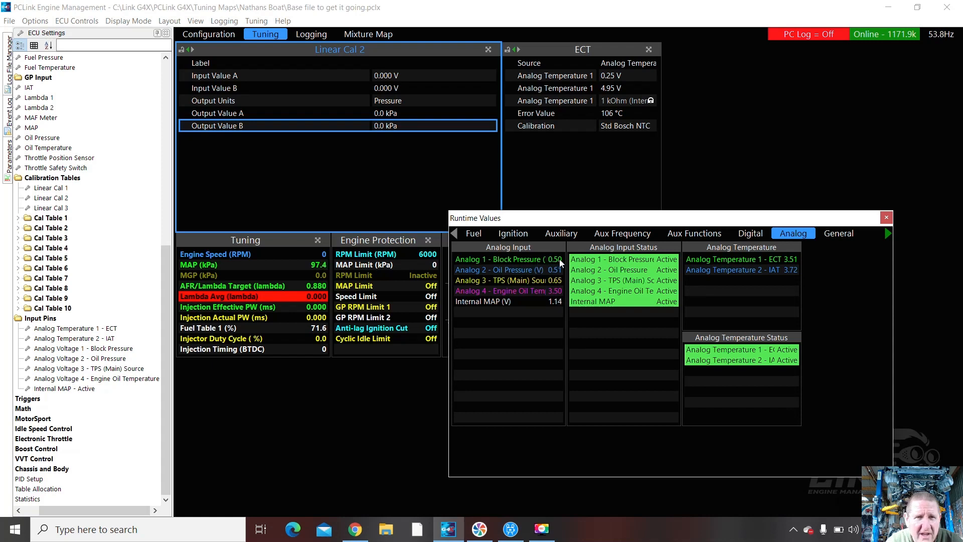
drag(500, 220, 509, 170)
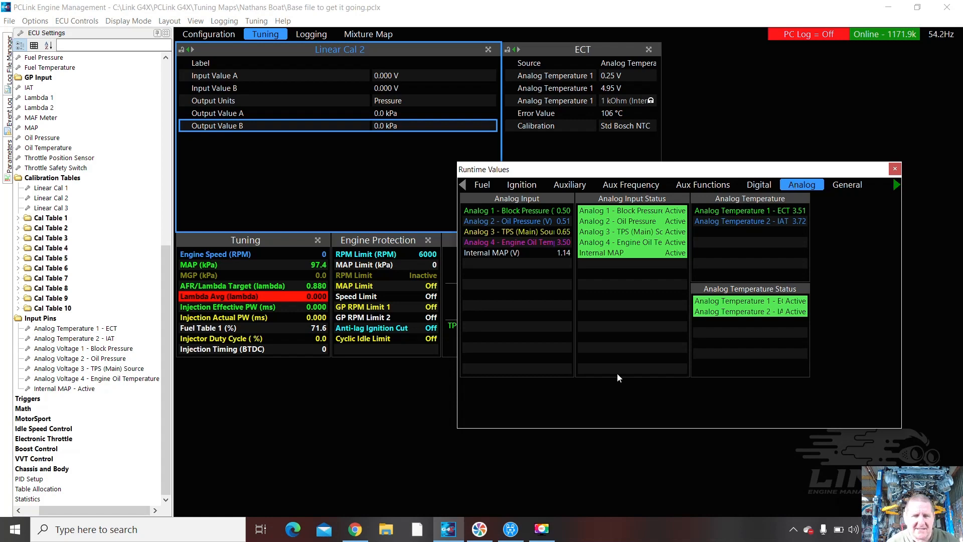
Step: Switch to Chrome and examine the Bosch sensor's pressure-voltage graph, temperature-resistance table and MSEL product page
click(357, 531)
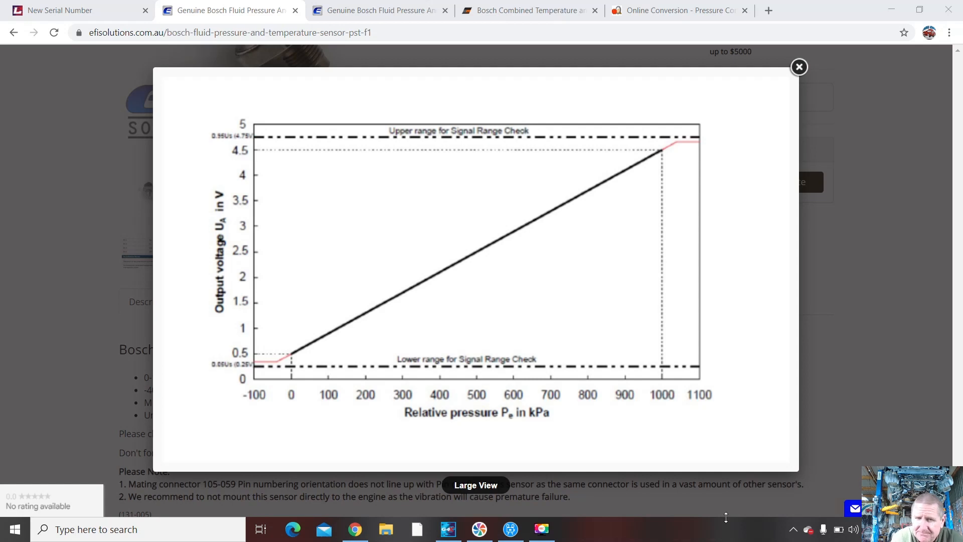
click(384, 11)
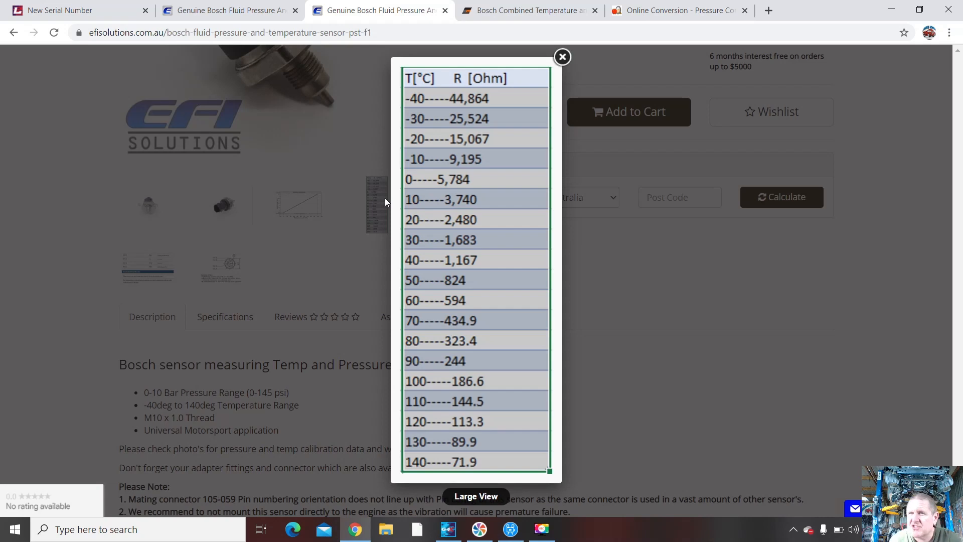
click(515, 20)
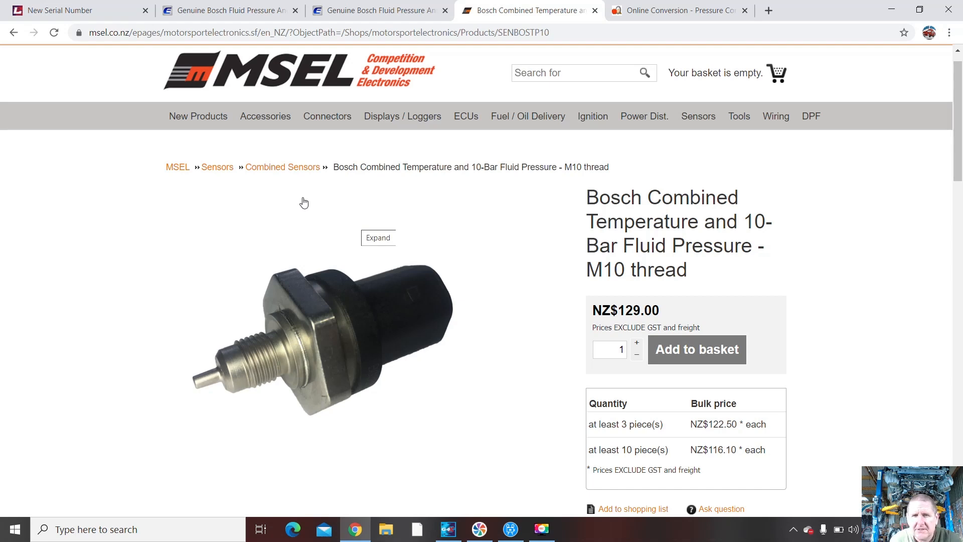
click(245, 15)
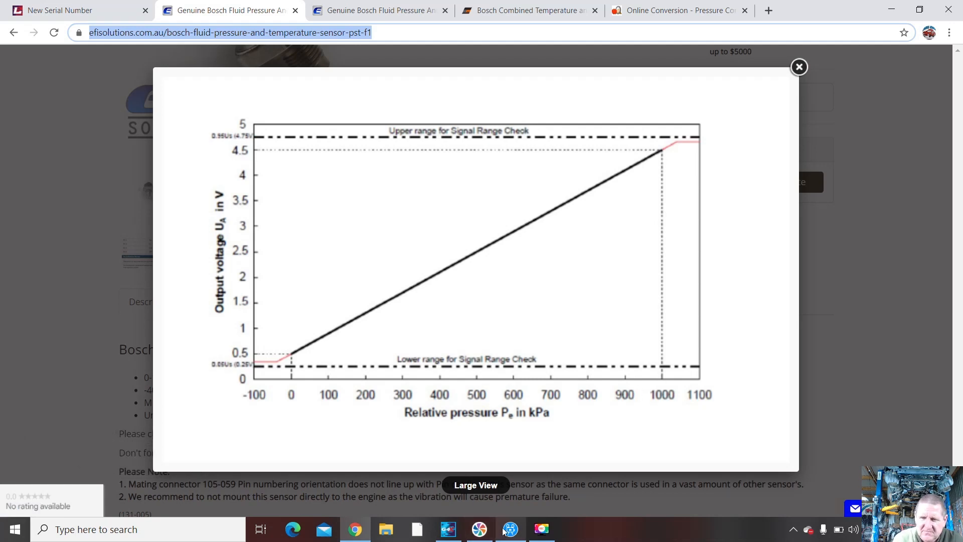
Step: Switch back to PCLink and label the Linear Cal 2 calibration "Bosch Combo Pressure"
click(450, 530)
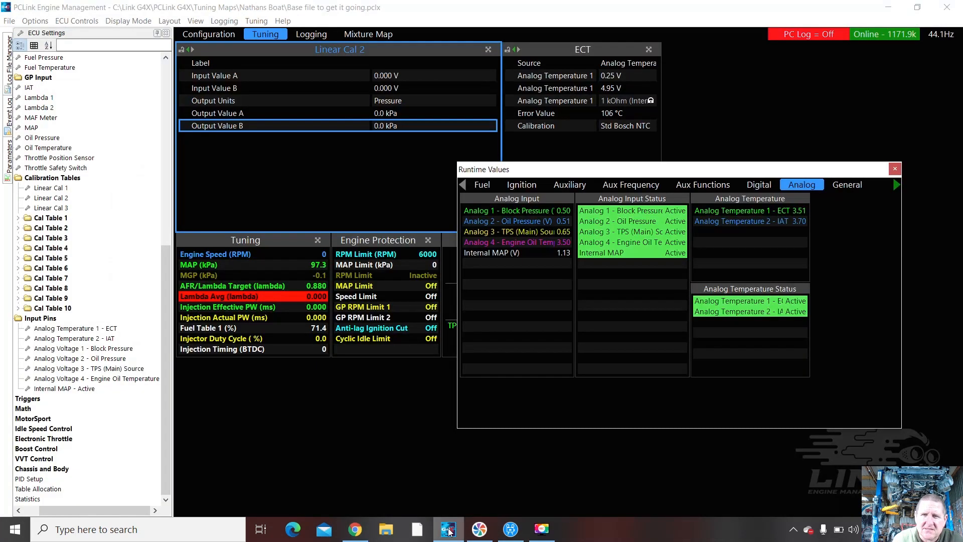
click(384, 77)
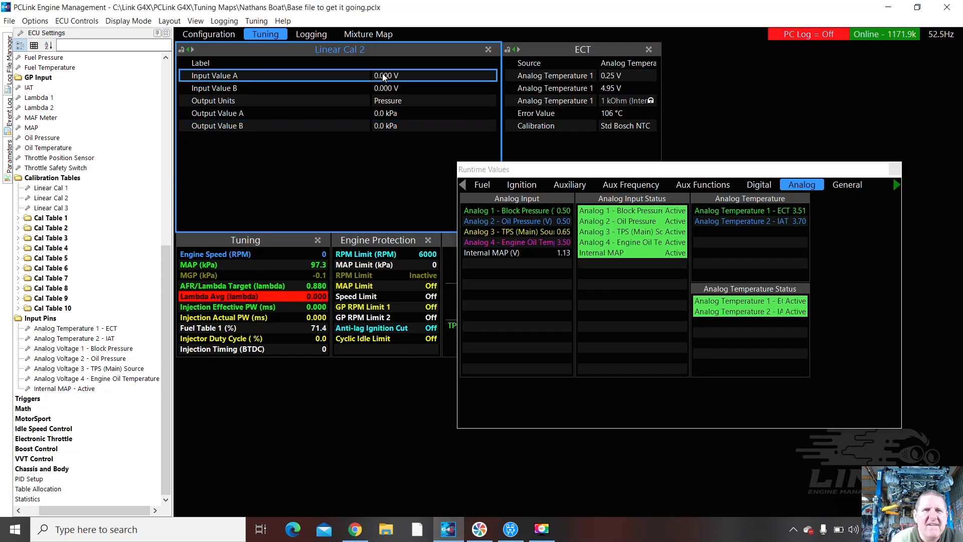
double_click(385, 67)
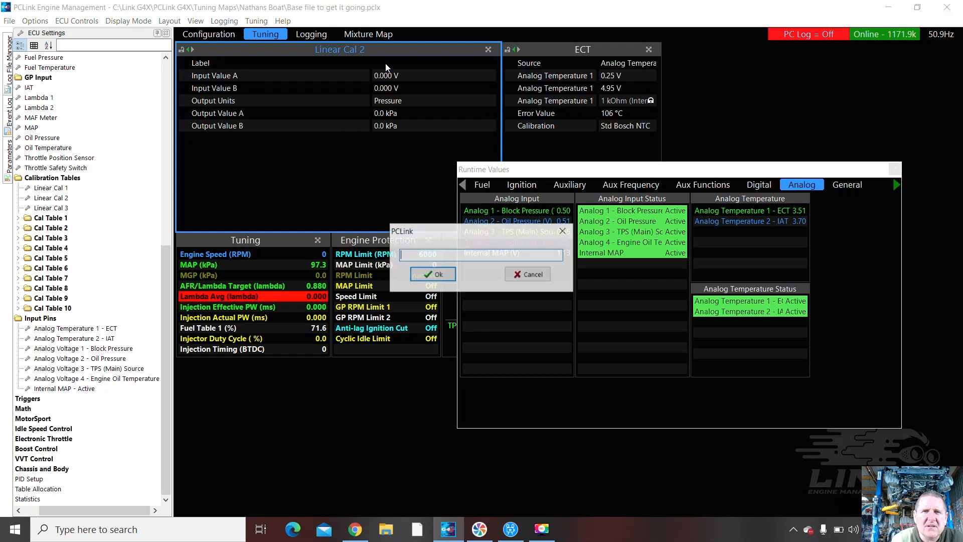
text(Bosc)
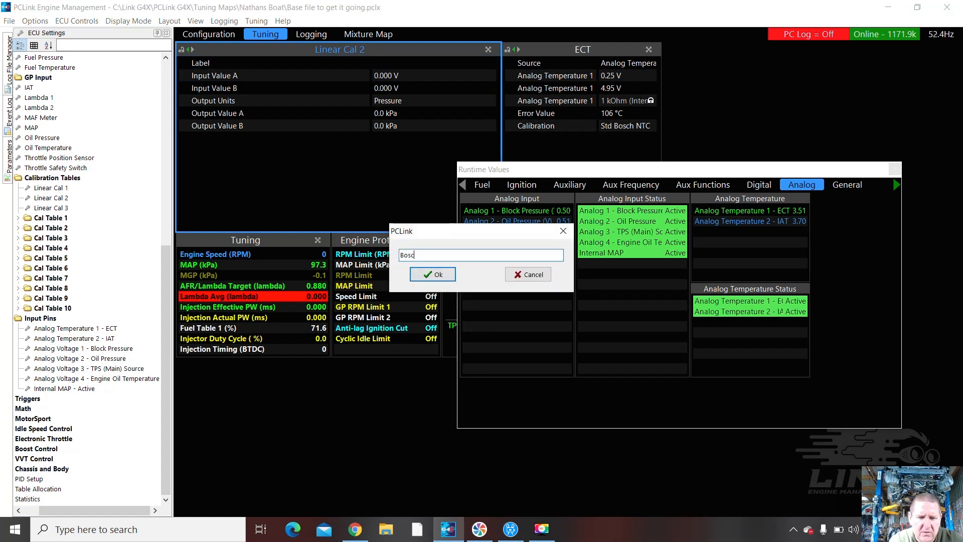
text(h Combo)
key(BackSpace)
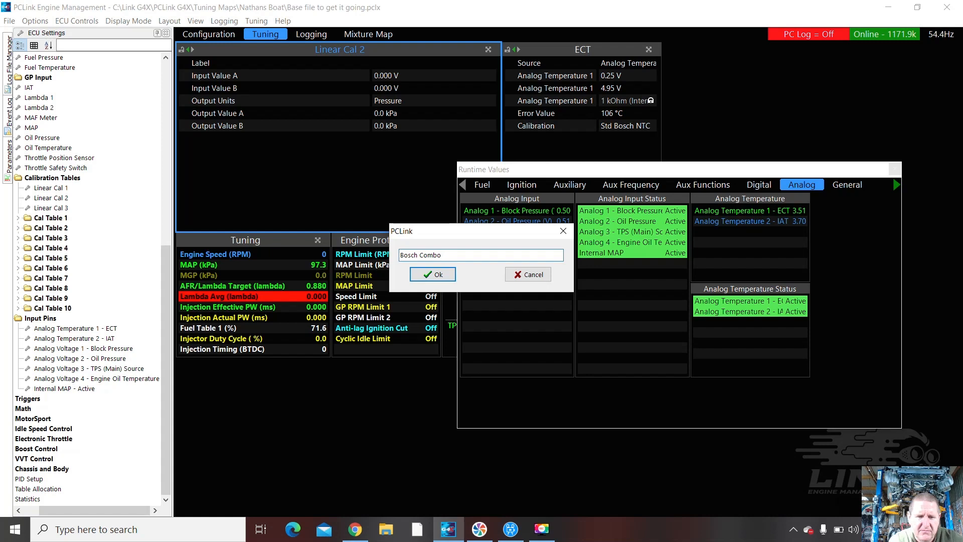
text(Pressure)
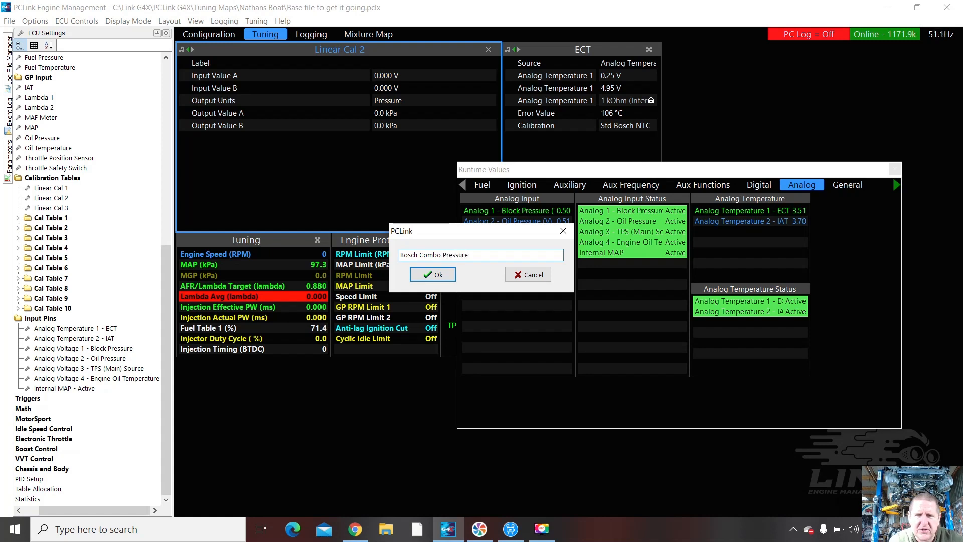
click(433, 275)
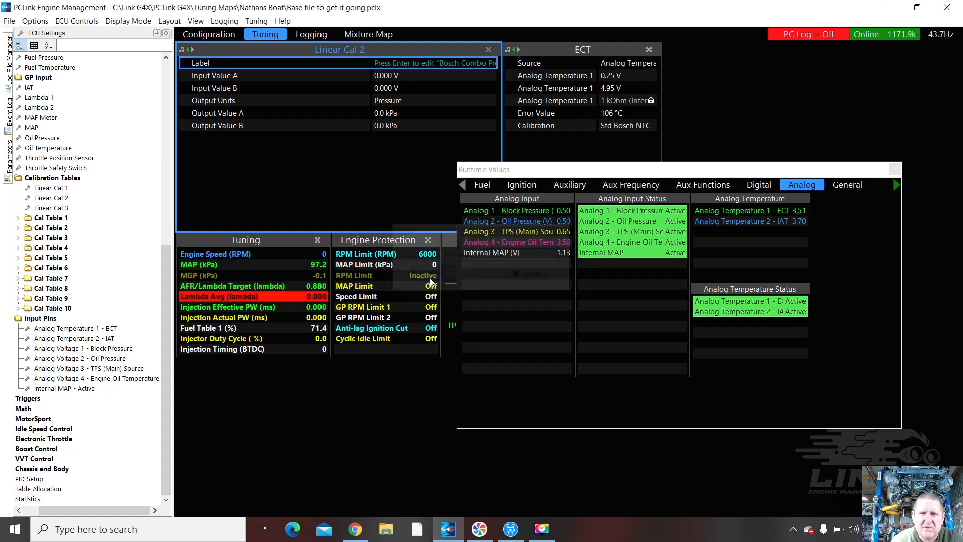
Step: Set Linear Cal 2's Input Value A to 0.5 V and Input Value B to 4.5 V
click(390, 79)
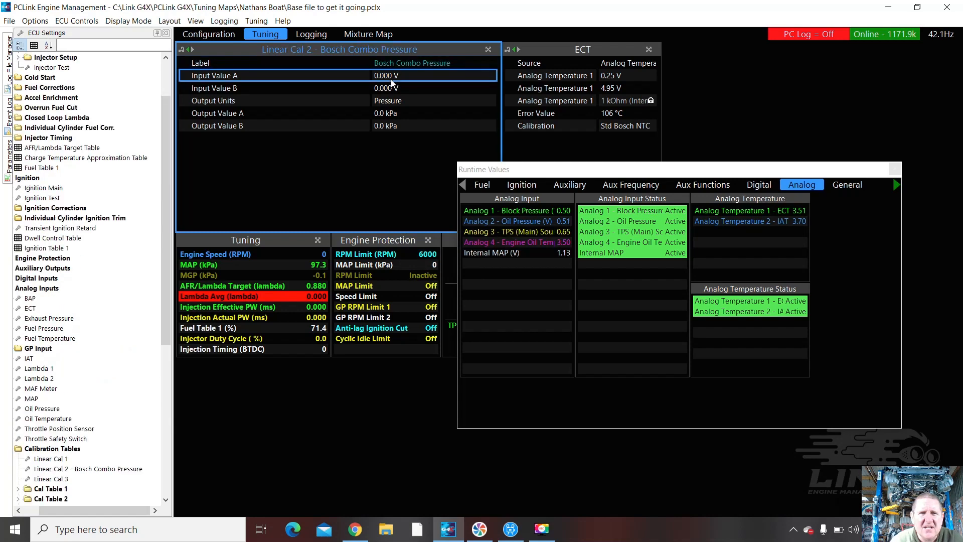
key(Return)
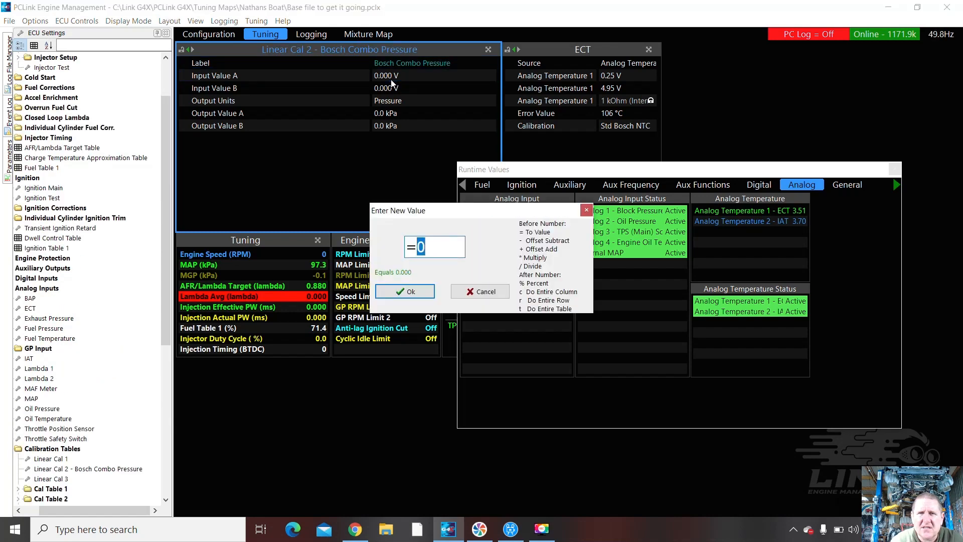
text(0.5)
key(Return)
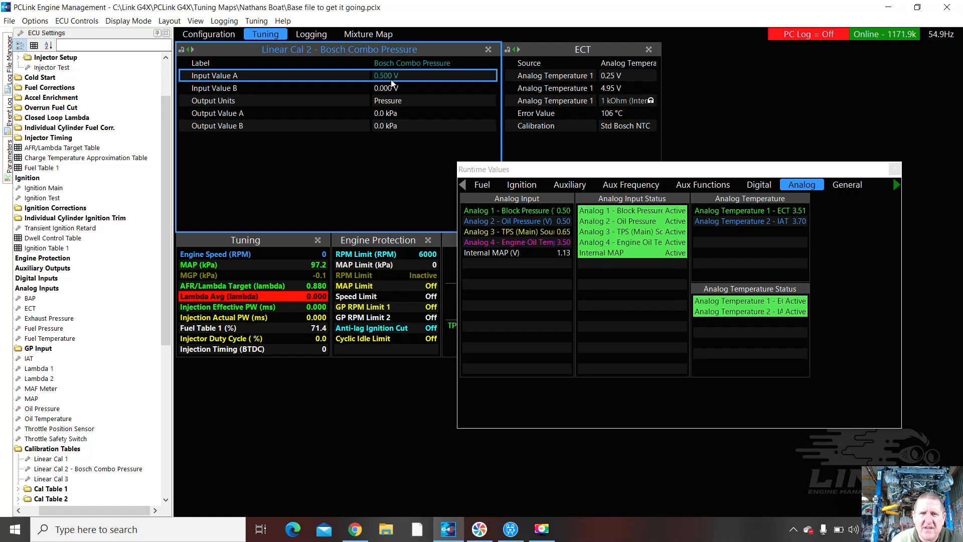
click(389, 87)
key(Return)
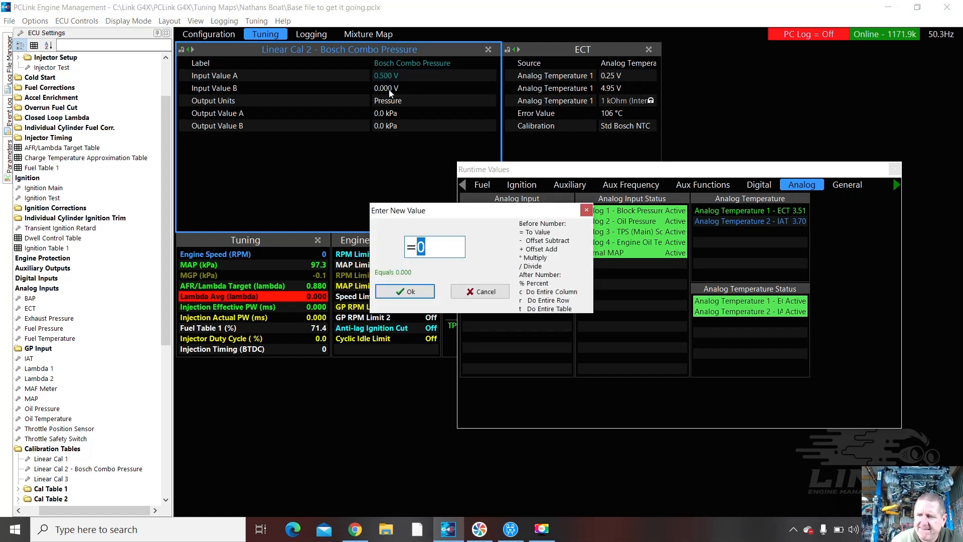
text(4.5)
key(Return)
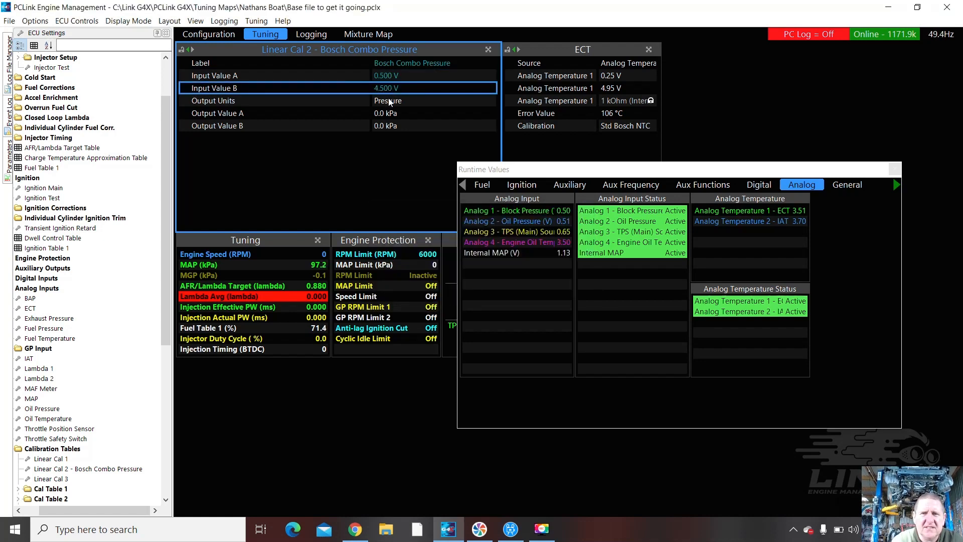
Step: Confirm Linear Cal 2's Output Value A at 0 kPa and set Output Value B to 1000 kPa
click(393, 115)
key(Return)
key(Return)
key(Down)
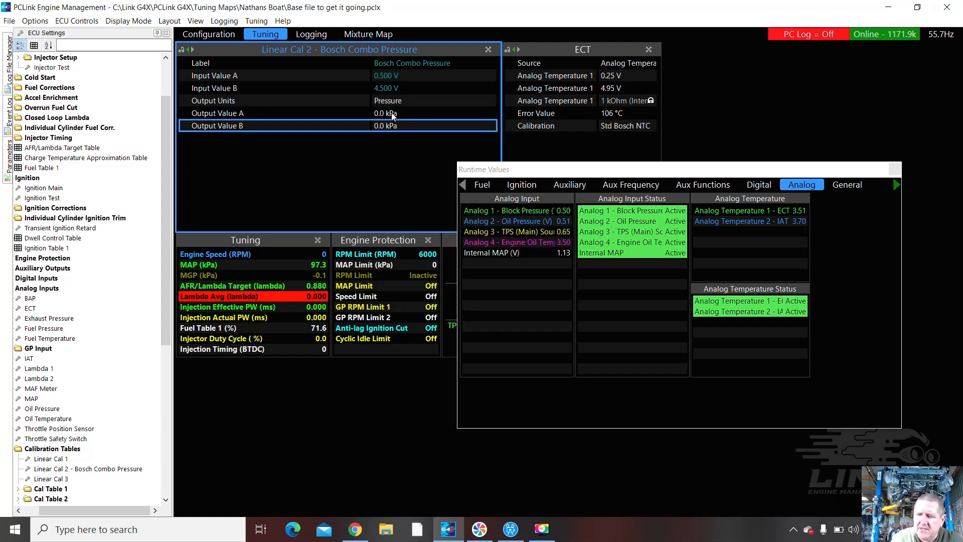
key(Return)
text(1000)
key(Return)
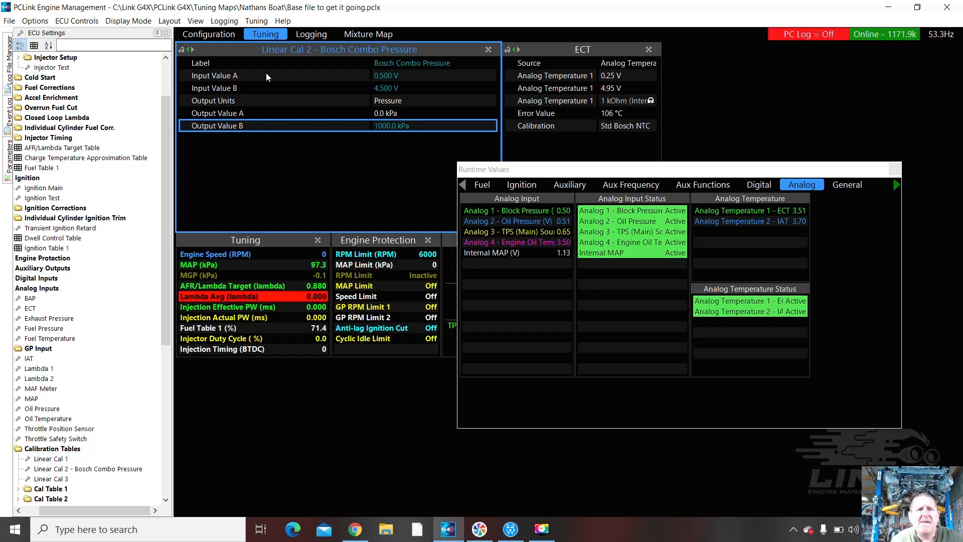
Step: Open the Oil Pressure input in the Configuration layout and set Analog 2 Error Low to 0.25 V and Error High to 4.95 V
click(202, 36)
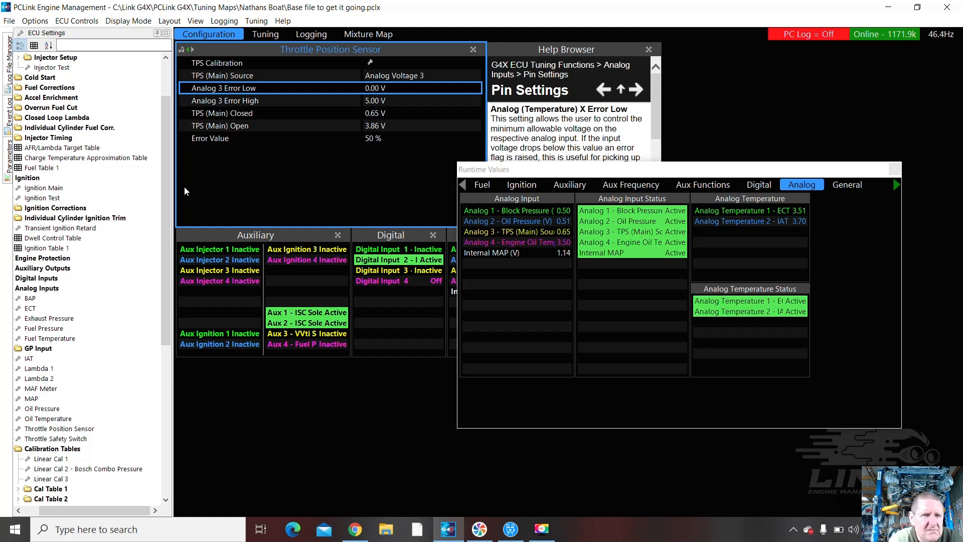
click(47, 410)
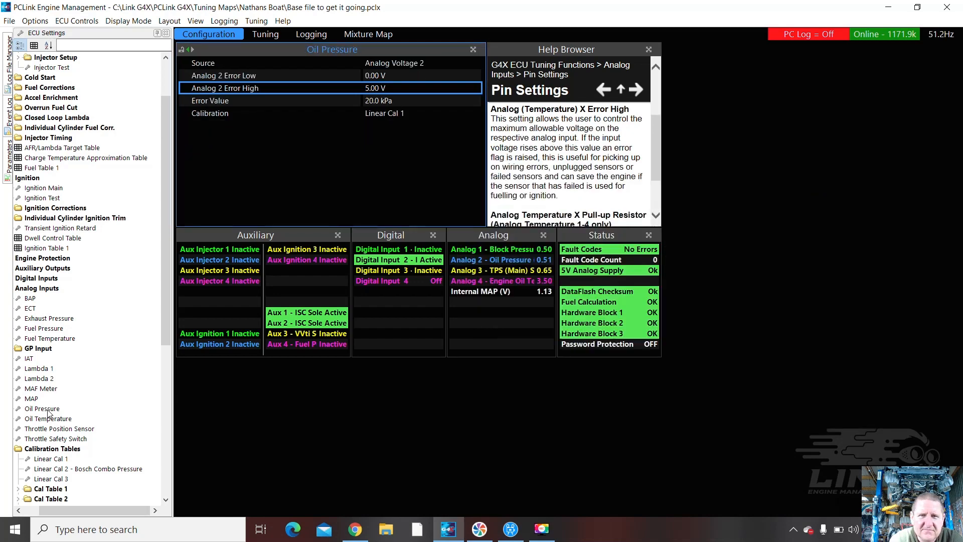
click(379, 76)
double_click(380, 77)
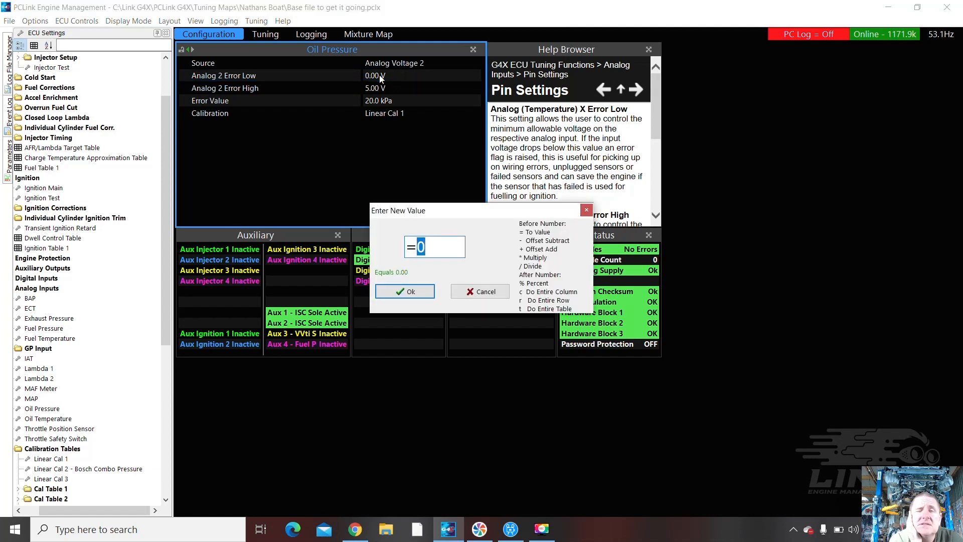
text(.25)
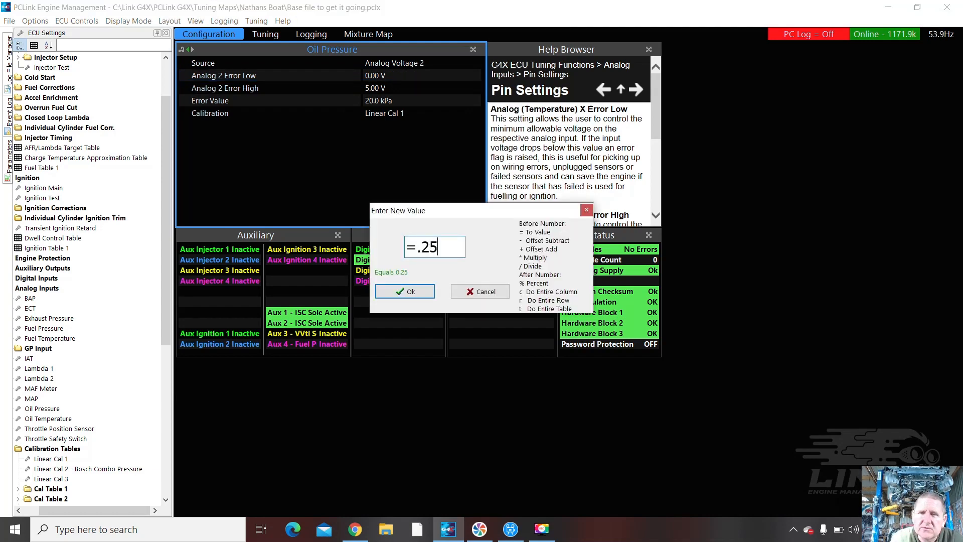
key(Return)
key(Down)
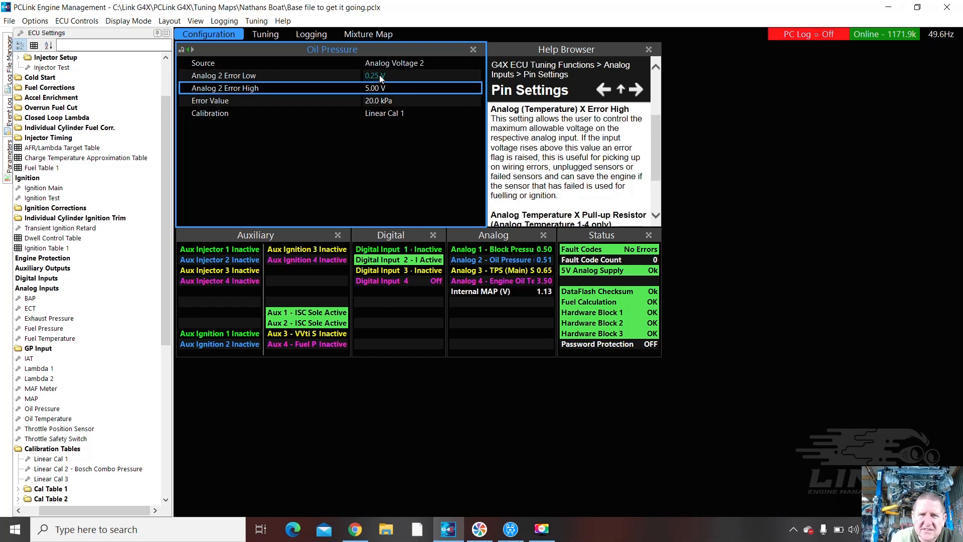
text(4.95)
key(Return)
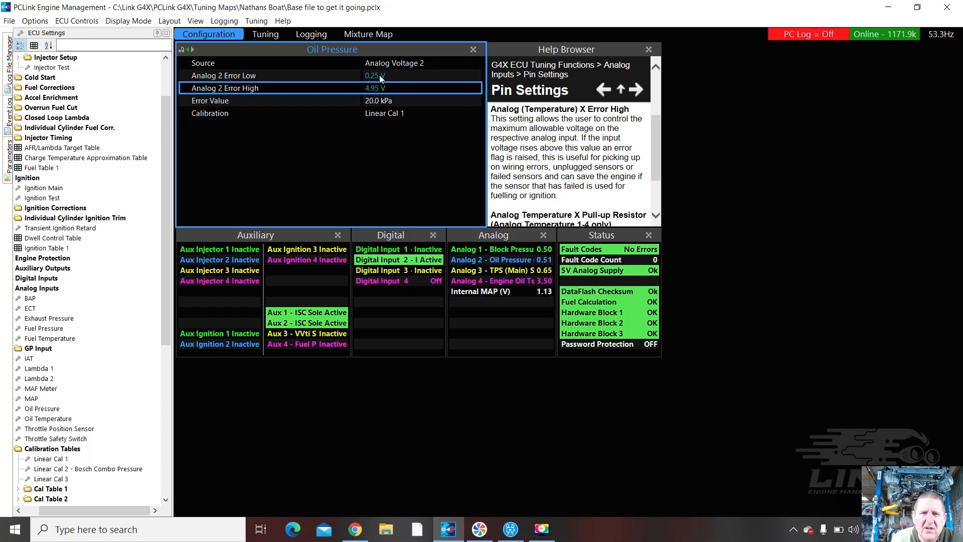
Step: Set the Oil Pressure input's Error Value to 0 kPa
key(Down)
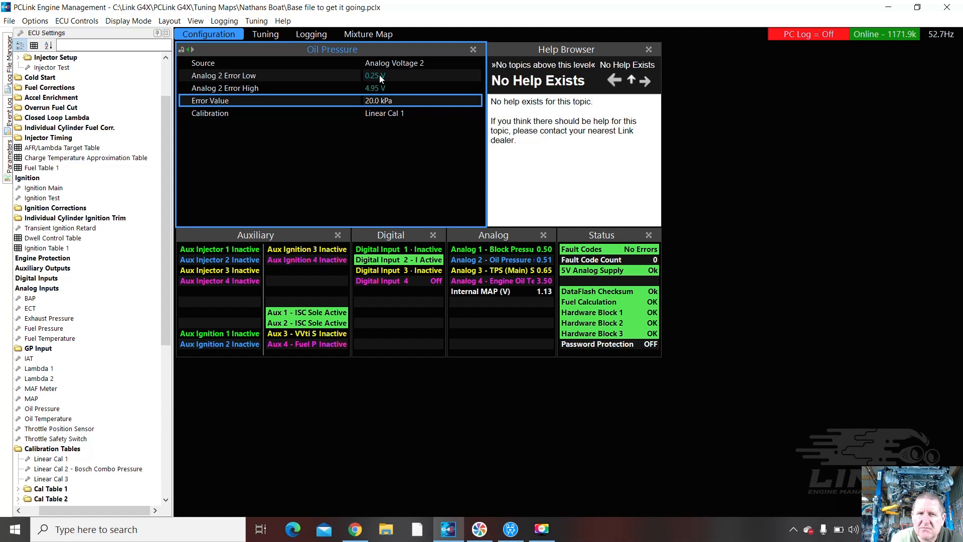
text(0)
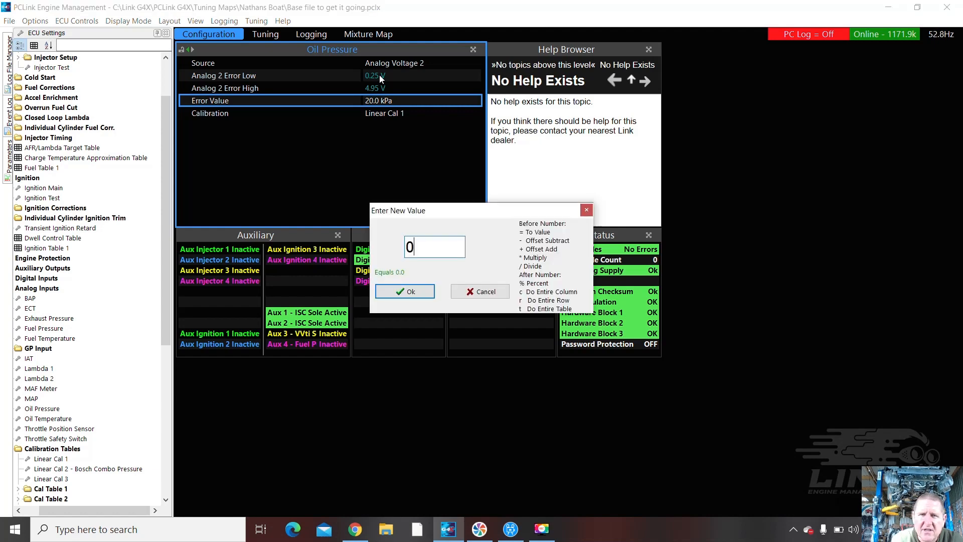
key(Return)
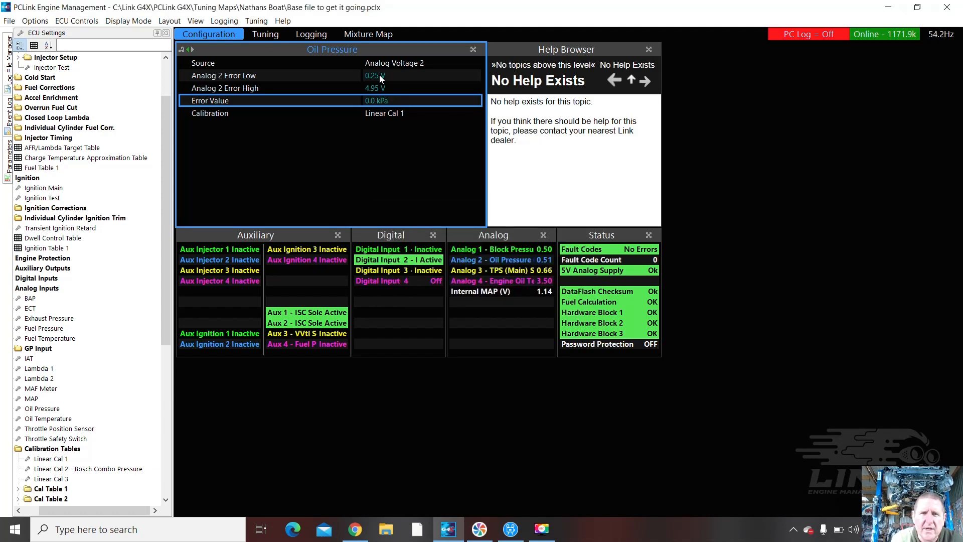
click(379, 75)
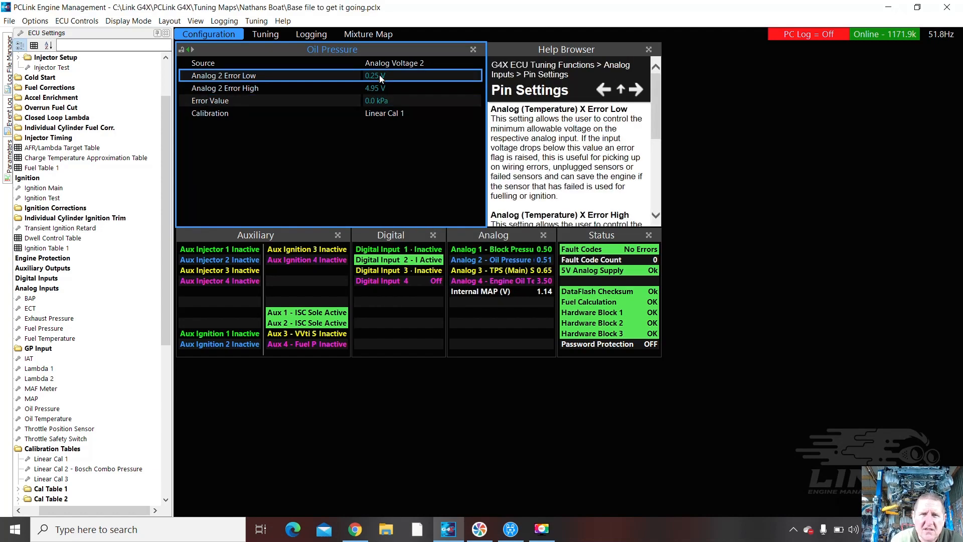
Step: Assign Cal Table 2 as the Oil Pressure calibration and check it against the Linear Cal 2 settings in the Tuning layout
double_click(385, 113)
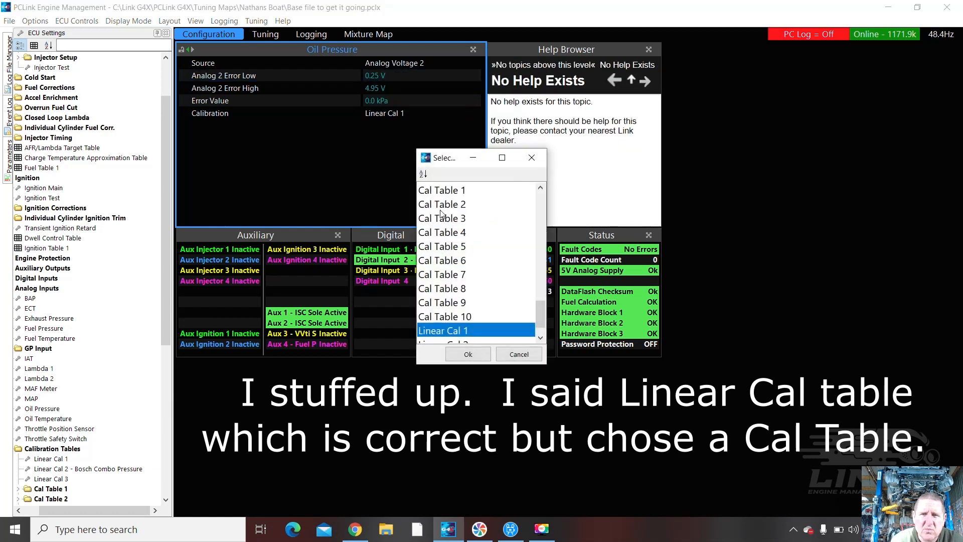
click(447, 206)
click(474, 353)
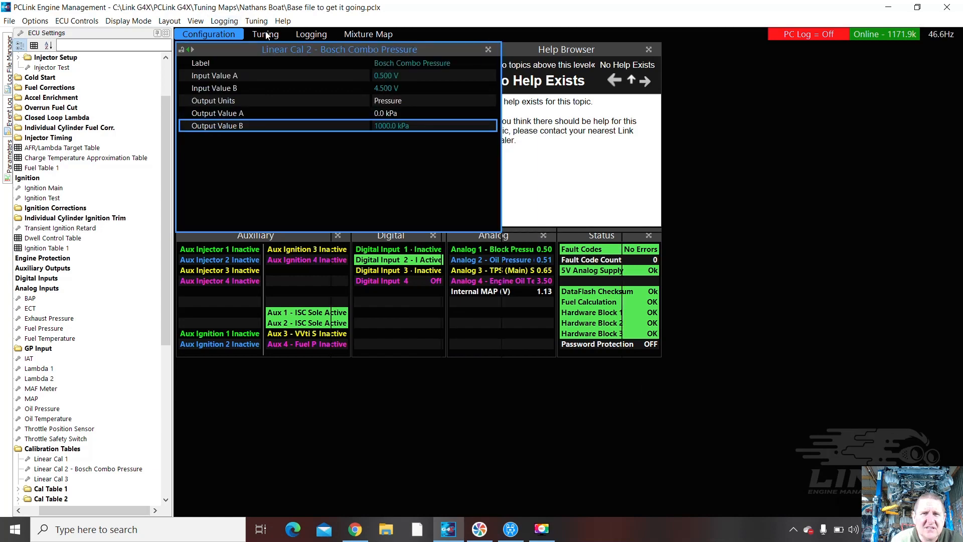
click(266, 34)
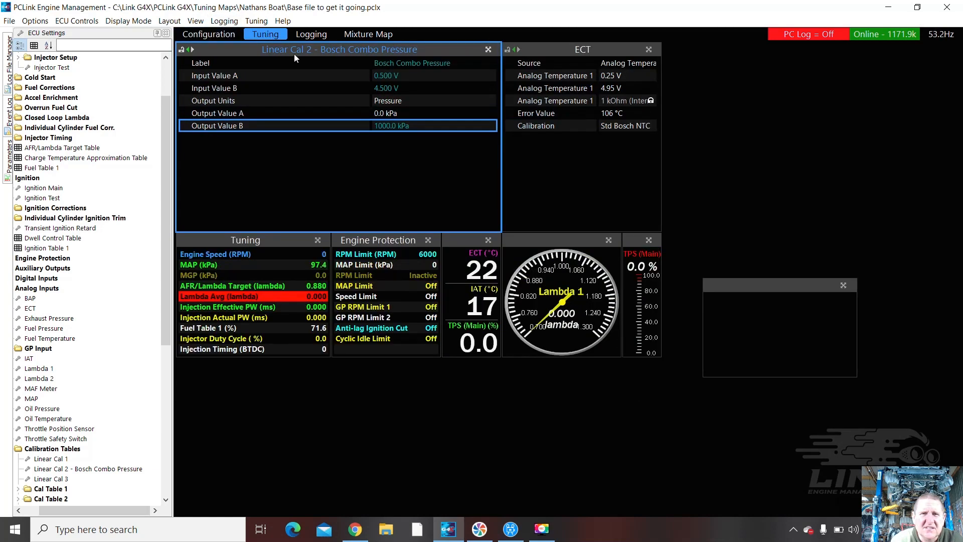
click(220, 34)
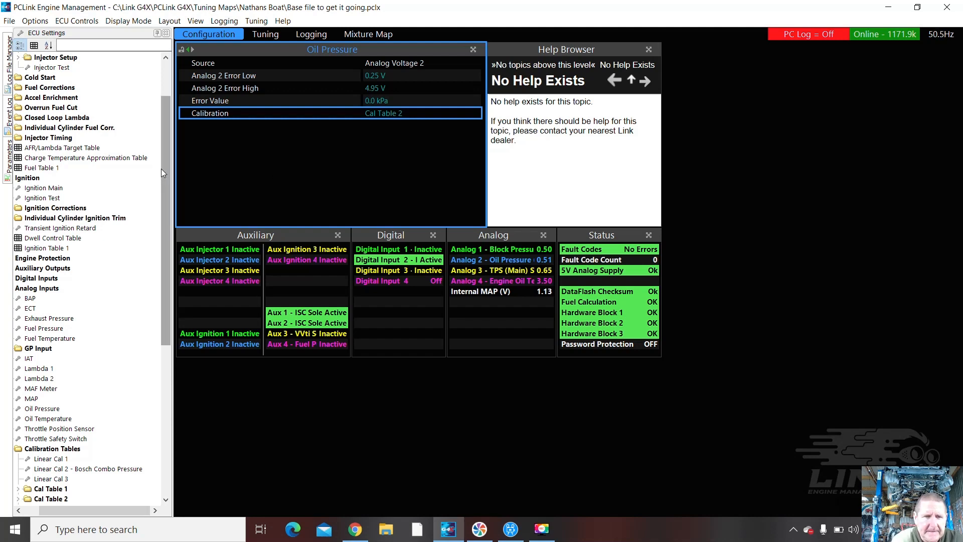
Step: Open the Oil Temperature input and set Analog 4 Error Low to 0.25 V and Error High to 4.95 V
drag(164, 169, 171, 215)
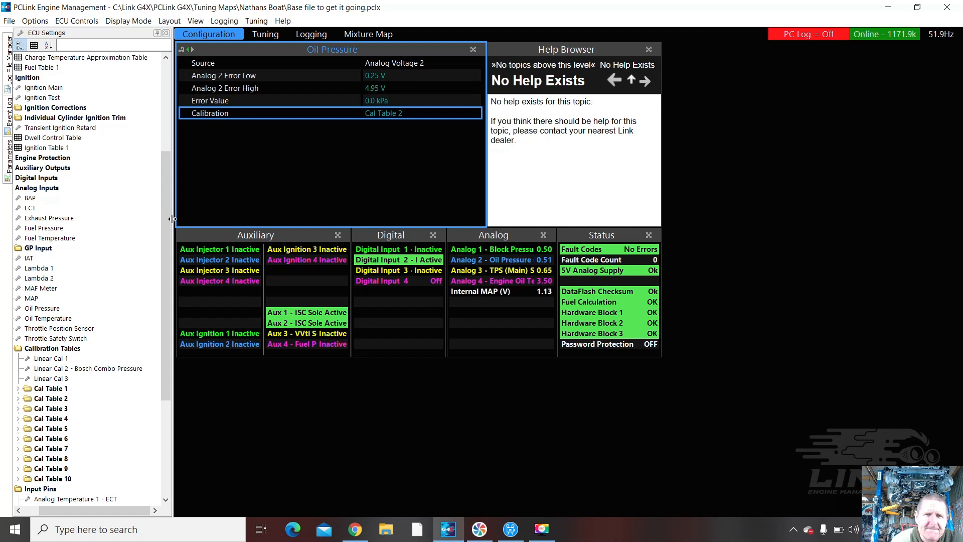
click(39, 319)
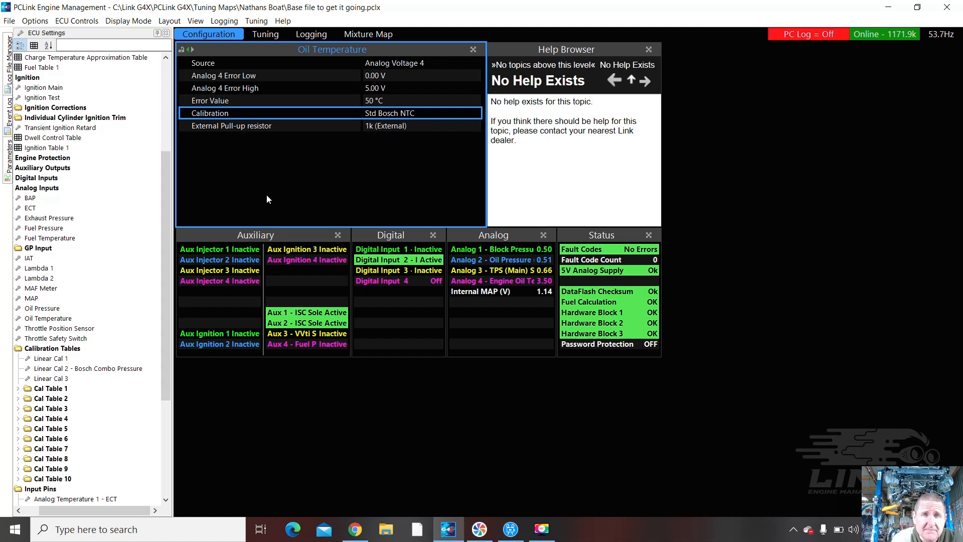
double_click(378, 77)
text(.25)
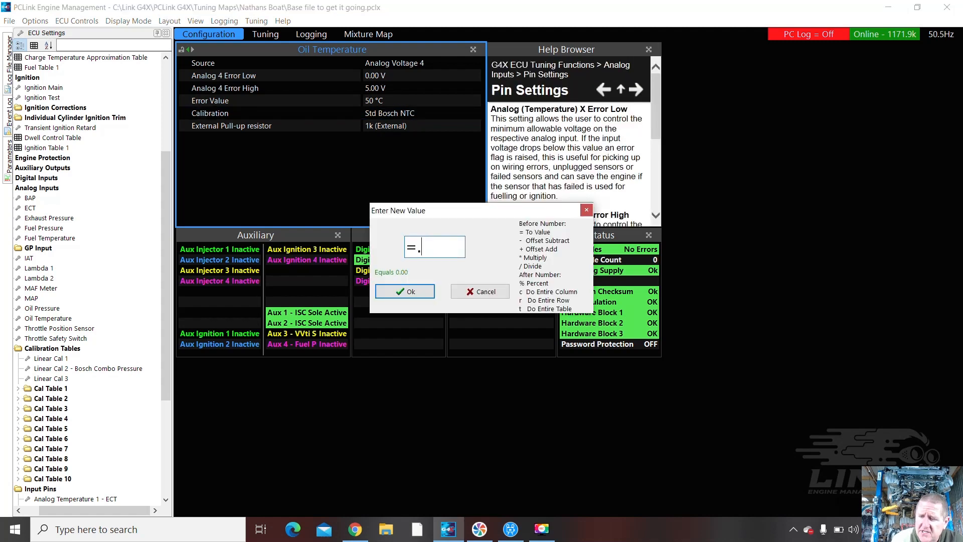
key(Return)
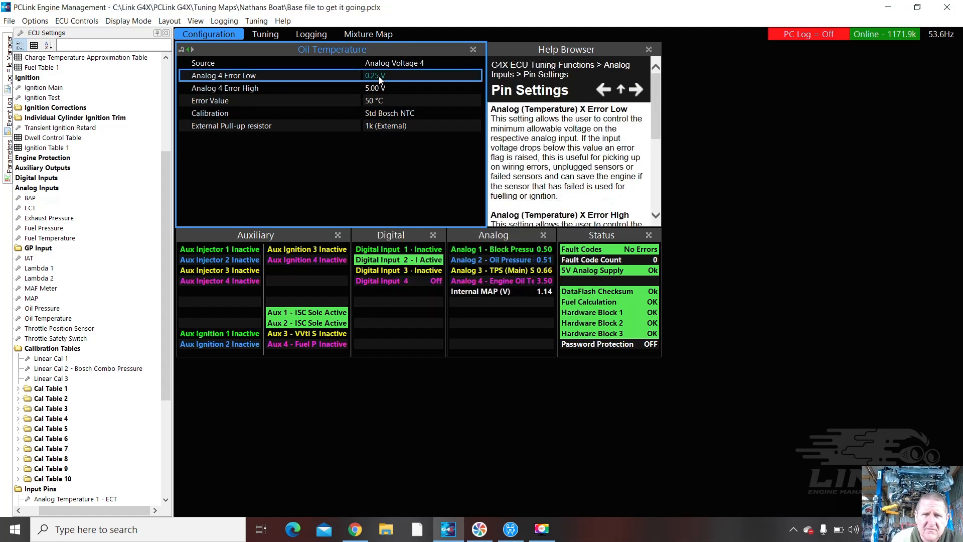
key(Down)
text(4.95)
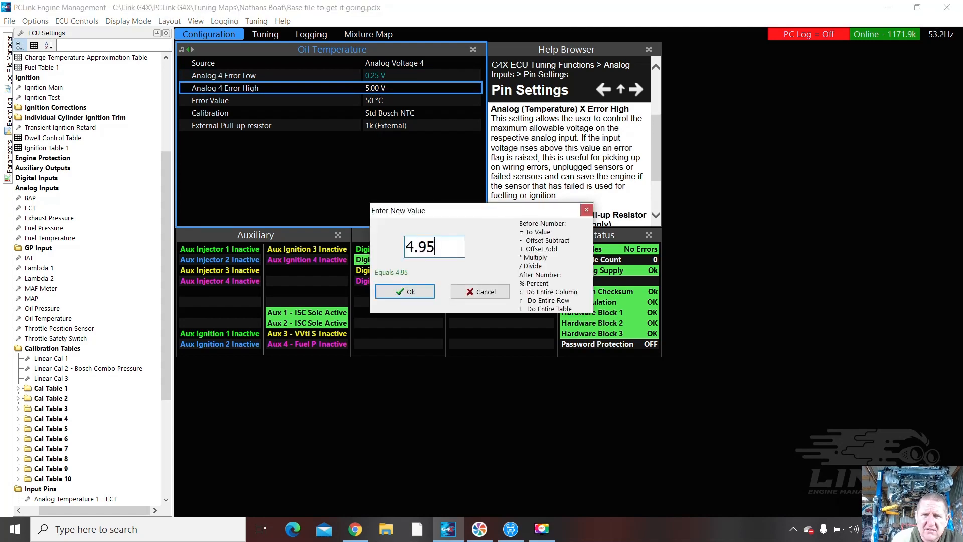
key(Return)
Step: Set the Oil Temperature input's Error Value to 101 °C
key(Down)
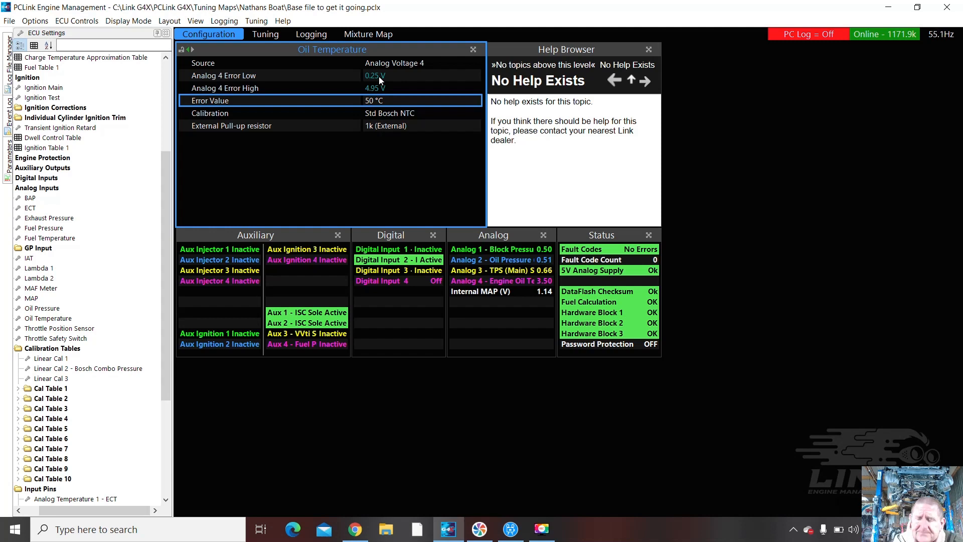
text(101)
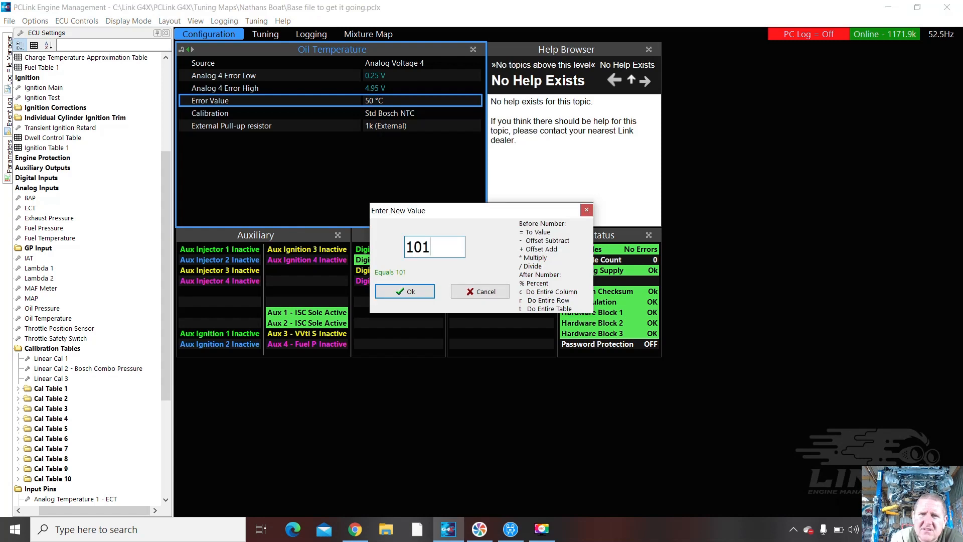
key(Return)
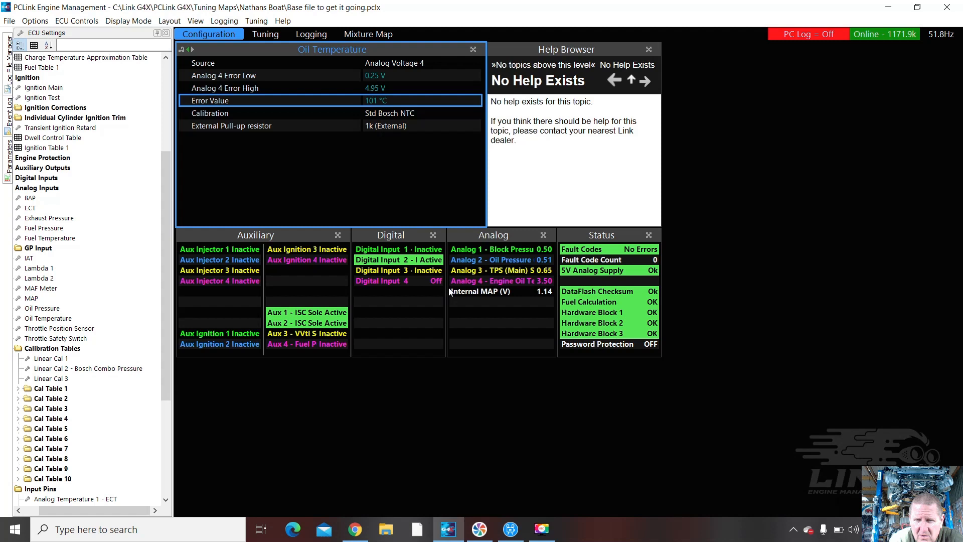
Step: Open the IAT input in the Tuning layout, bring up the runtime values and set the IAT calibration to Delphi AC IAT
click(261, 35)
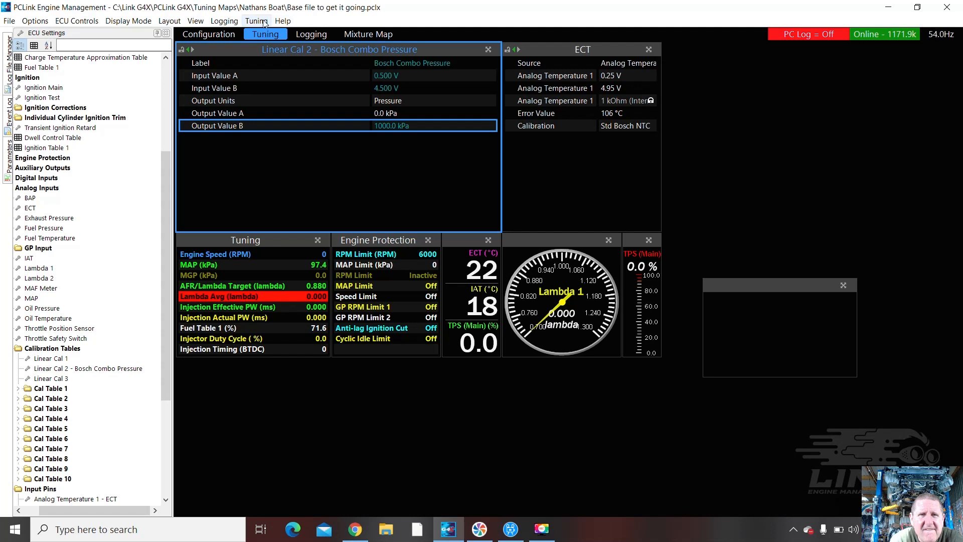
click(282, 22)
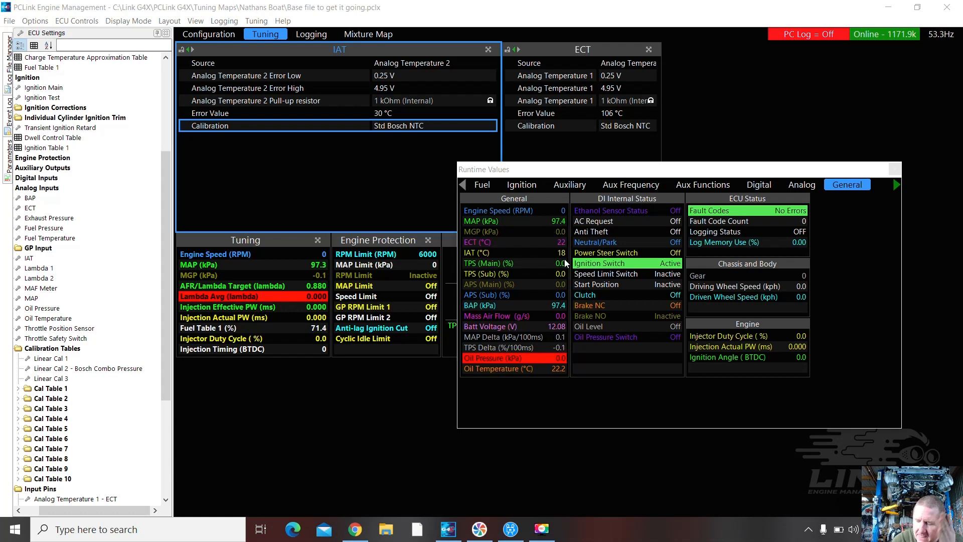
double_click(413, 128)
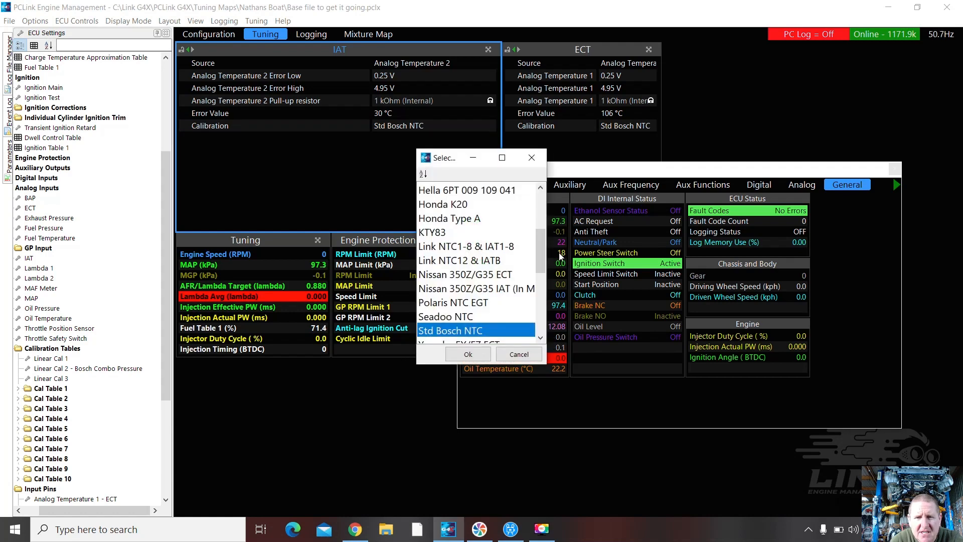
mouse_move(540, 244)
mouse_down()
mouse_move(535, 320)
mouse_move(533, 234)
mouse_up()
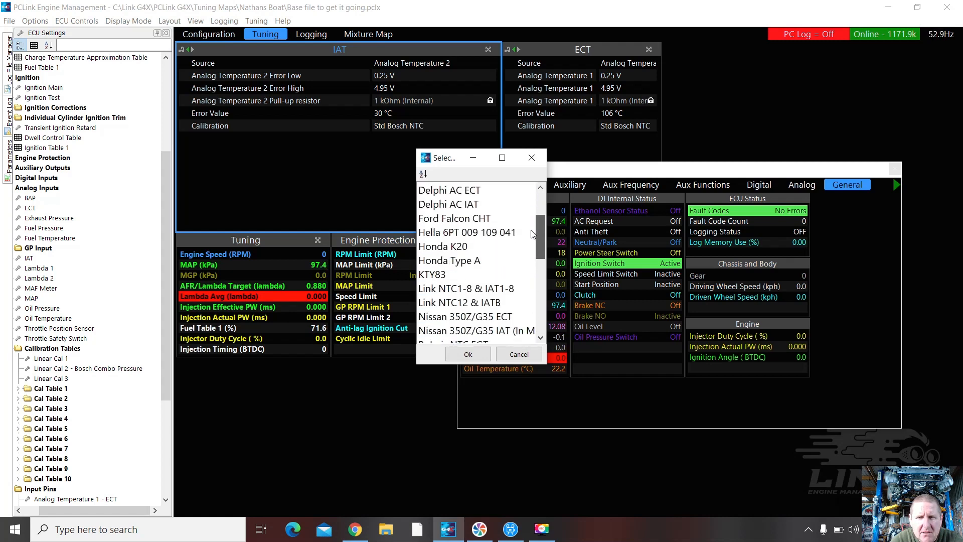
click(472, 206)
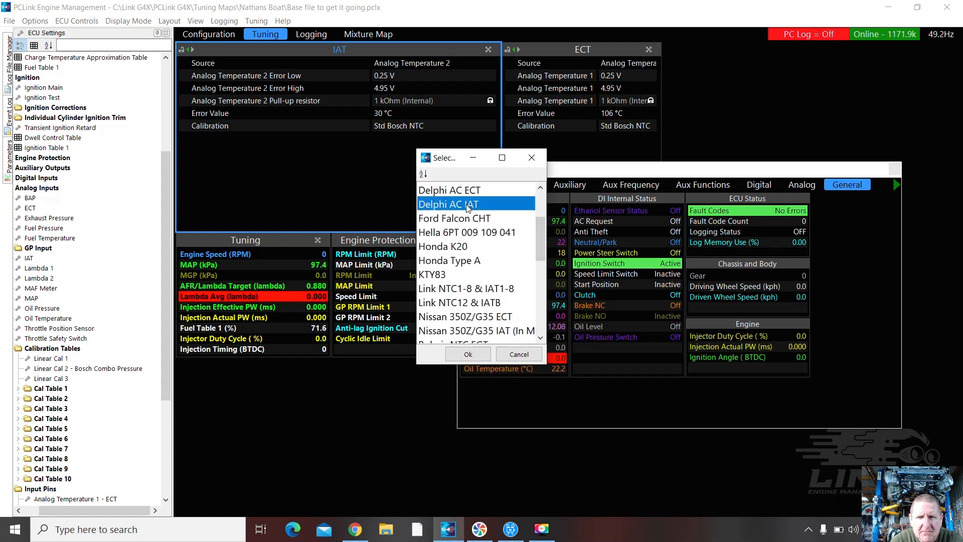
click(467, 354)
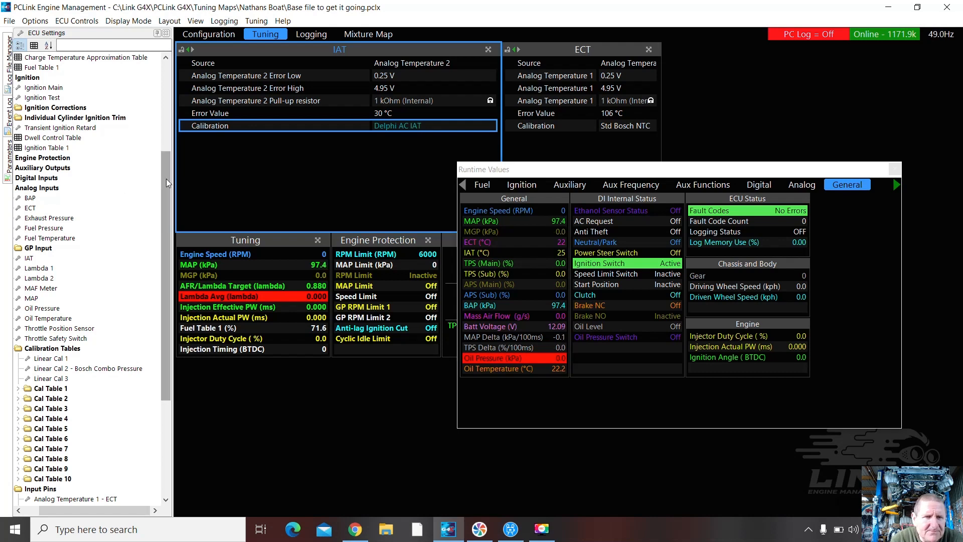
Step: Compare the source, error limits and calibration of the Block Pressure and Oil Pressure inputs, opening each from its Analog Voltage input pin
drag(166, 179, 167, 266)
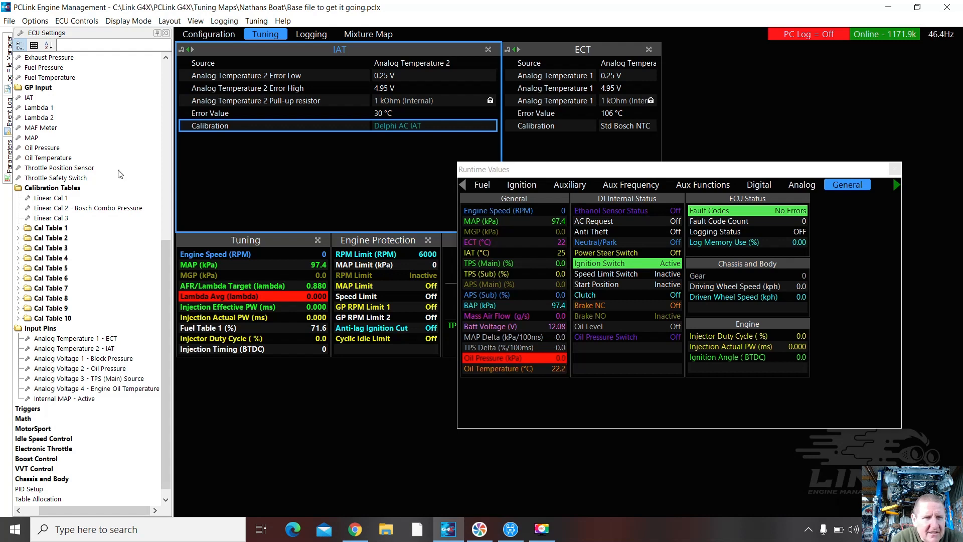
drag(162, 255, 161, 287)
click(117, 348)
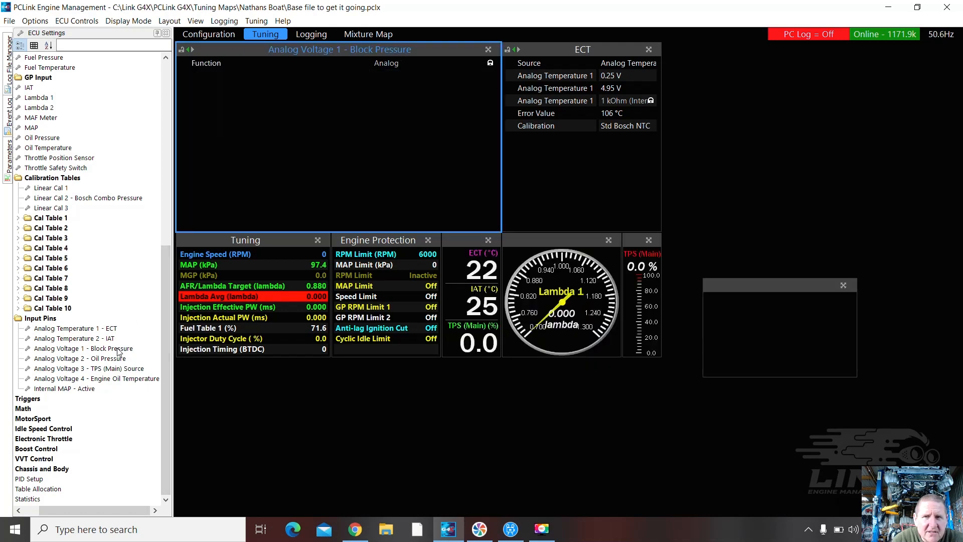
double_click(386, 64)
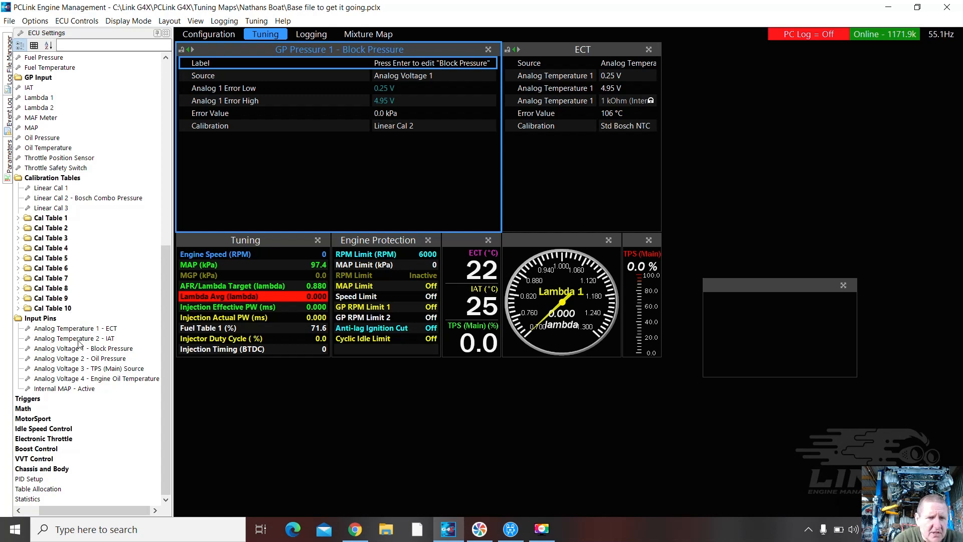
click(108, 359)
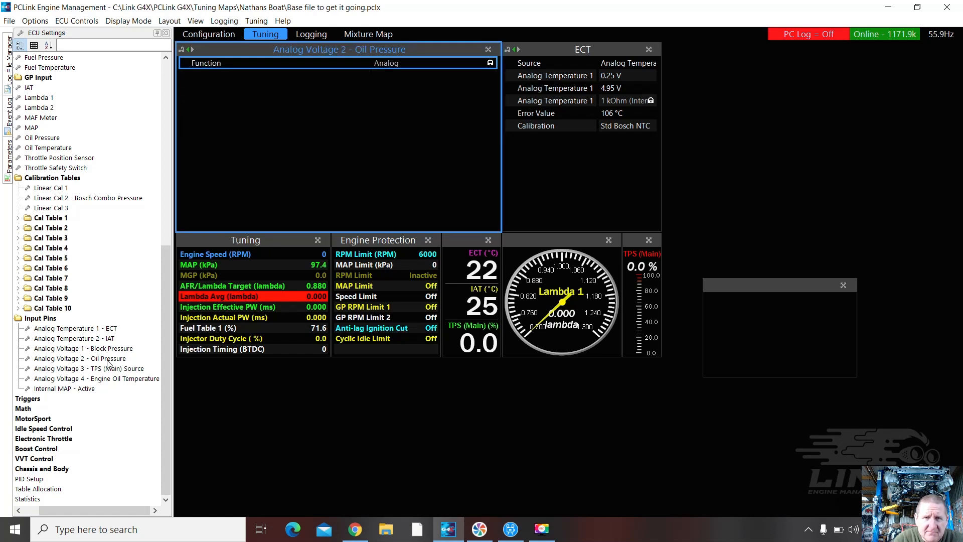
double_click(389, 64)
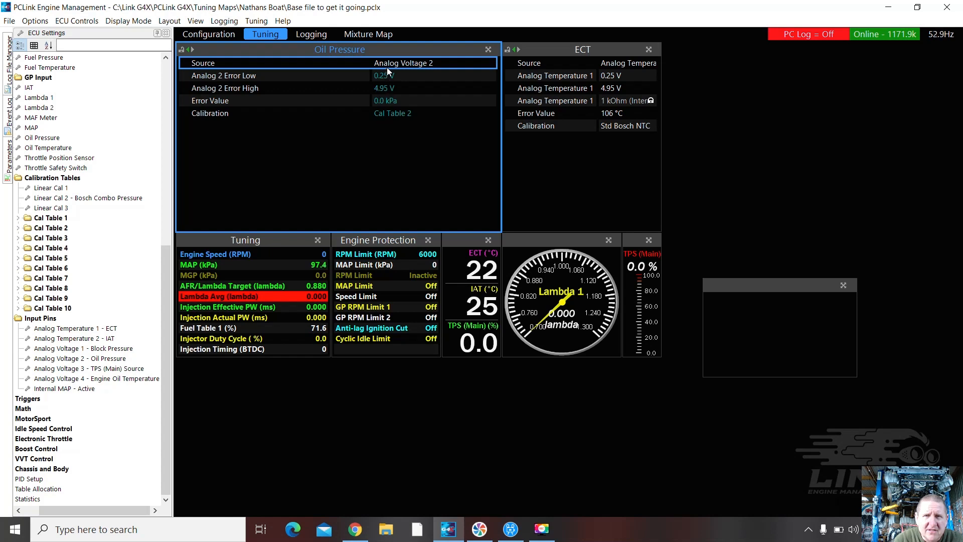
click(107, 349)
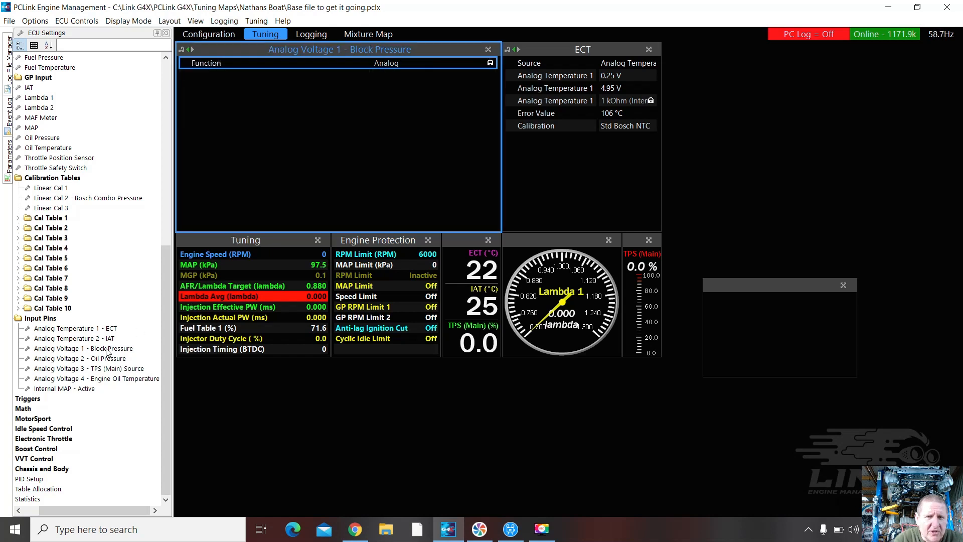
double_click(387, 64)
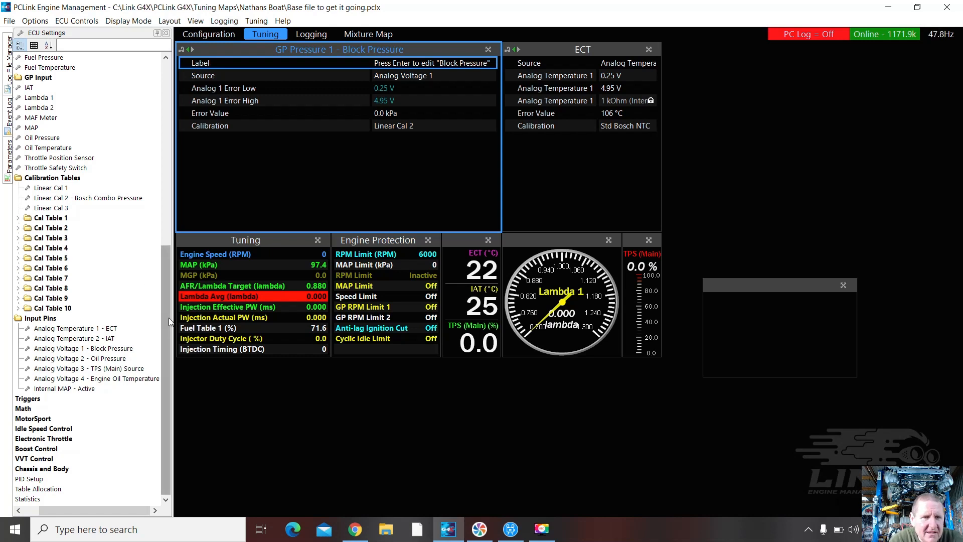
drag(170, 321, 162, 281)
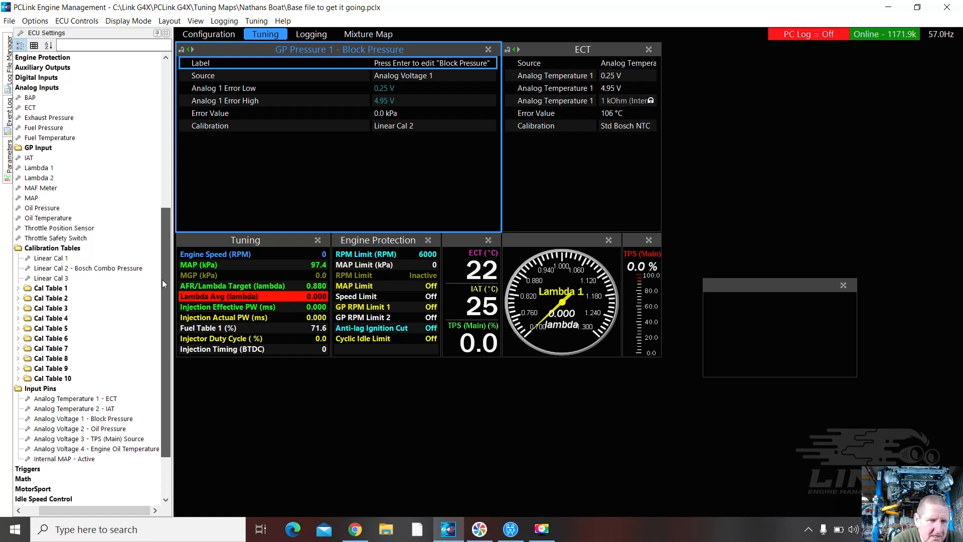